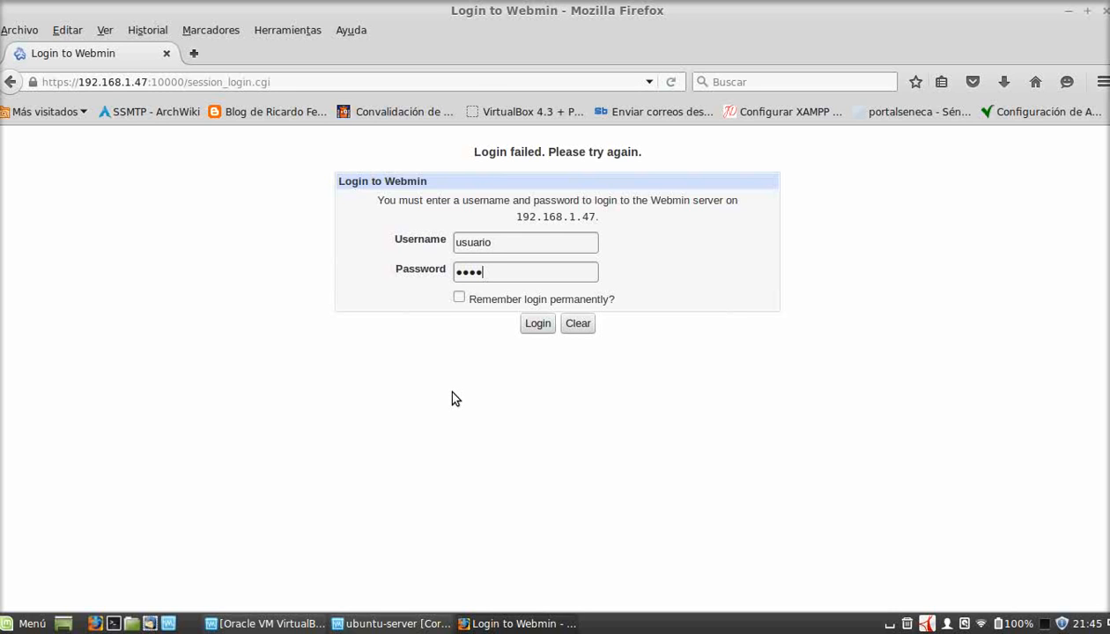
# Log in to Webmin and dismiss Firefox's save-password prompt
pyautogui.click(529, 329)
pyautogui.click(252, 220)
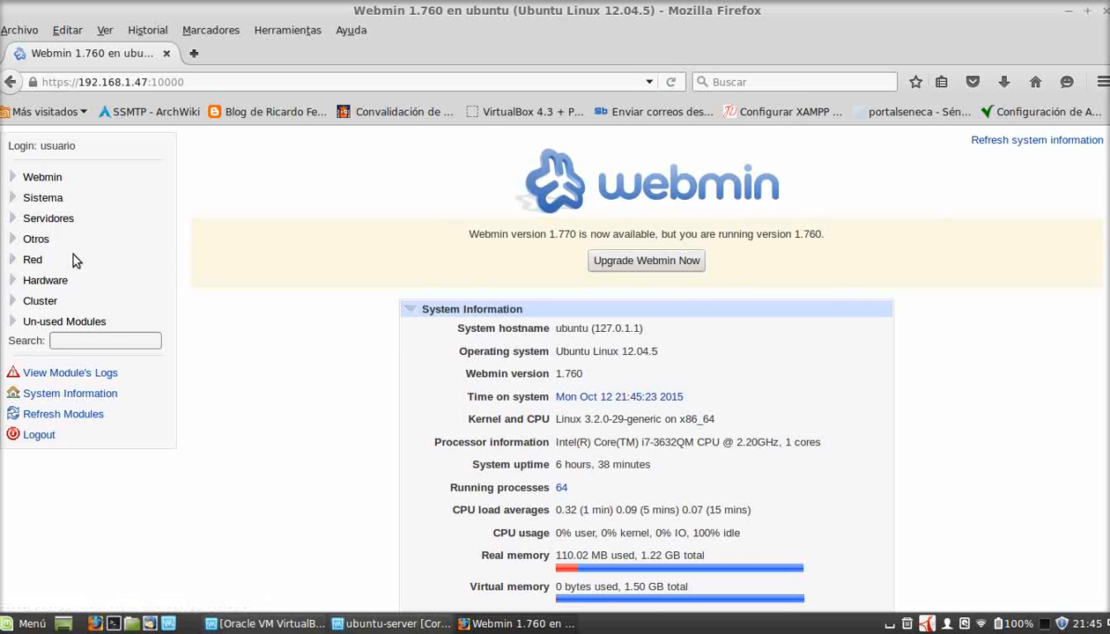
# Switch the interface to Spanish via Cambio de Idioma y Tema, then open Configuración de Webmin
pyautogui.click(14, 178)
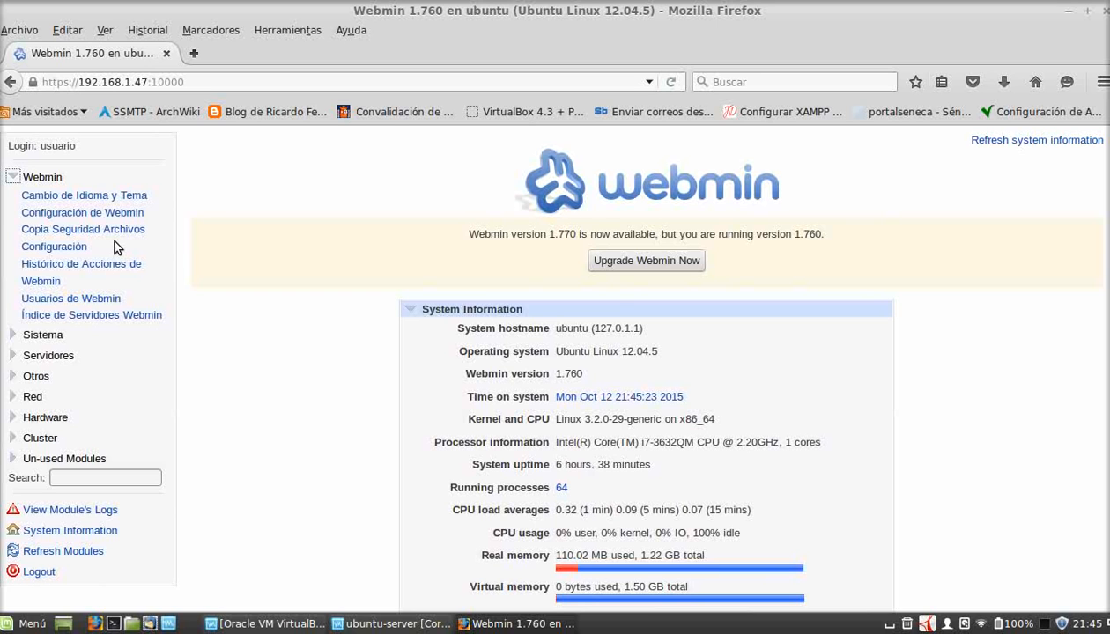
pyautogui.click(107, 194)
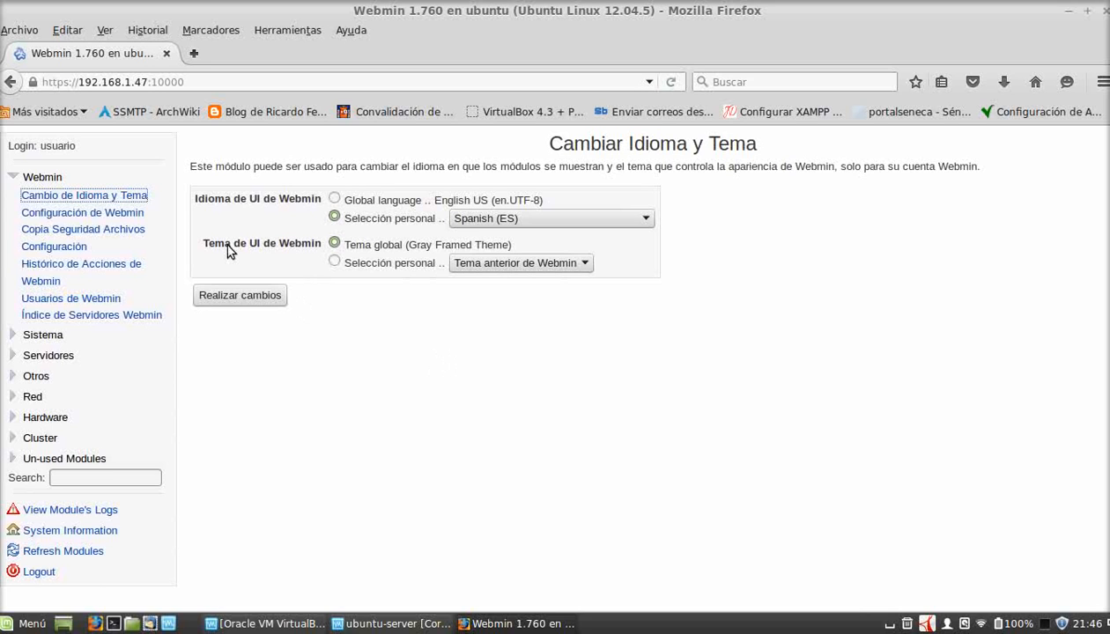
pyautogui.click(117, 212)
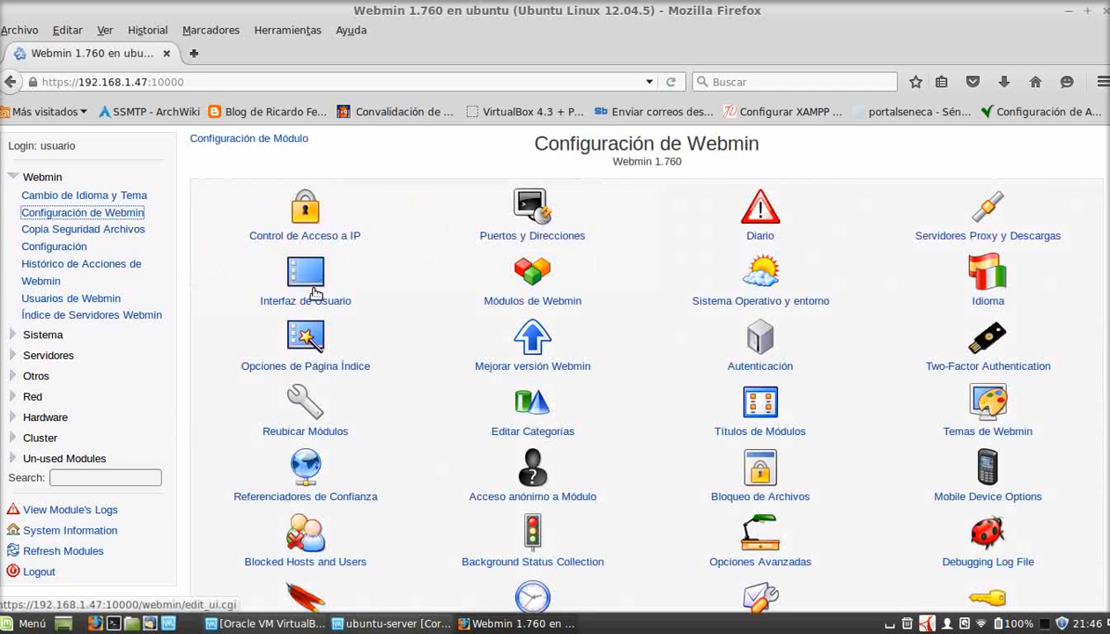
# Open the Control de Acceso a IP page from Configuración de Webmin
pyautogui.click(306, 233)
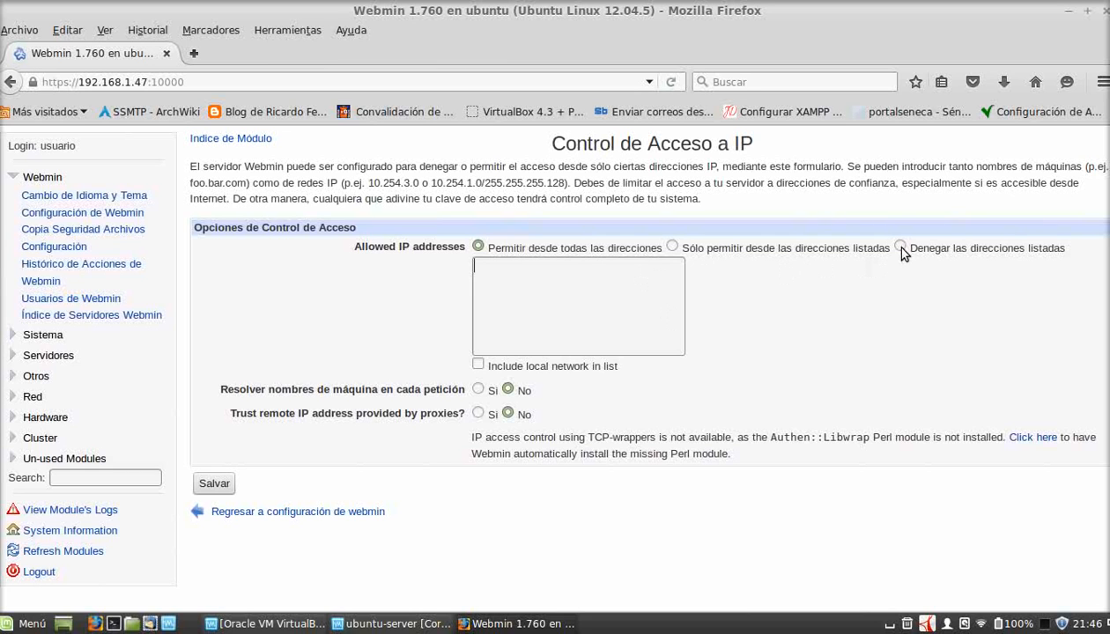
# Choose 'Sólo permitir desde las direcciones listadas', enter the 192.168.1 and 192.168.100 networks, and save
pyautogui.click(671, 247)
pyautogui.click(615, 276)
pyautogui.write('192.168.100')
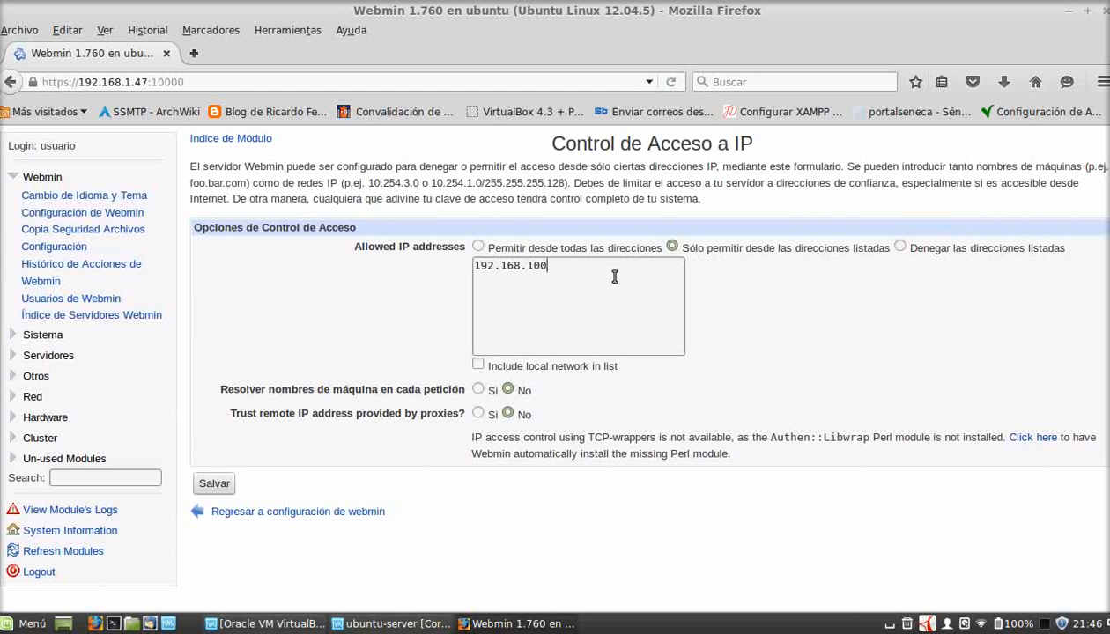
pyautogui.press('BackSpace')
pyautogui.press('BackSpace')
pyautogui.write('192.01')
pyautogui.press('BackSpace')
pyautogui.press('BackSpace')
pyautogui.write('100.')
pyautogui.press('BackSpace')
pyautogui.press('BackSpace')
pyautogui.press('BackSpace')
pyautogui.write('68.100')
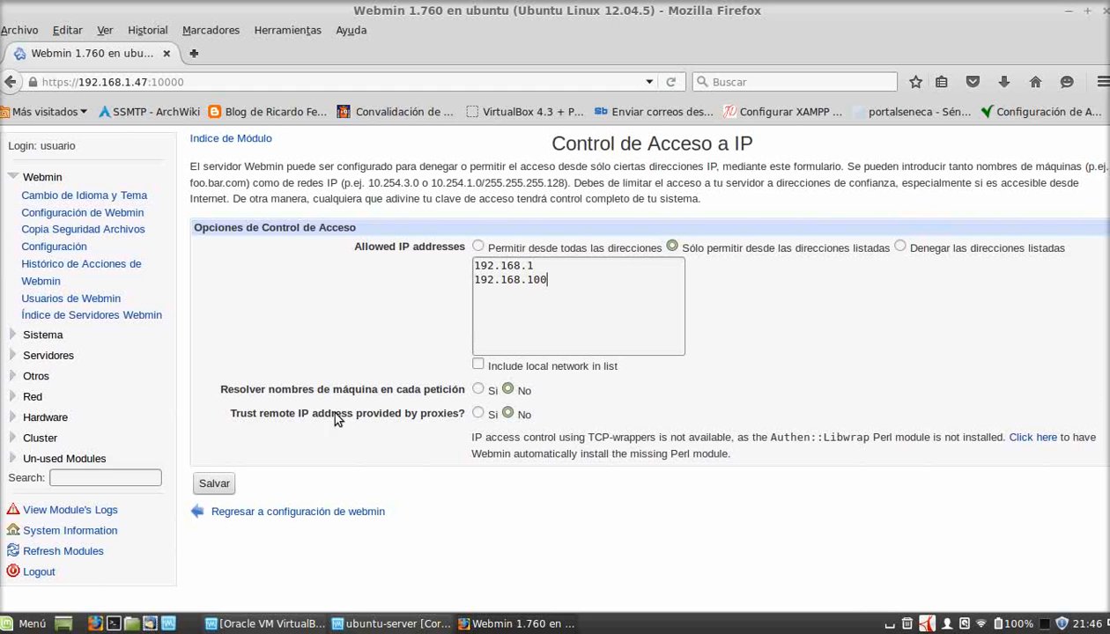
pyautogui.click(216, 483)
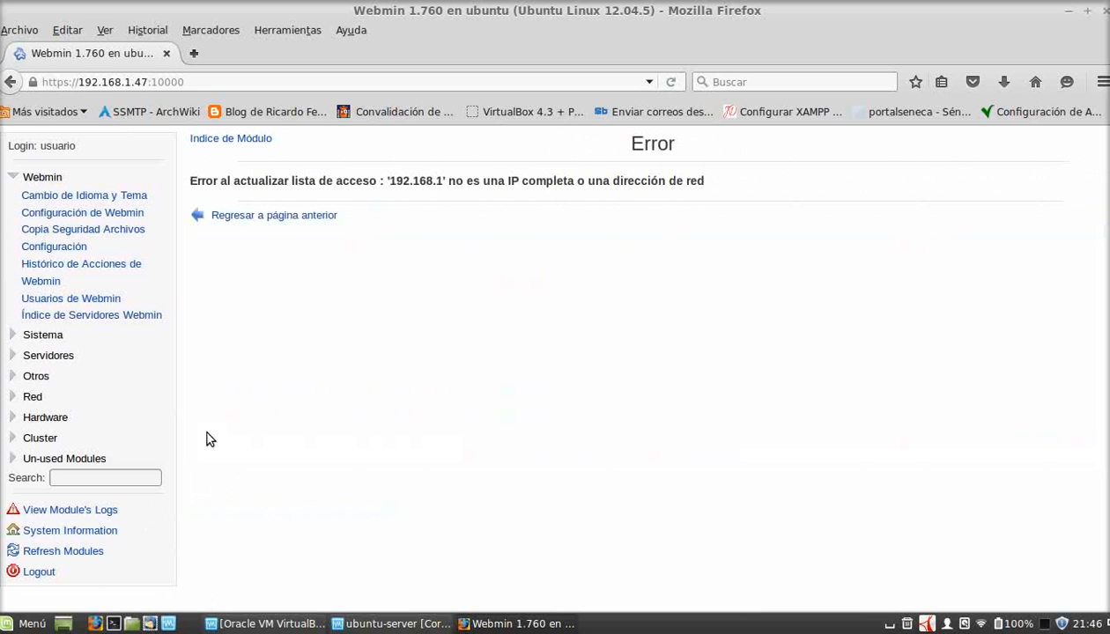
# Correct the allowed addresses to 192.168.1.0 and 192.168.100.0, save, and return to Configuración de Webmin
pyautogui.click(273, 215)
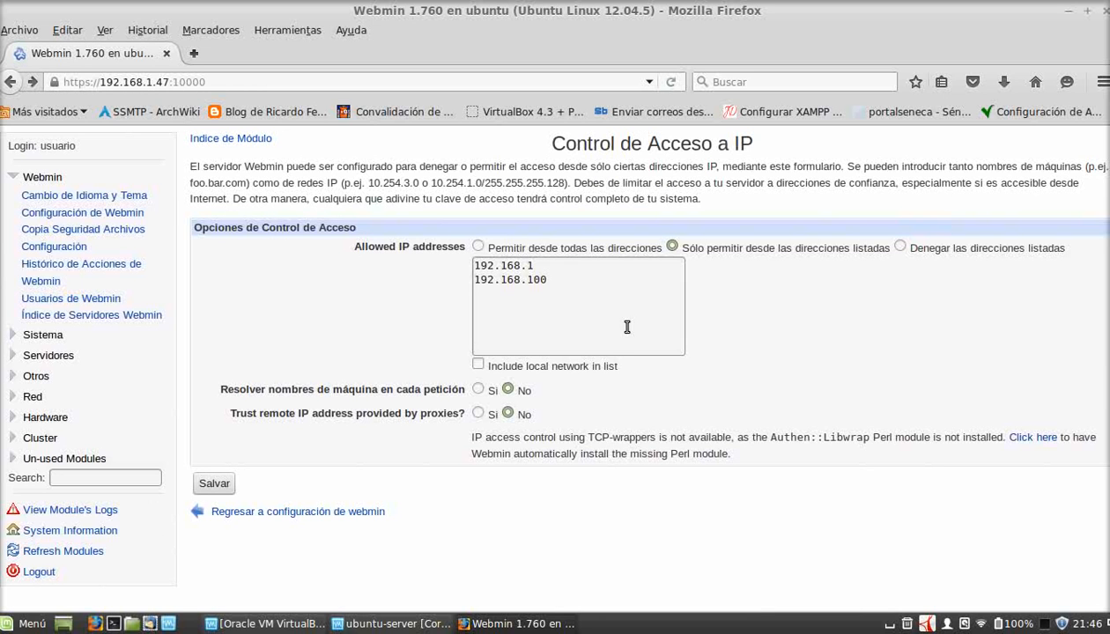
pyautogui.click(573, 264)
pyautogui.write('.1.')
pyautogui.click(222, 486)
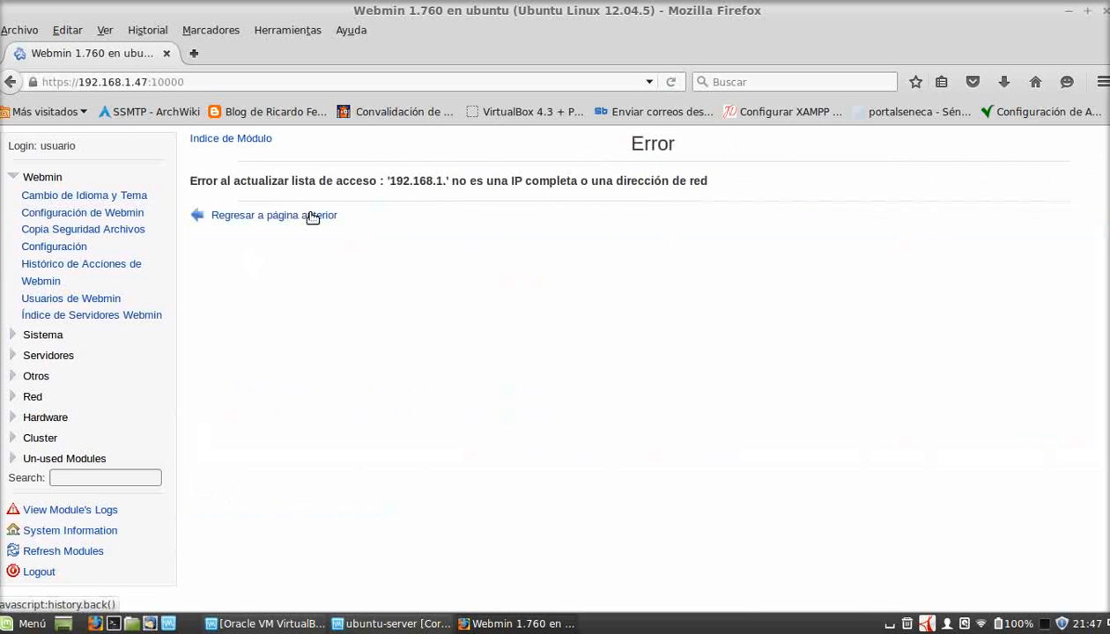
pyautogui.click(310, 216)
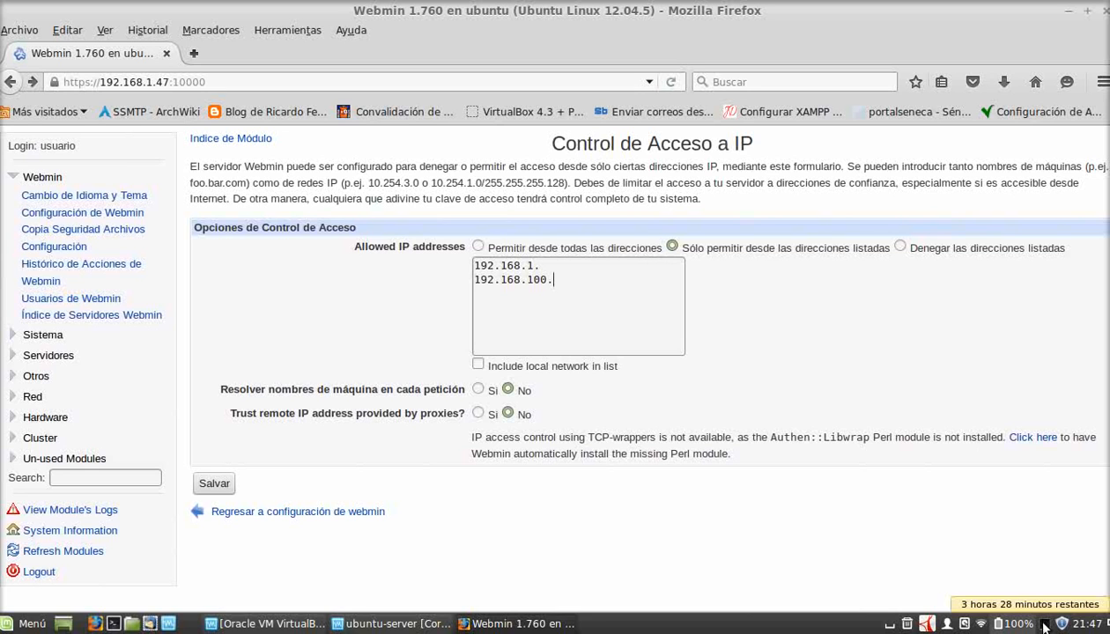
pyautogui.write('0')
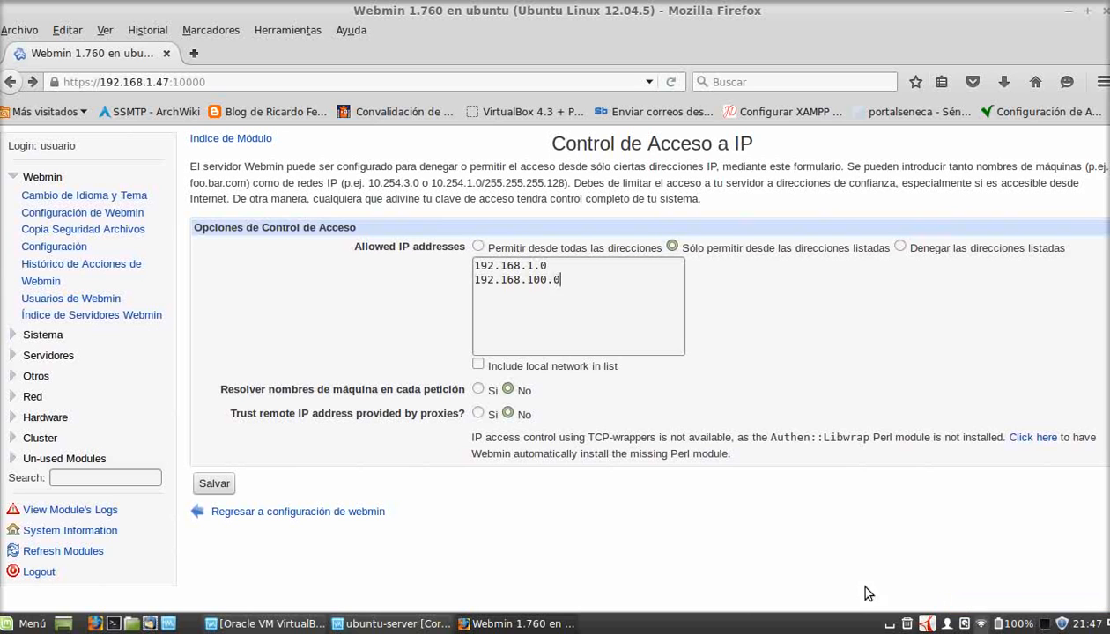
pyautogui.click(216, 485)
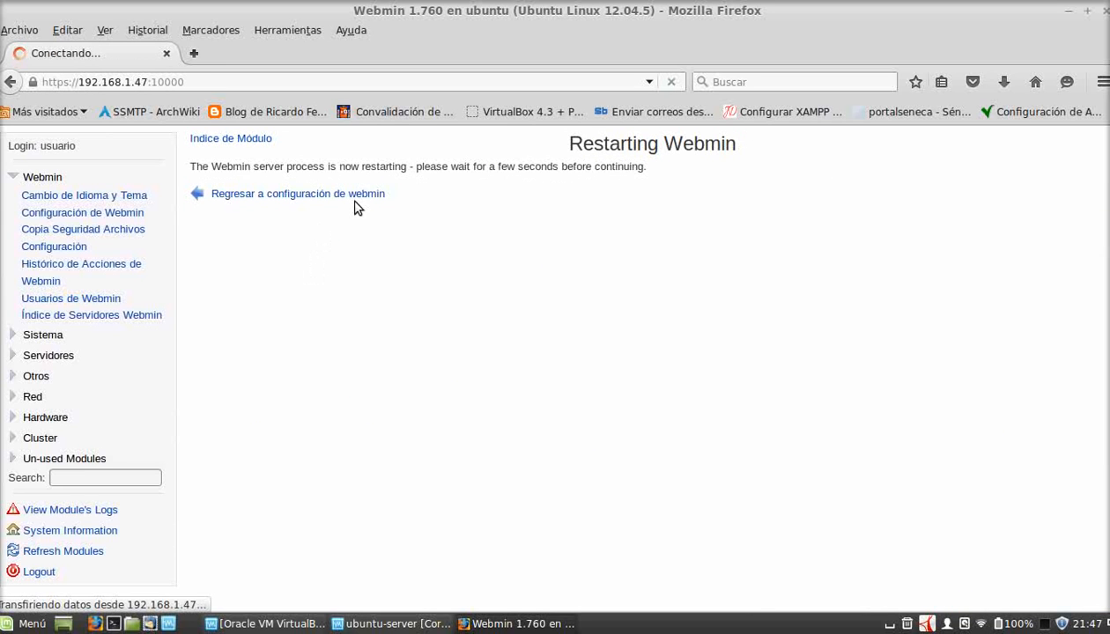
pyautogui.click(345, 193)
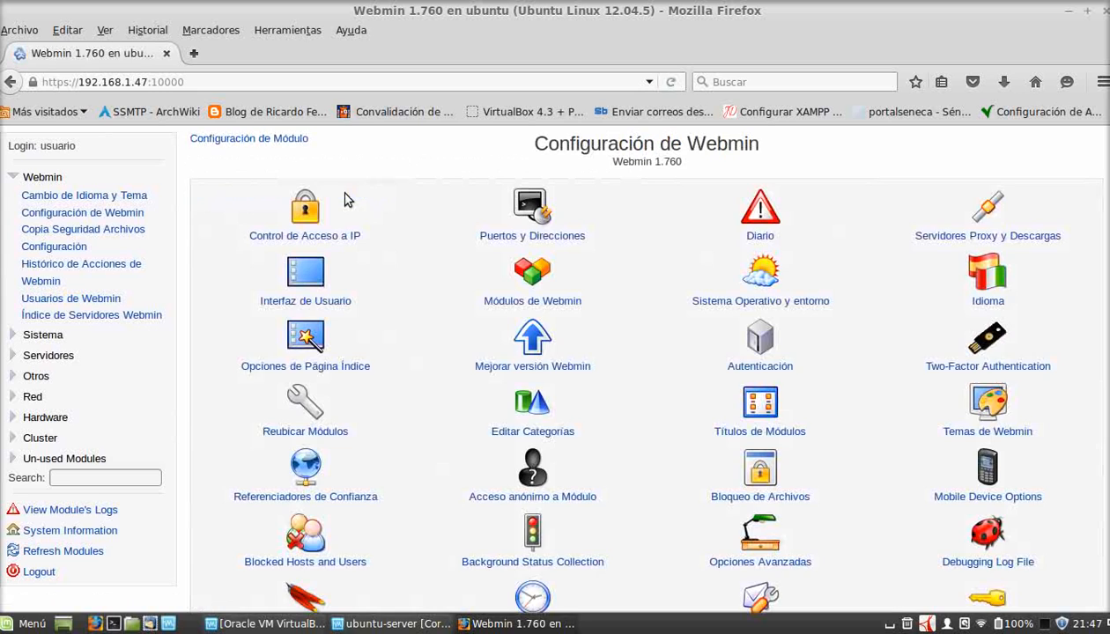
# Recheck the saved IP list, look over configuration file backups, then open the action history search
pyautogui.click(294, 215)
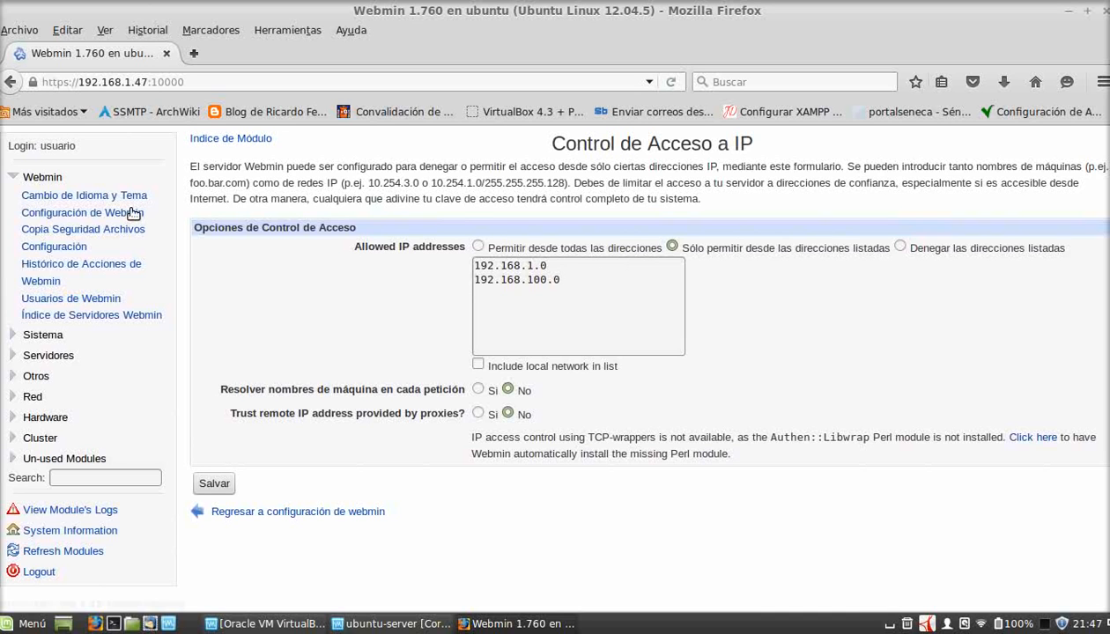
pyautogui.click(69, 235)
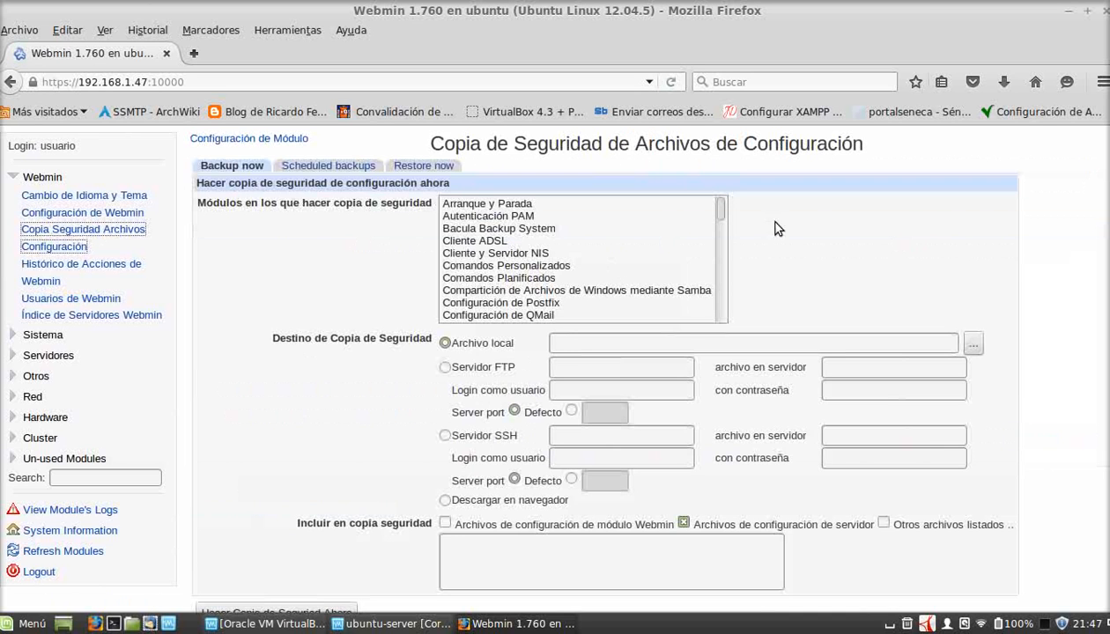
pyautogui.moveTo(716, 211)
pyautogui.mouseDown()
pyautogui.moveTo(723, 228)
pyautogui.moveTo(729, 211)
pyautogui.moveTo(724, 228)
pyautogui.mouseUp()
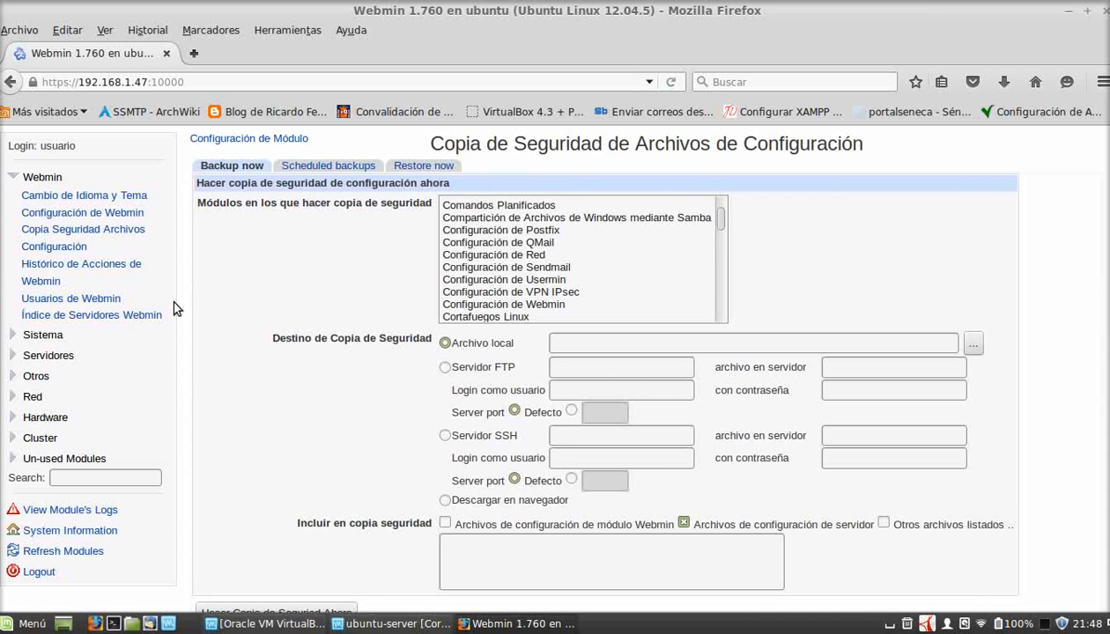
pyautogui.click(47, 266)
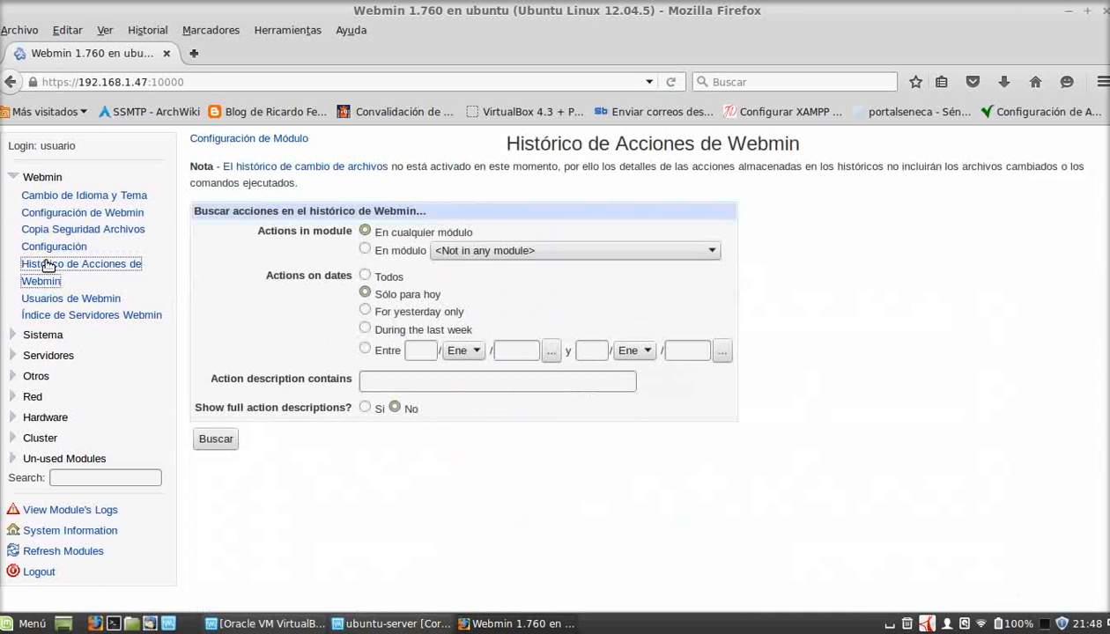
# Search today's recorded Webmin actions, then open the Usuarios de Webmin list
pyautogui.click(215, 439)
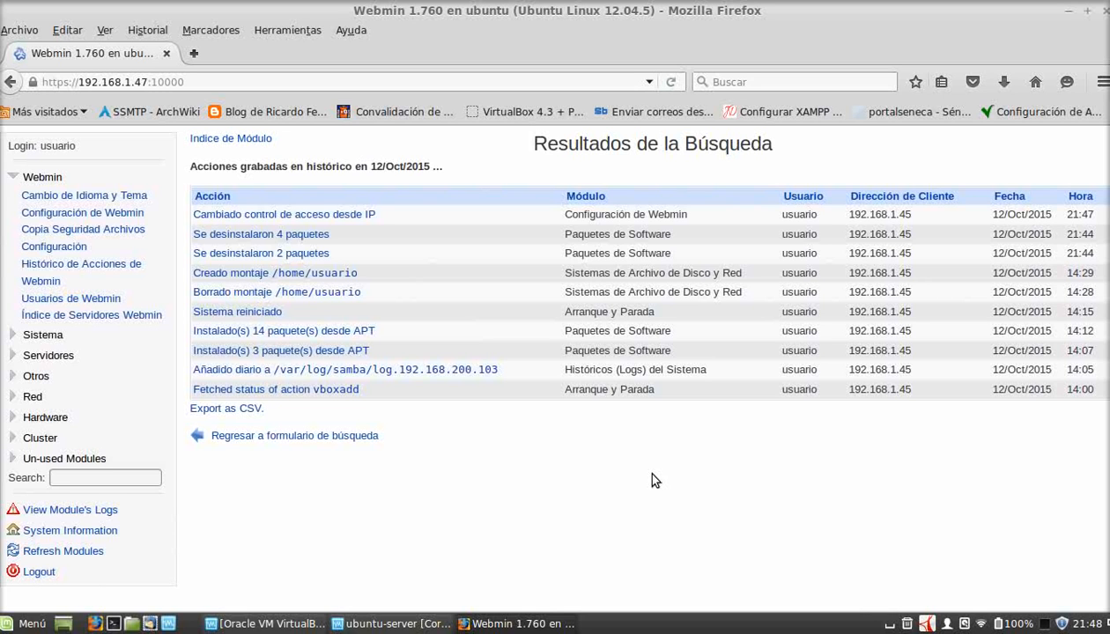
pyautogui.click(38, 298)
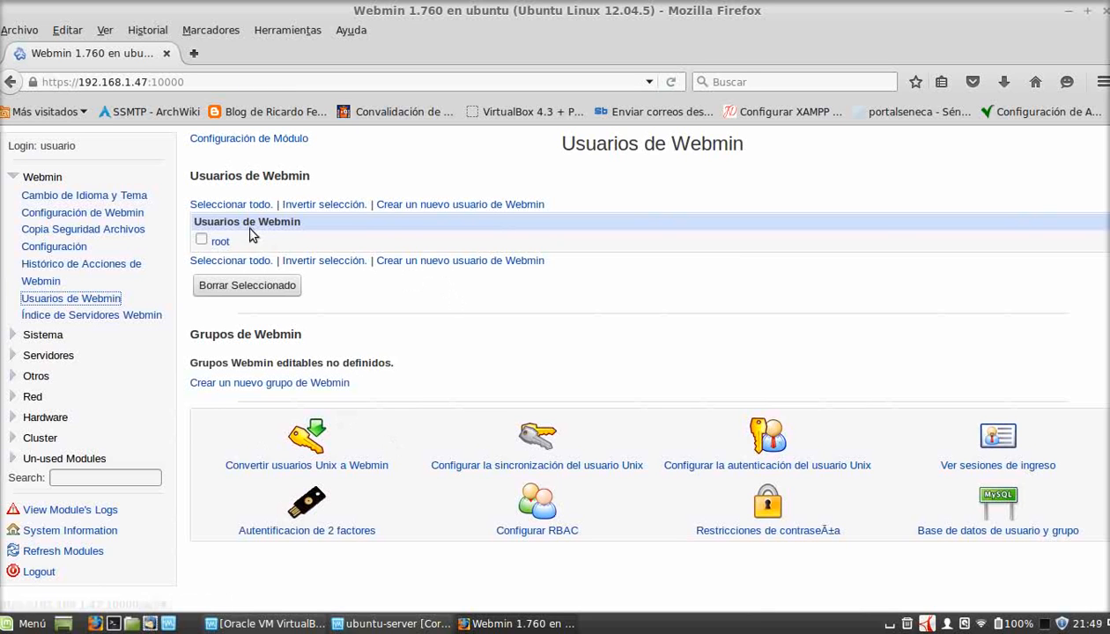
# Expand Sistema, open Arranque y Parada, and scroll through the Upstart services and their boot status
pyautogui.click(440, 308)
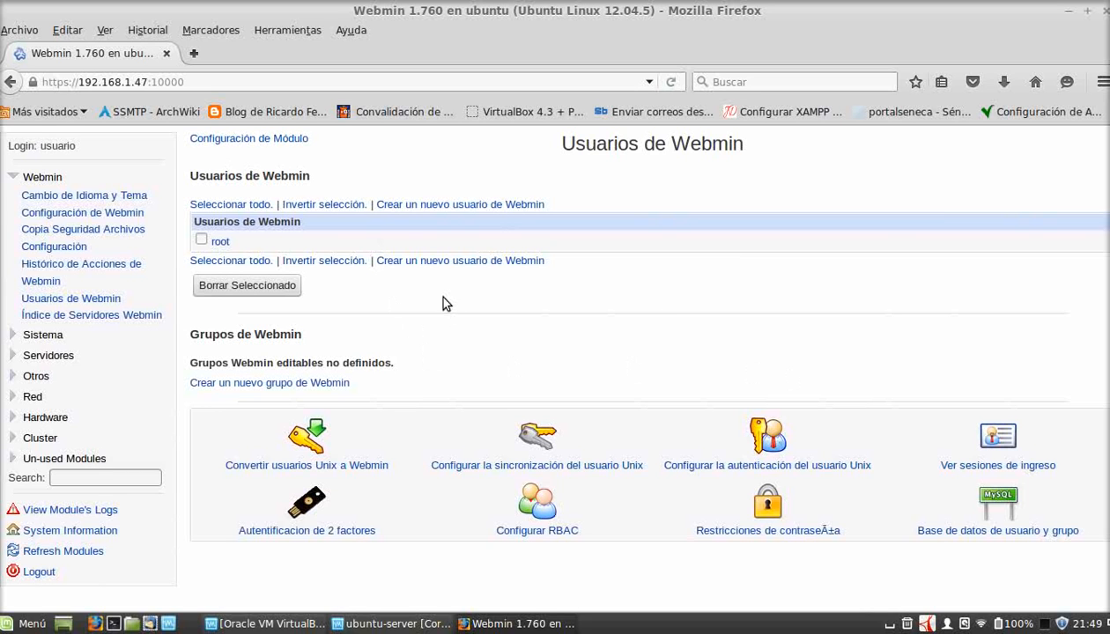
pyautogui.click(12, 177)
pyautogui.click(12, 199)
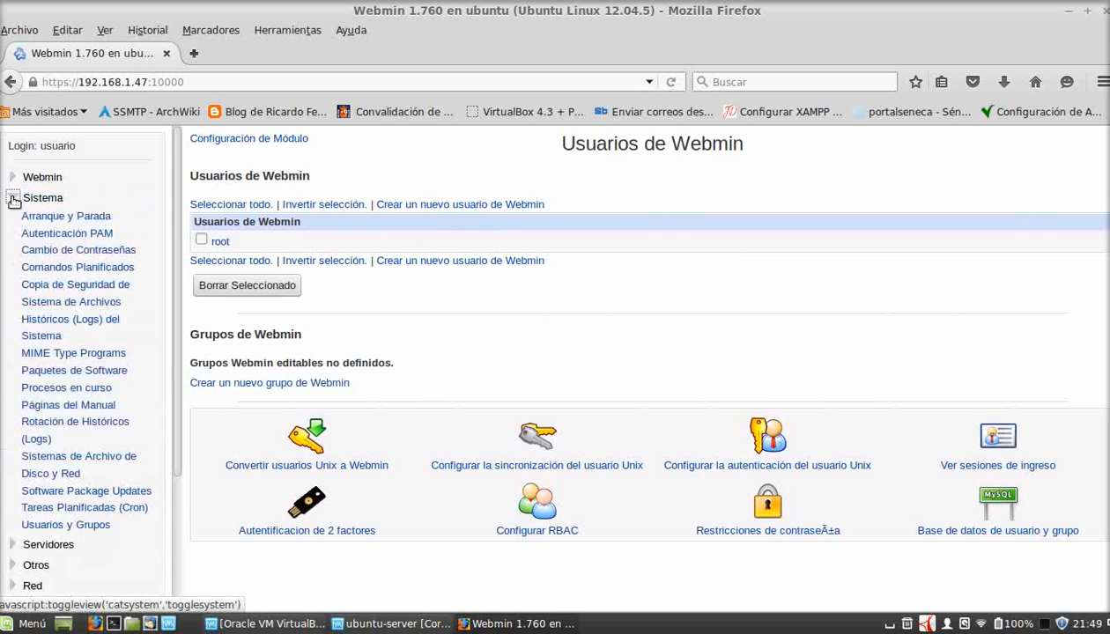
pyautogui.moveTo(179, 243); pyautogui.dragTo(184, 210)
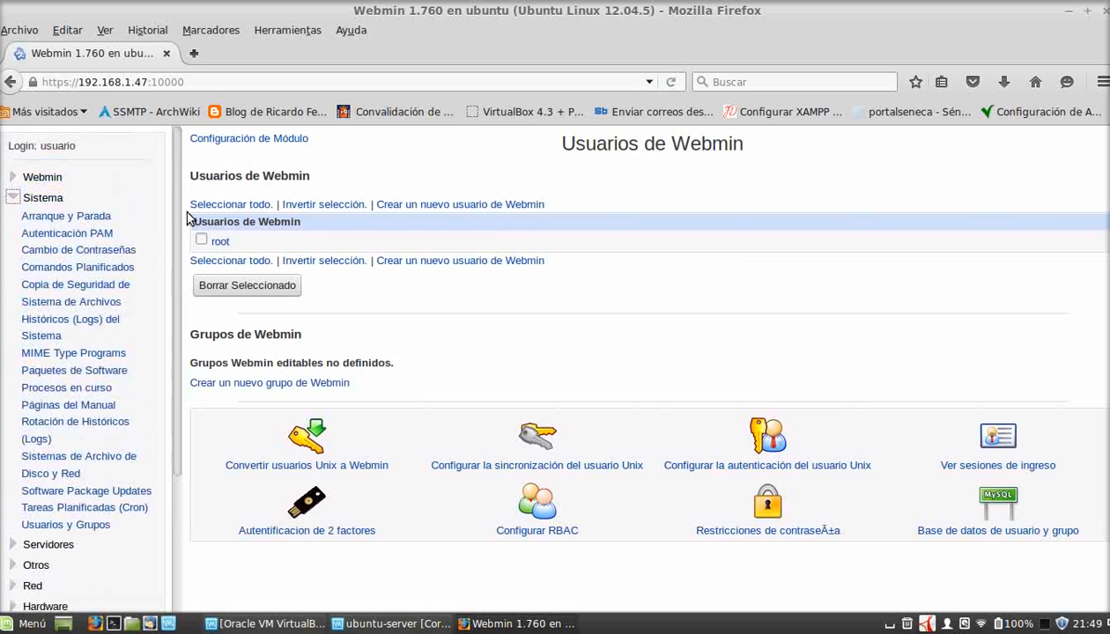
pyautogui.click(110, 216)
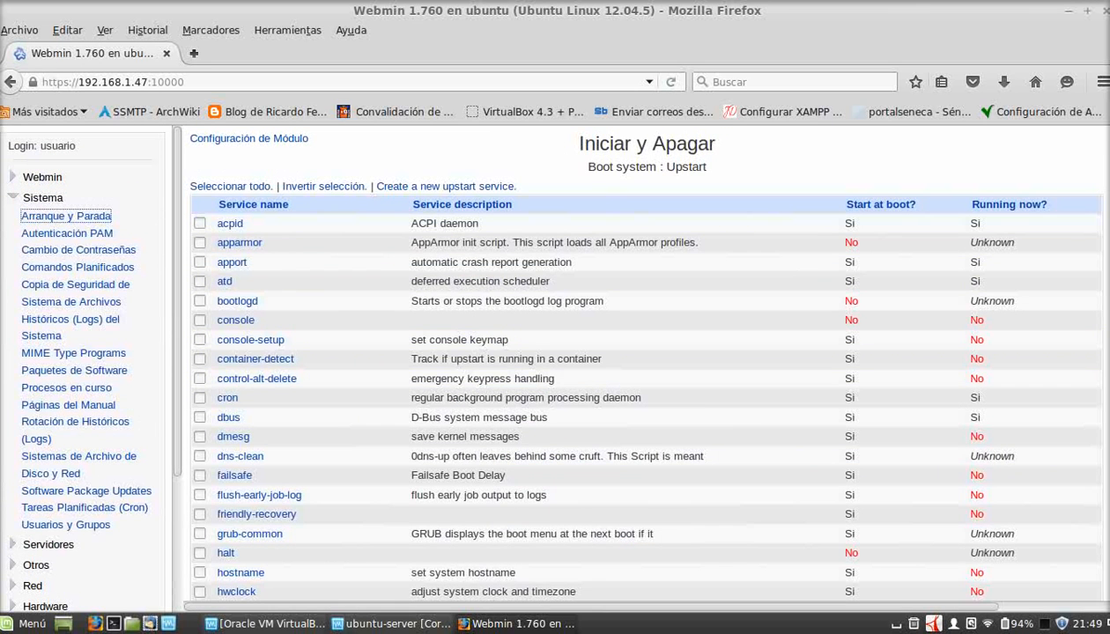
pyautogui.scroll(-15, 1083, 241)
pyautogui.scroll(-10, 637, 357)
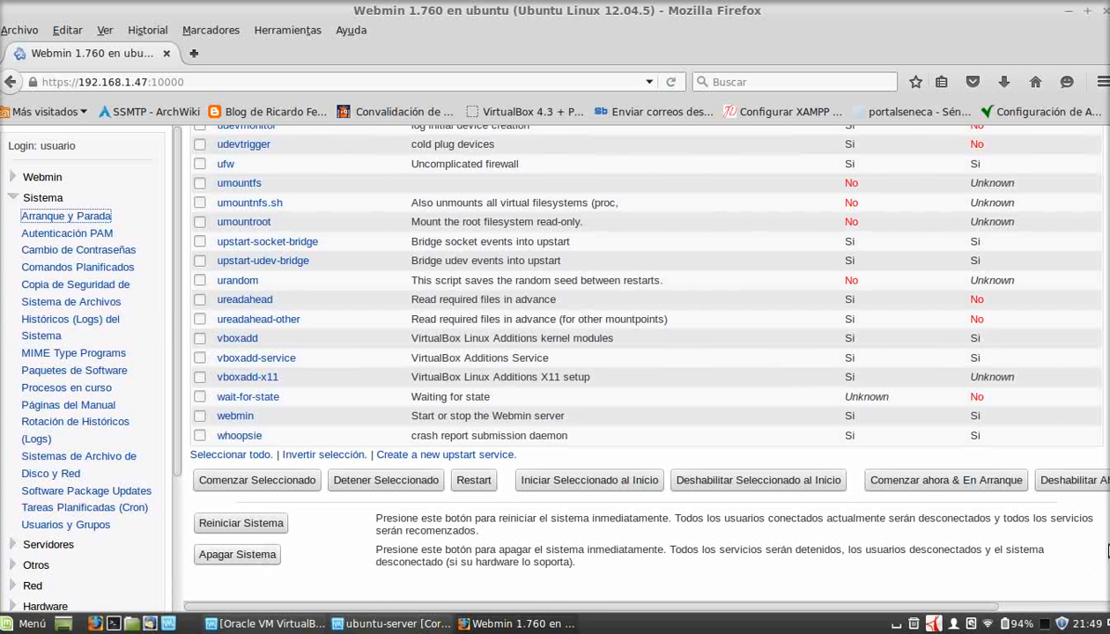
pyautogui.scroll(3, 1087, 547)
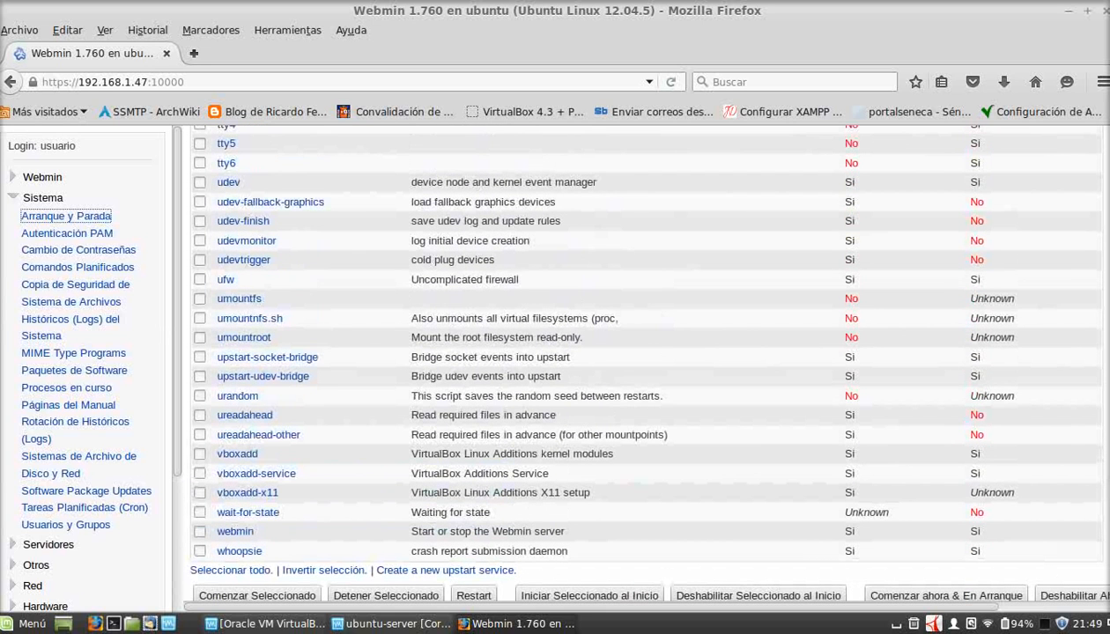
pyautogui.scroll(15, 643, 361)
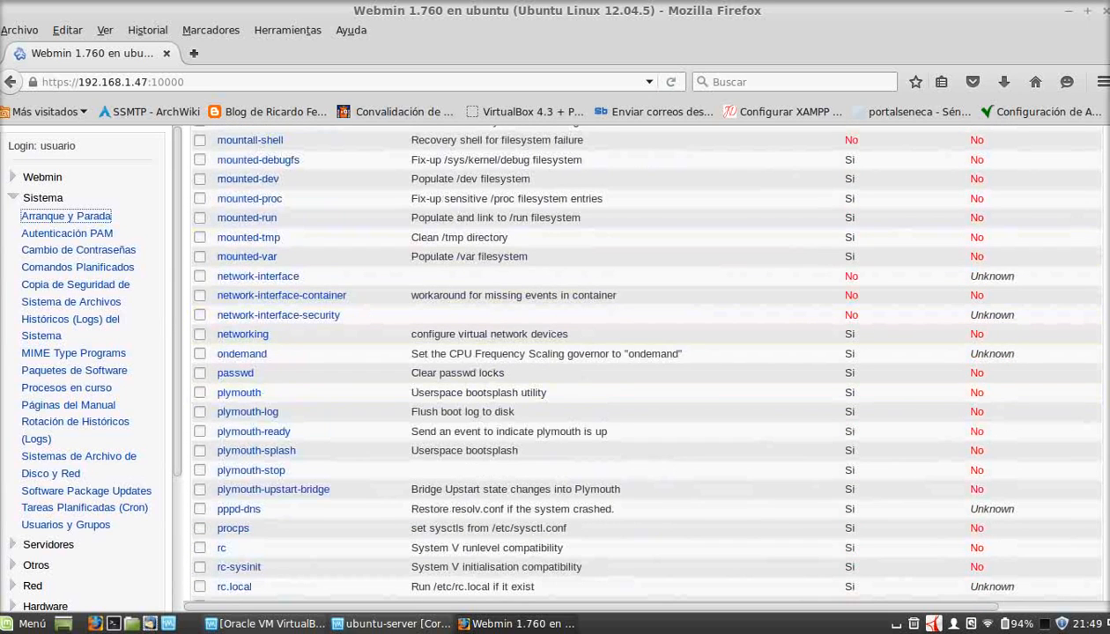
pyautogui.scroll(5, 637, 362)
pyautogui.scroll(-20, 637, 361)
pyautogui.scroll(-3, 569, 588)
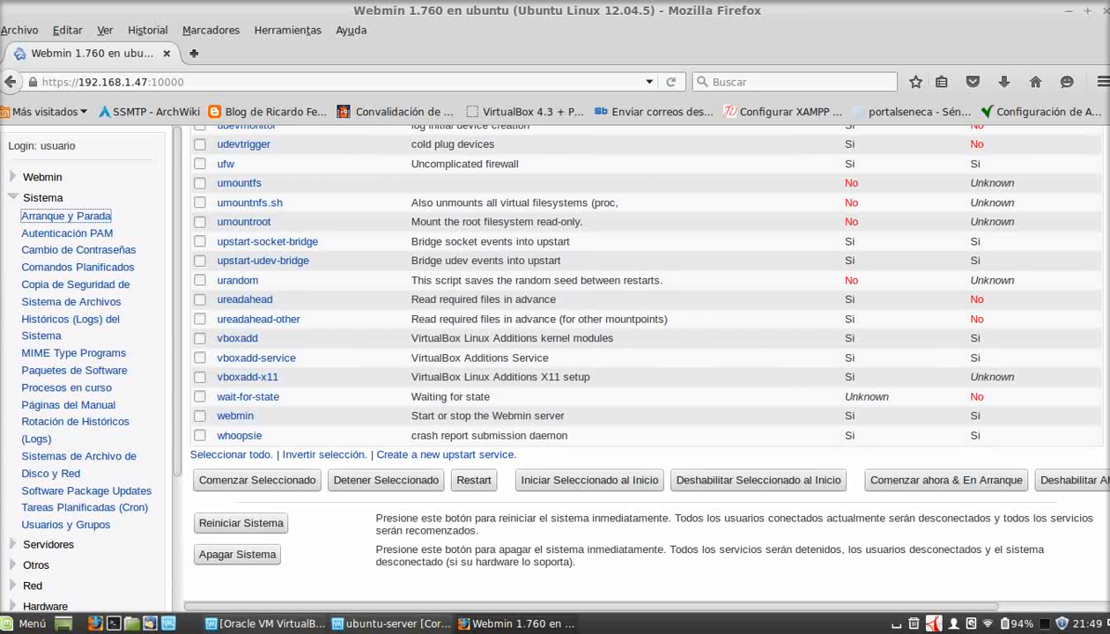
pyautogui.scroll(15, 647, 362)
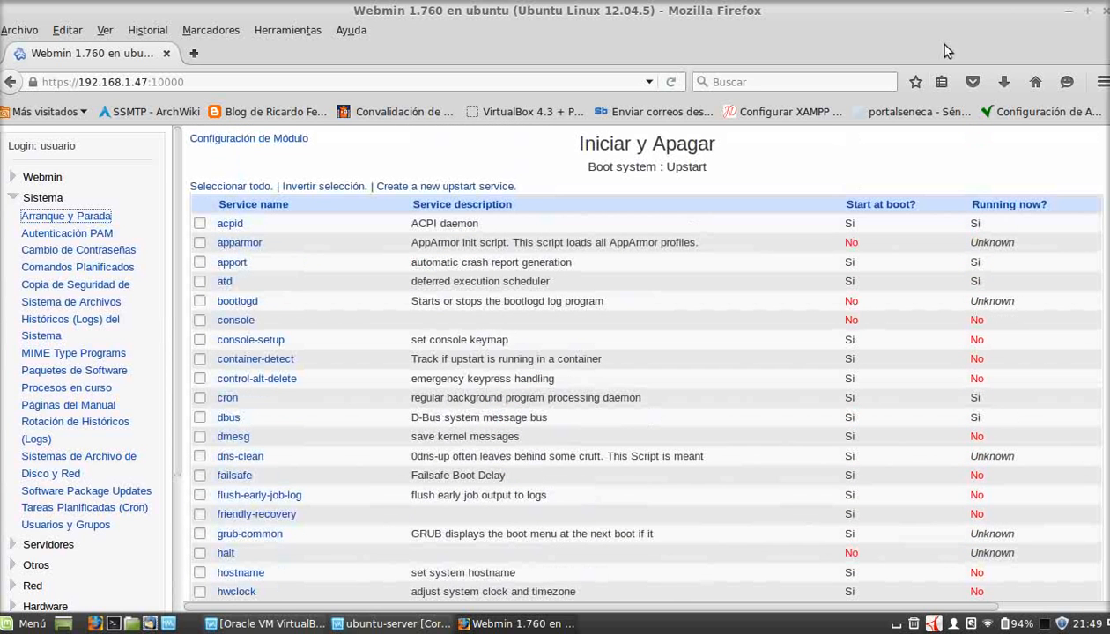
# Look over the Comandos Planificados form, then open Copia de Seguridad de Sistema de Archivos
pyautogui.click(97, 270)
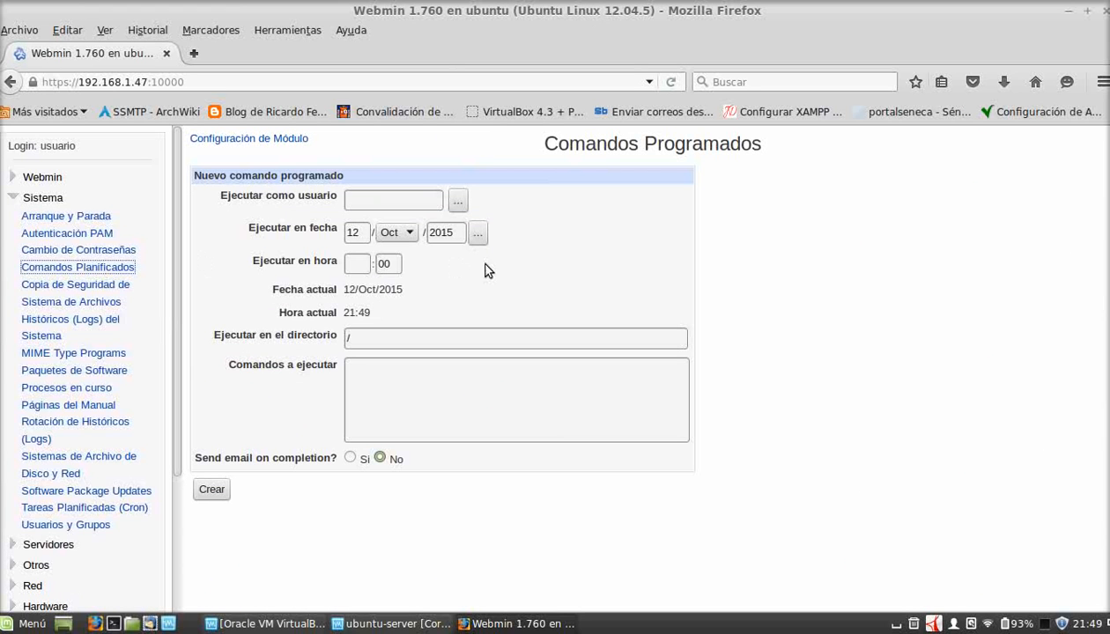
pyautogui.click(421, 202)
pyautogui.click(413, 398)
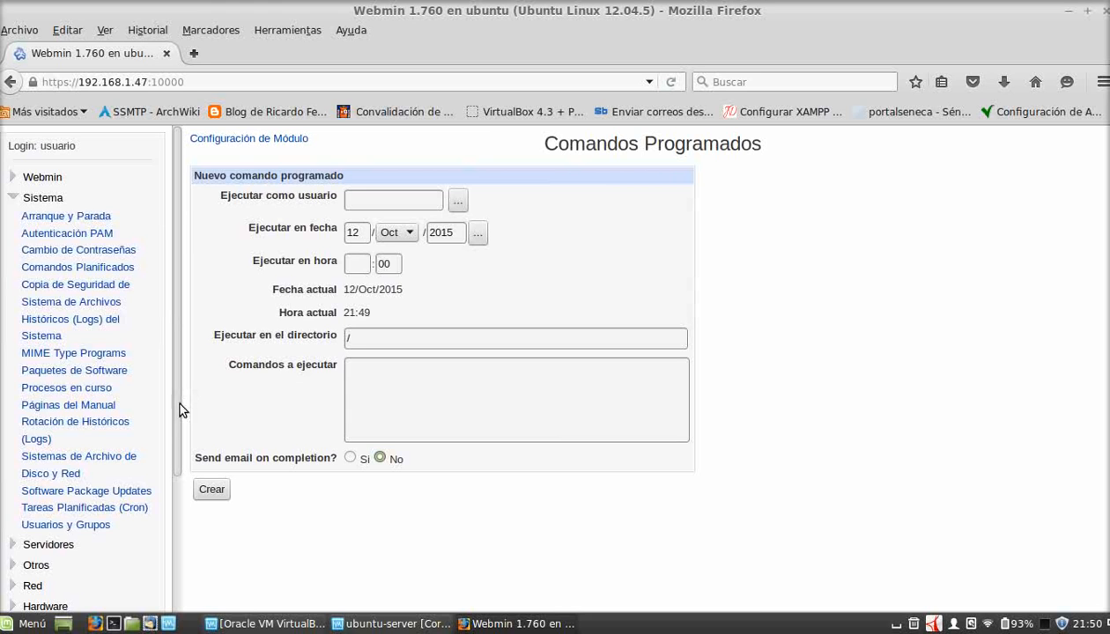
pyautogui.moveTo(174, 435); pyautogui.dragTo(170, 225)
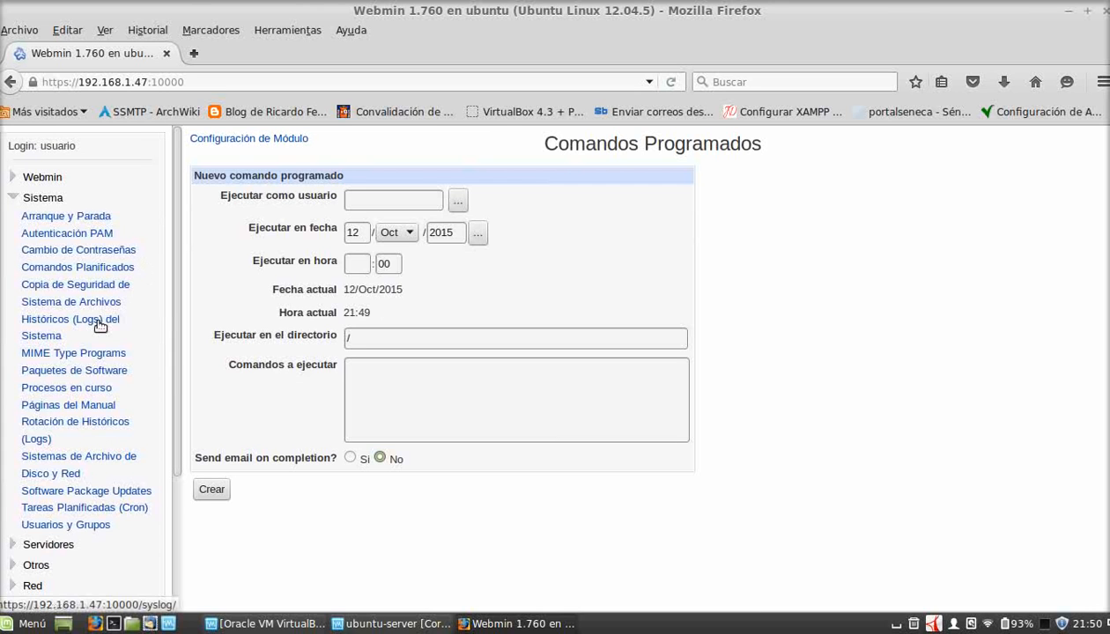
pyautogui.click(93, 292)
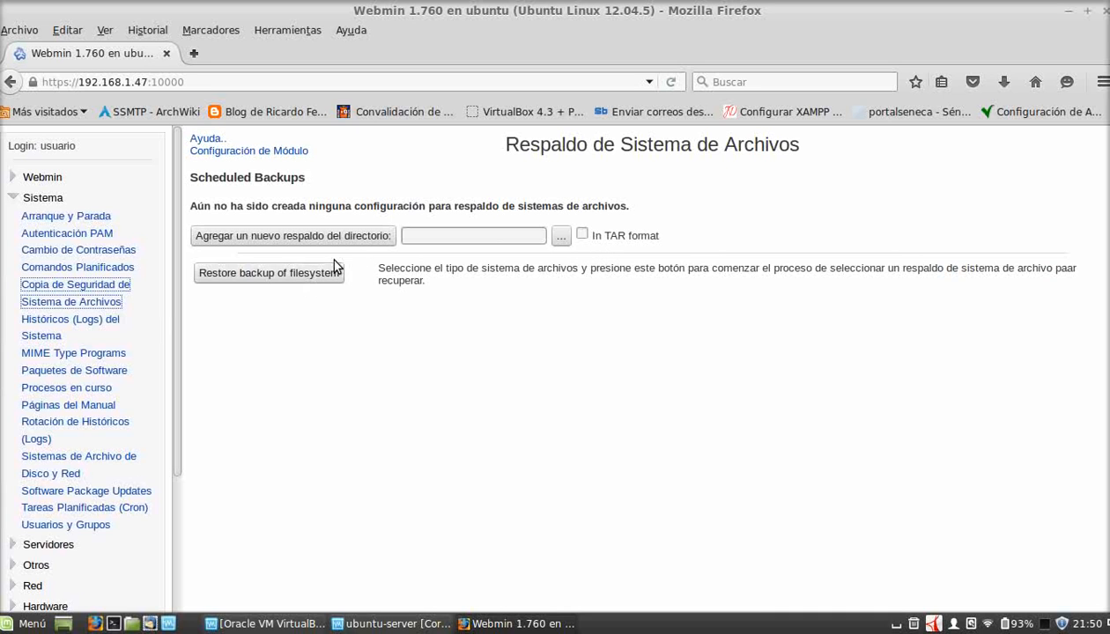
# Pick /home/usuario as the directory, choose TAR format, and add the new backup
pyautogui.click(359, 235)
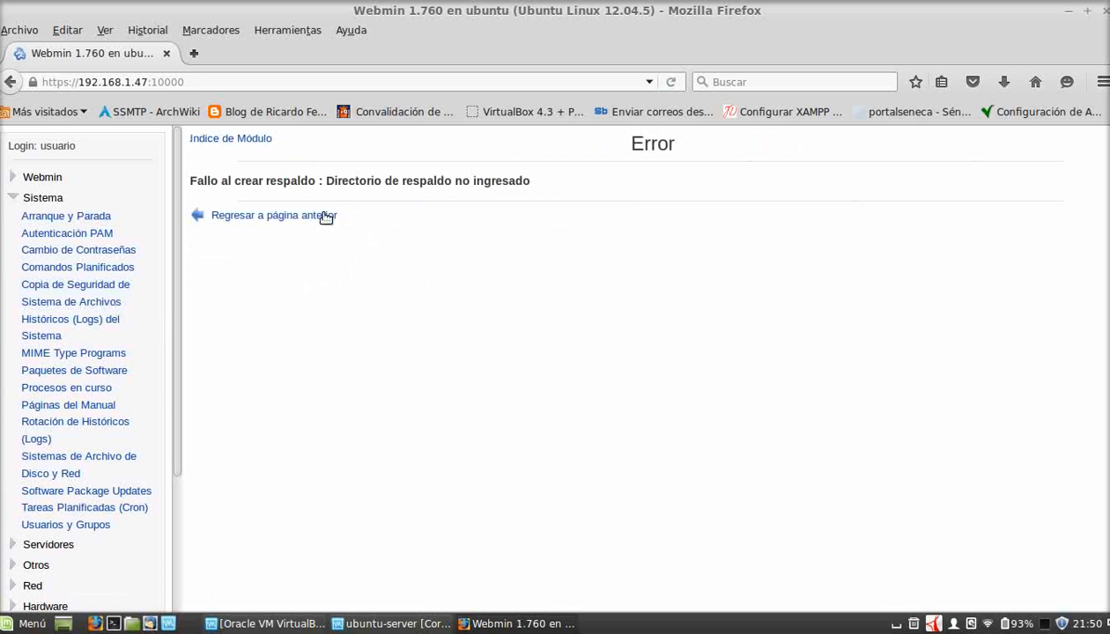
pyautogui.click(327, 217)
pyautogui.click(559, 240)
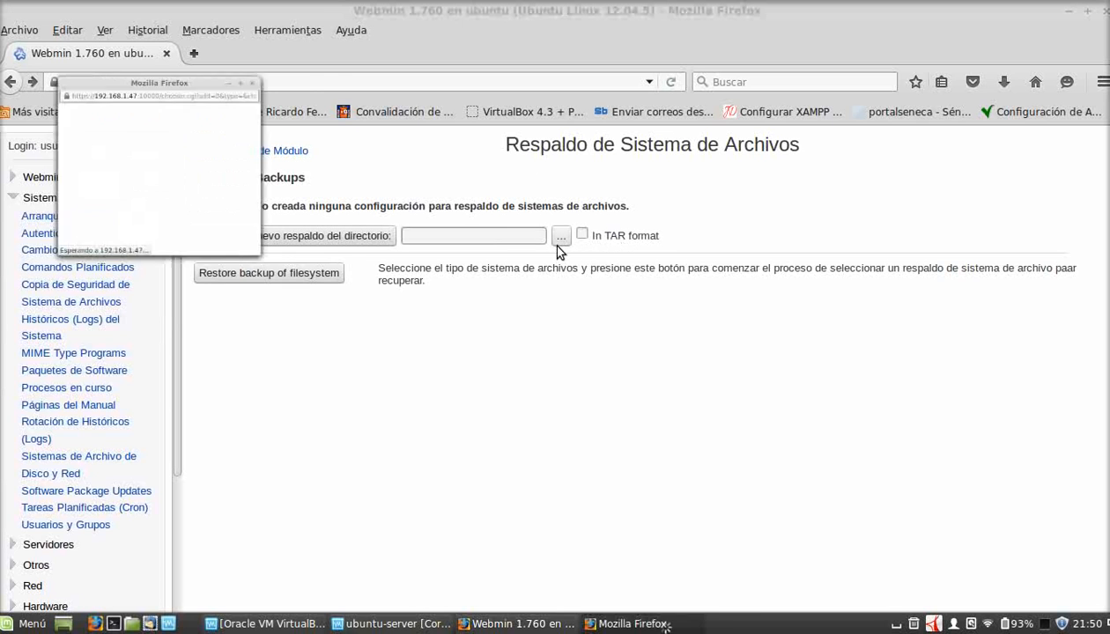
pyautogui.click(38, 208)
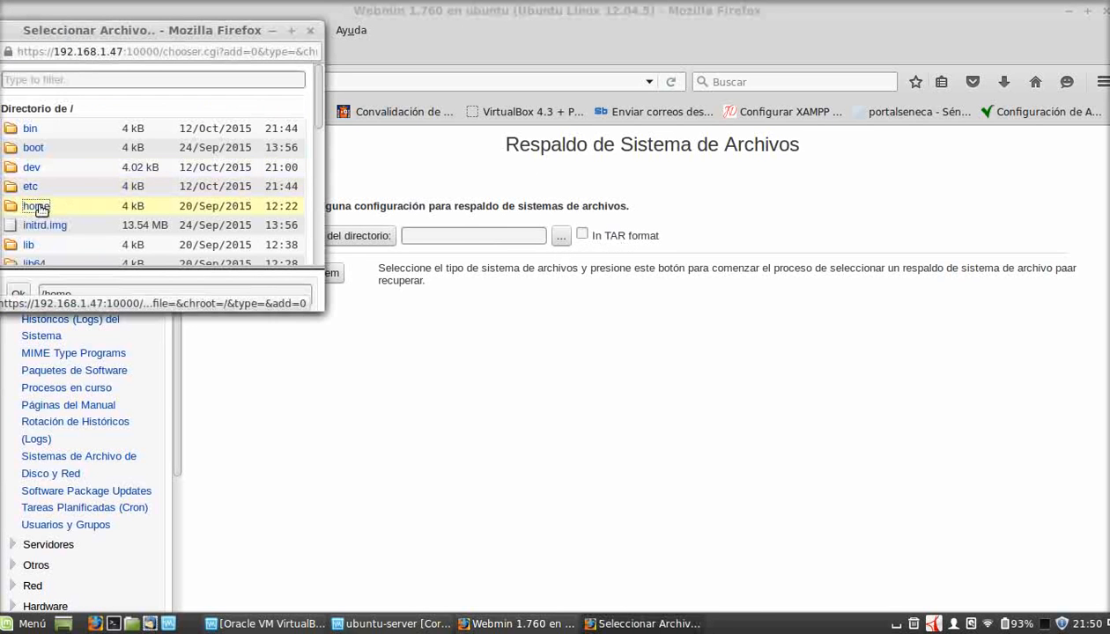
pyautogui.click(38, 208)
pyautogui.doubleClick(41, 115)
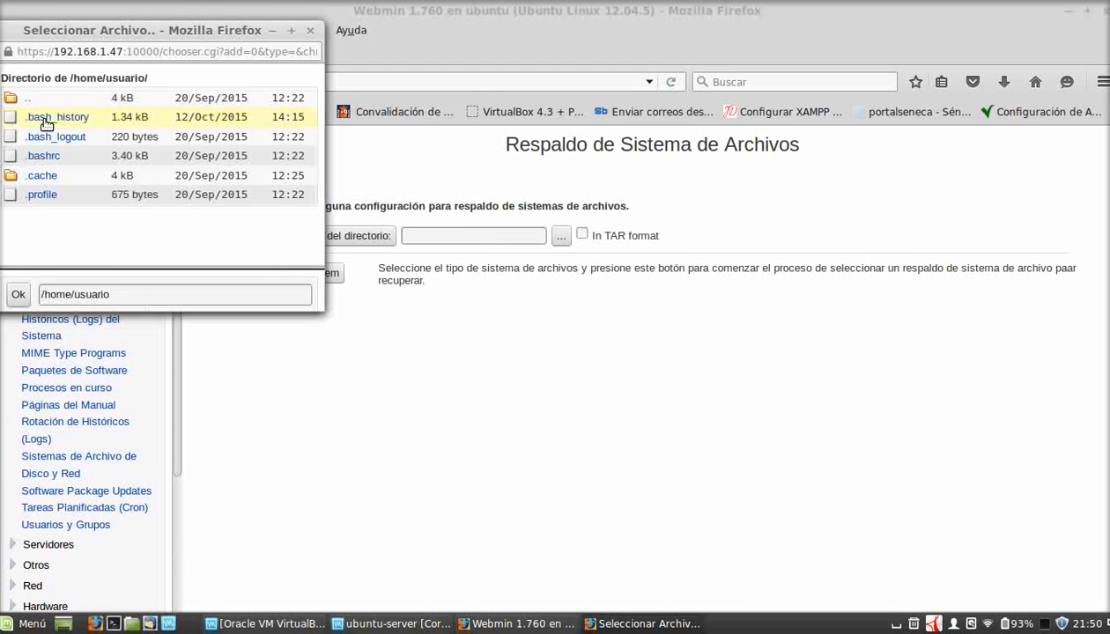
pyautogui.click(20, 295)
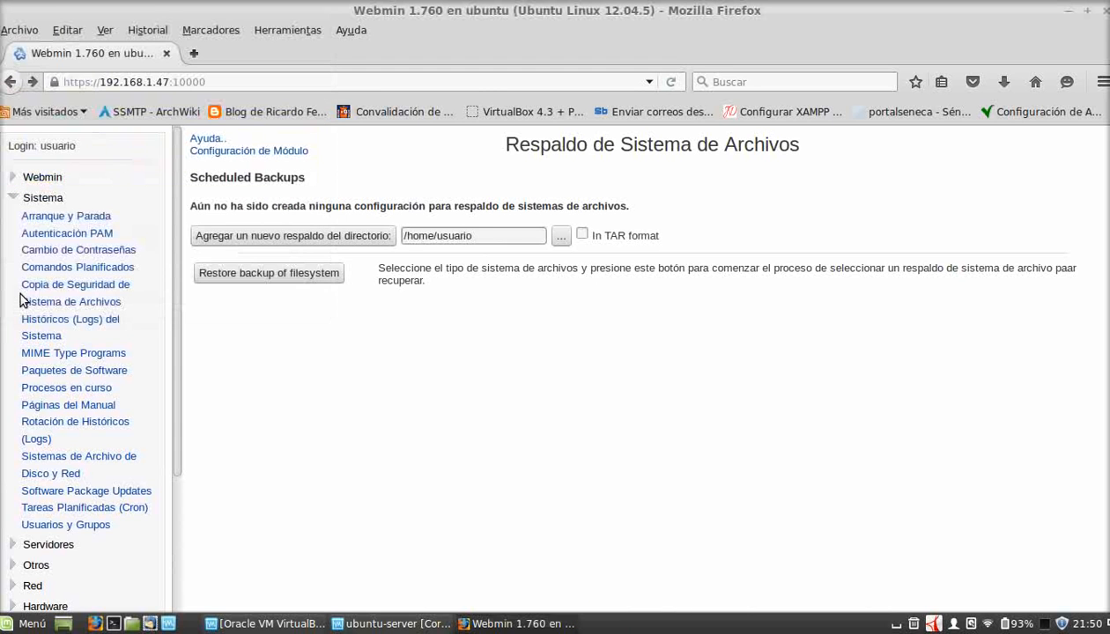
pyautogui.click(582, 233)
pyautogui.click(306, 238)
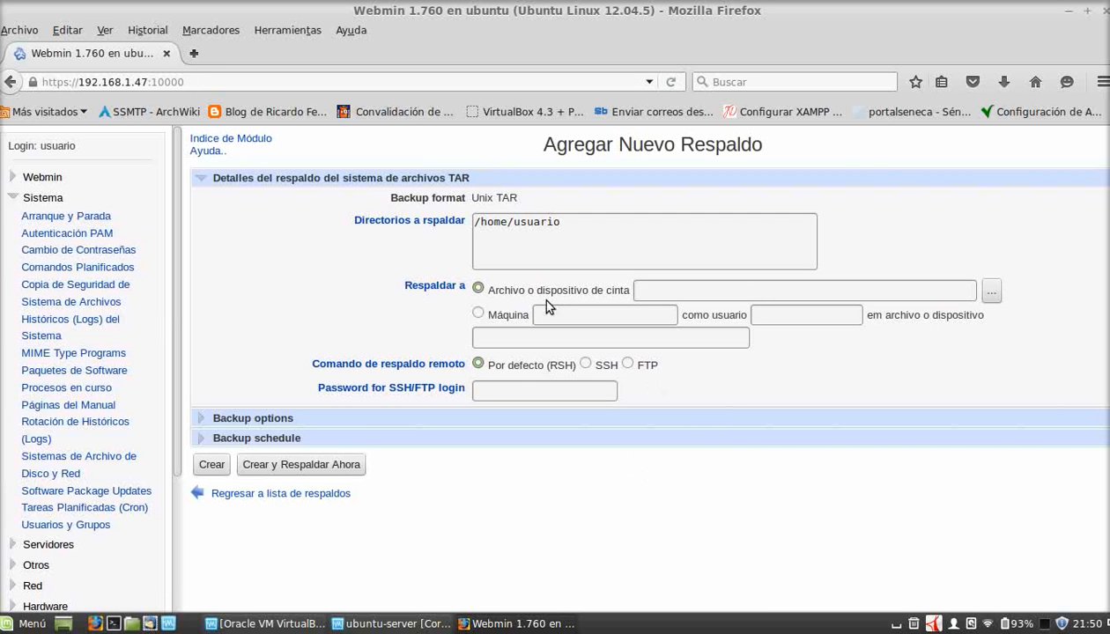
# Review the backup's directory and TAR format fields and expand the Backup schedule settings
pyautogui.click(560, 222)
pyautogui.moveTo(511, 206); pyautogui.dragTo(449, 192)
pyautogui.doubleClick(498, 202)
pyautogui.click(637, 367)
pyautogui.click(567, 391)
pyautogui.click(202, 437)
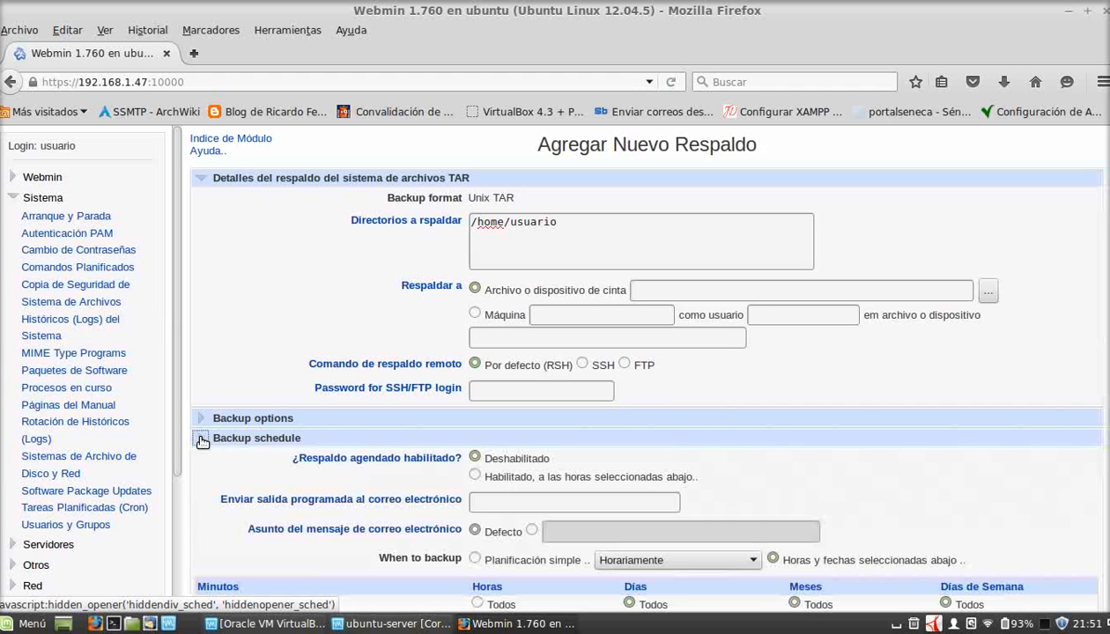
pyautogui.scroll(-3, 731, 445)
pyautogui.scroll(-2, 644, 485)
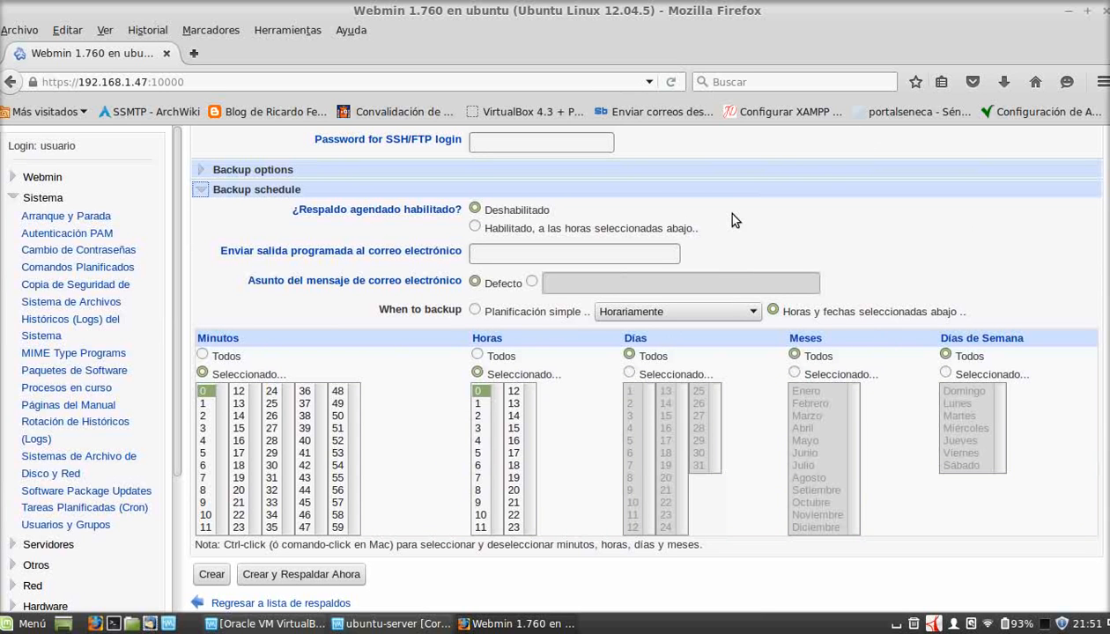
pyautogui.scroll(1, 636, 364)
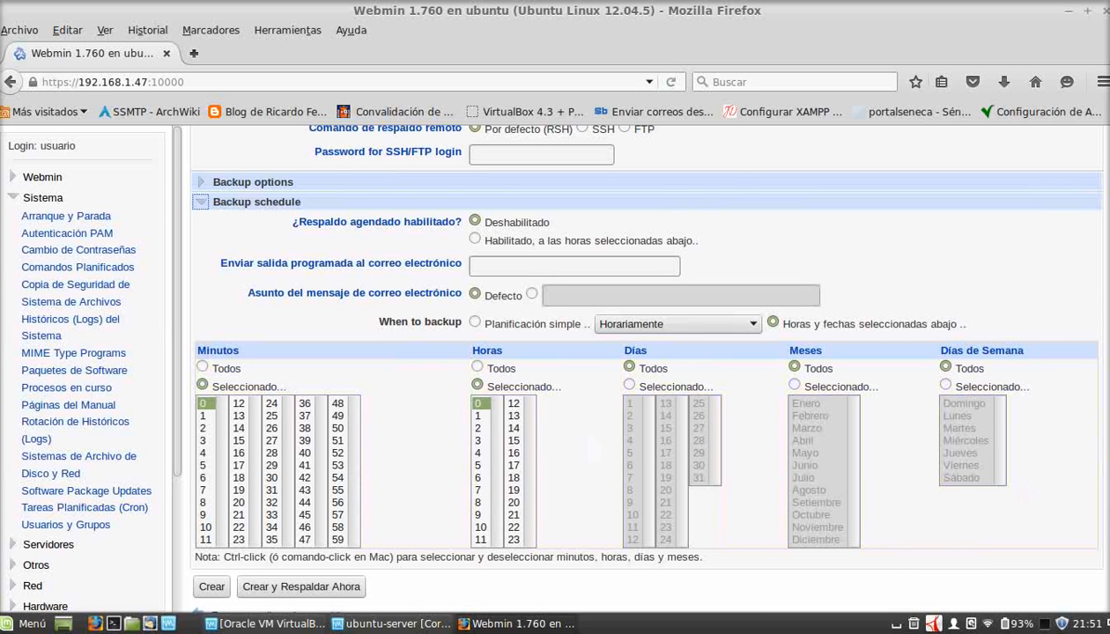
pyautogui.scroll(-1, 636, 364)
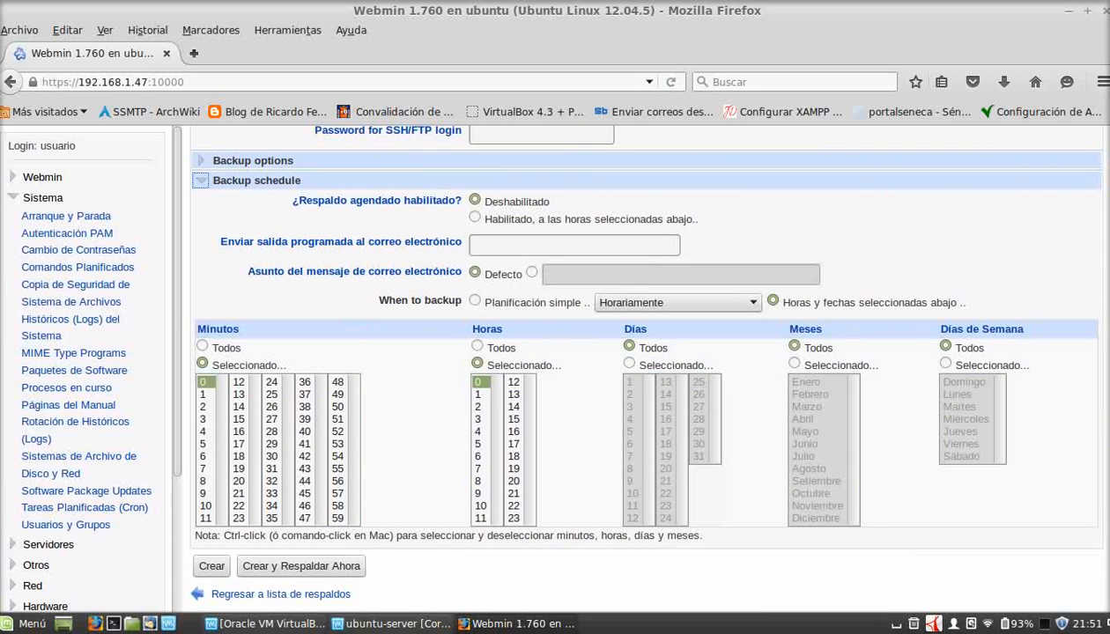
pyautogui.scroll(5, 636, 363)
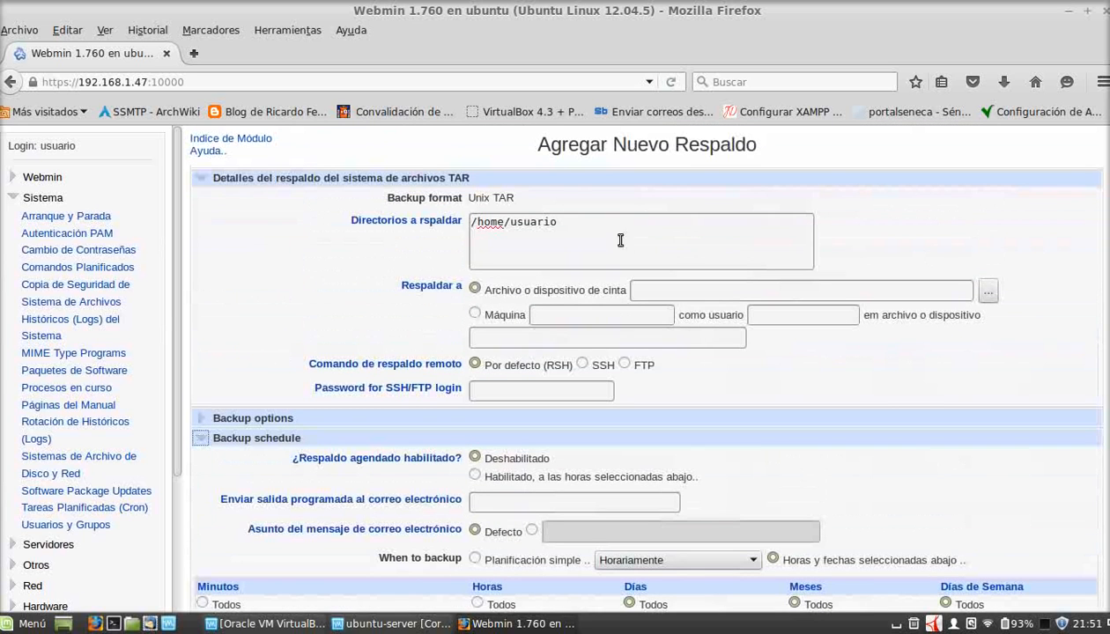
# Go via Paquetes de Software to Históricos (Logs) del Sistema and scroll the log destinations table
pyautogui.click(106, 371)
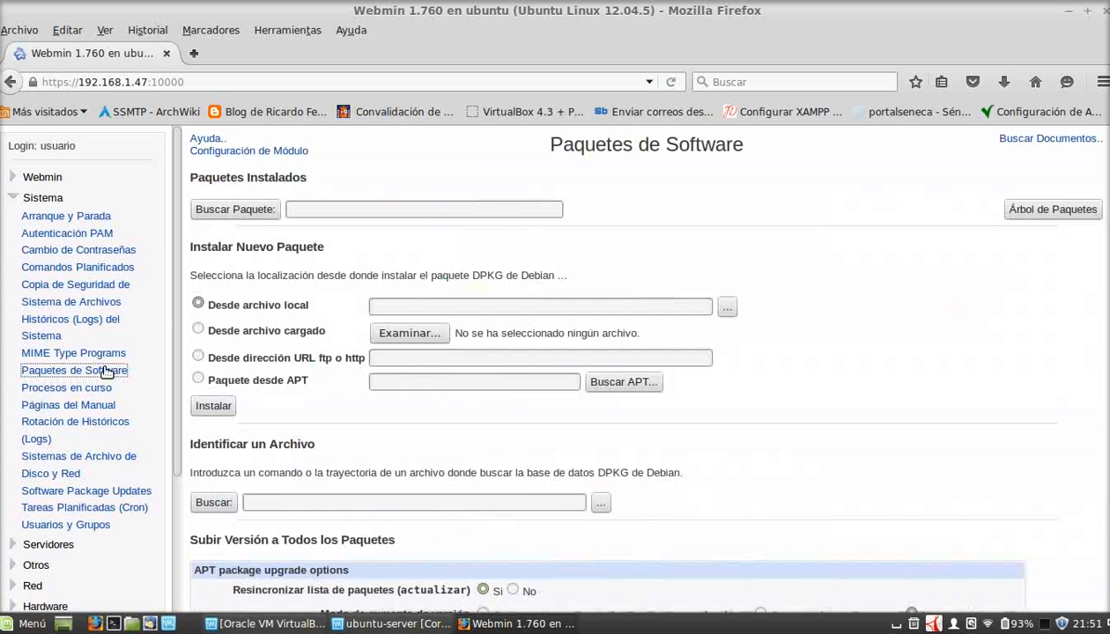
pyautogui.click(77, 328)
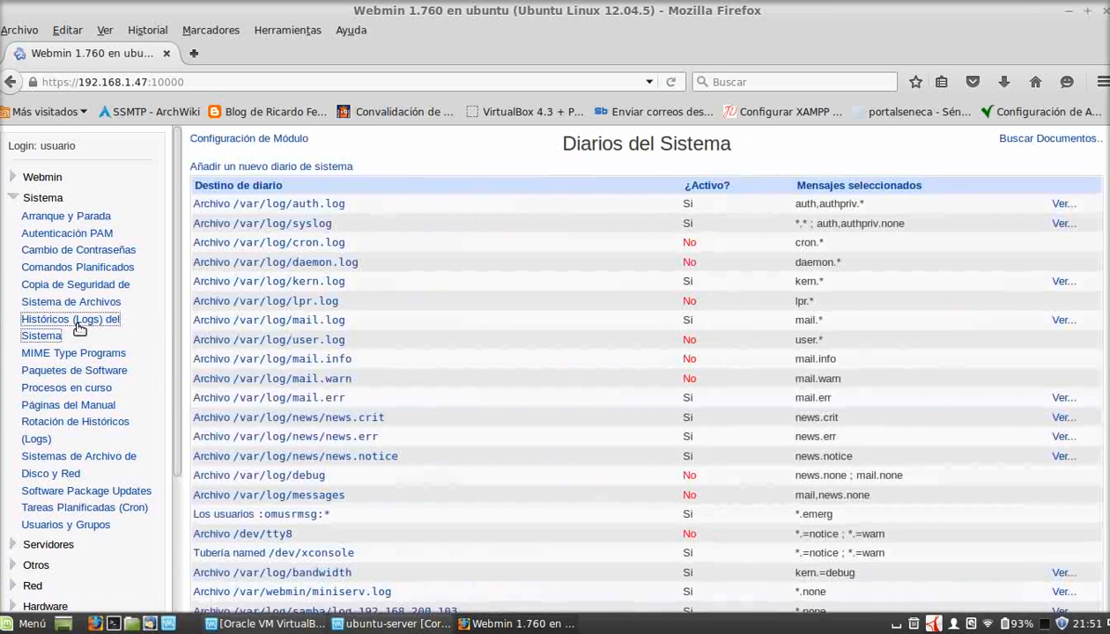
pyautogui.scroll(-3, 637, 367)
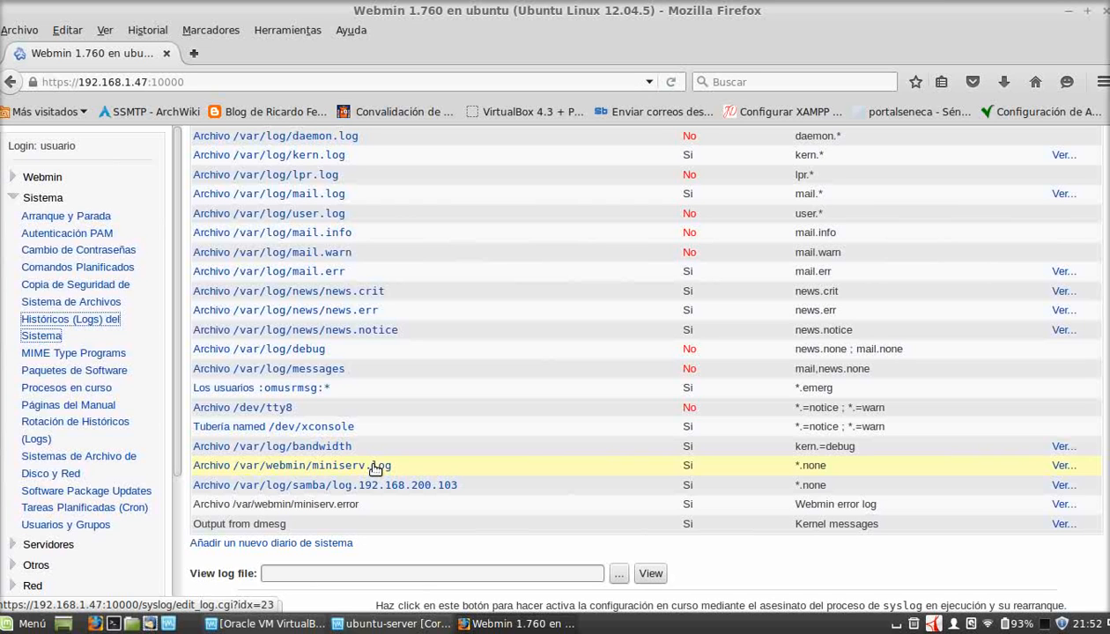
# Open the /var/webmin/miniserv.log entry in Diarios del Sistema and highlight its path
pyautogui.click(323, 469)
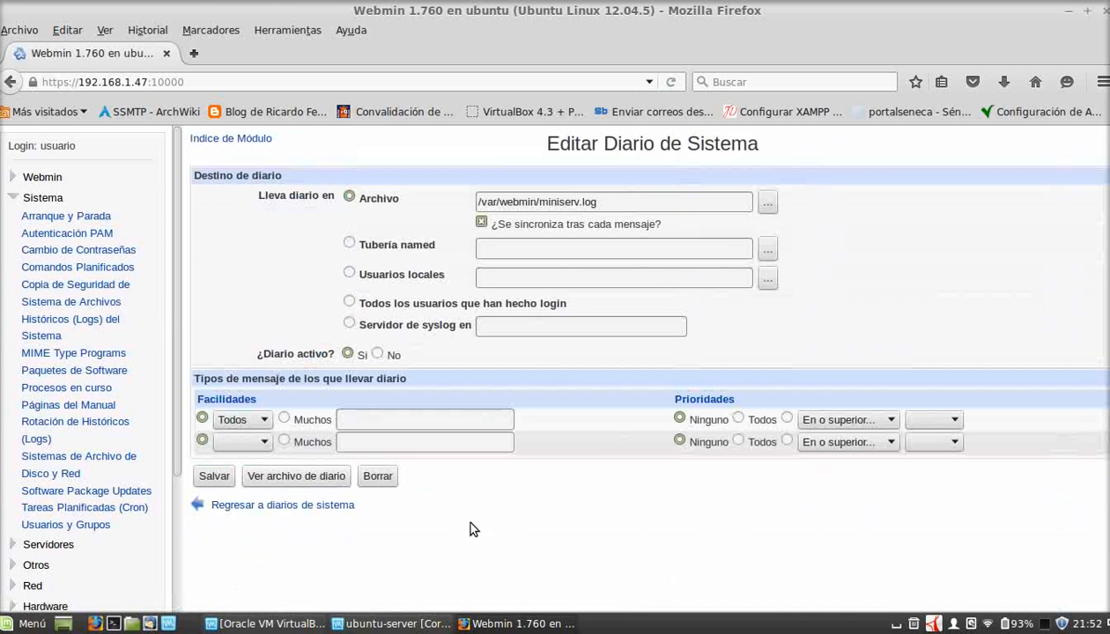
pyautogui.moveTo(599, 202); pyautogui.dragTo(471, 193)
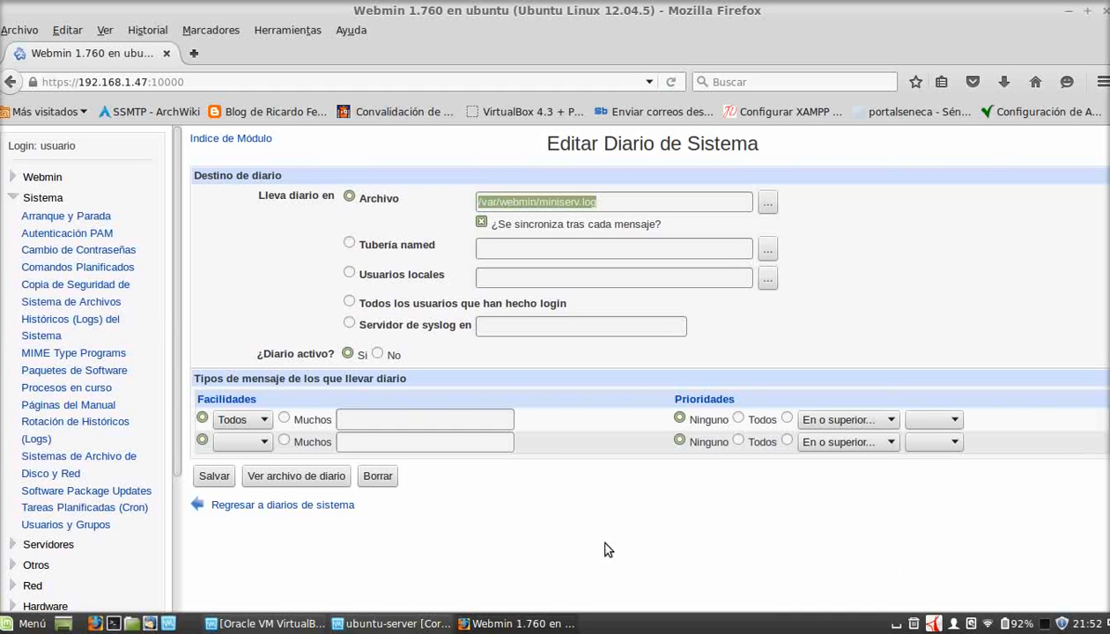
# Display the contents of the miniserv.log file
pyautogui.click(332, 477)
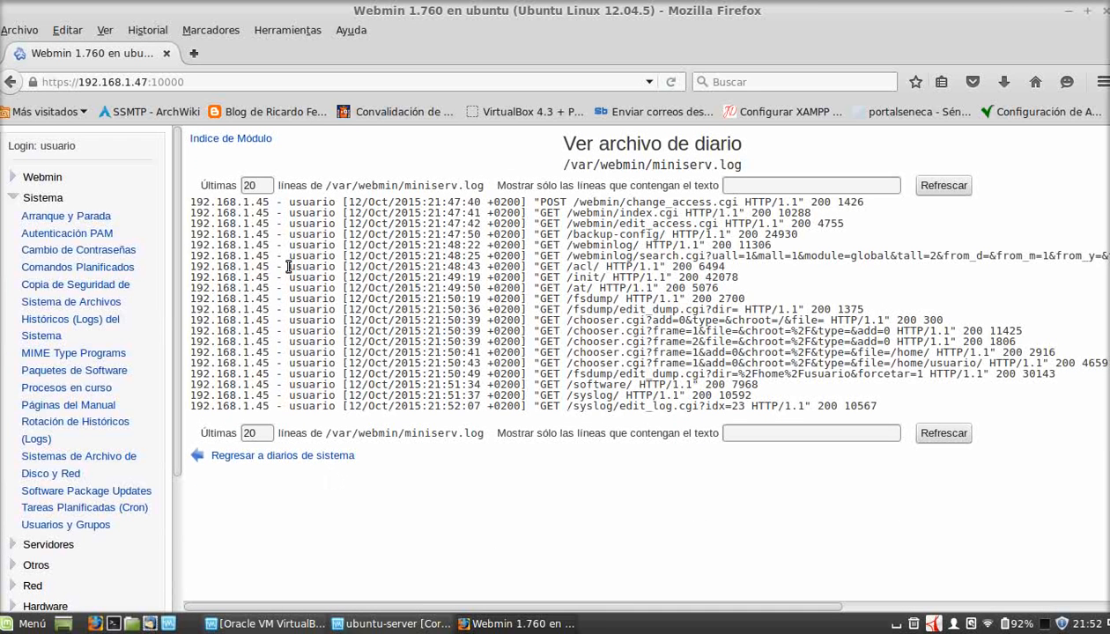
pyautogui.moveTo(219, 219); pyautogui.dragTo(321, 328)
pyautogui.click(320, 328)
# Reload the log to show the last 100 lines and scroll through them
pyautogui.doubleClick(261, 187)
pyautogui.write('100')
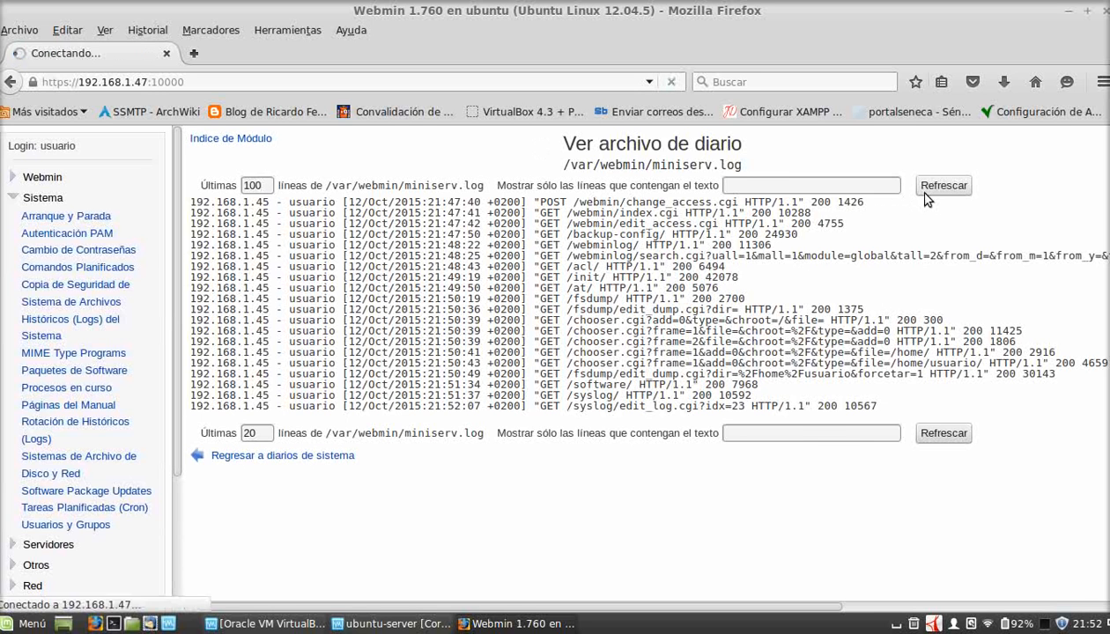
pyautogui.click(925, 193)
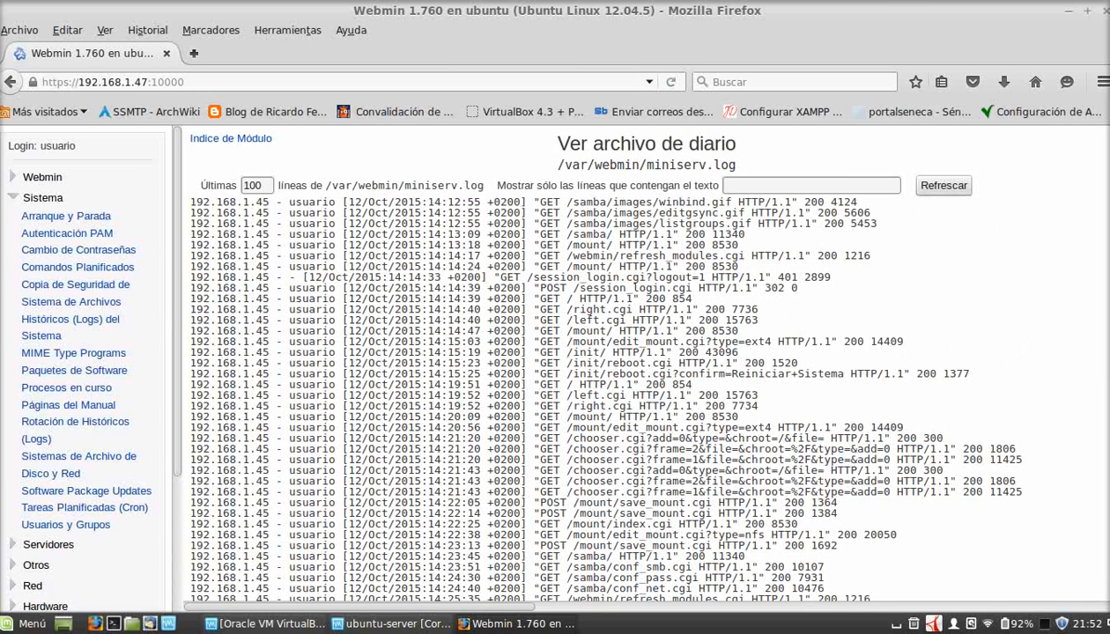
pyautogui.scroll(-10, 641, 361)
pyautogui.scroll(5, 641, 362)
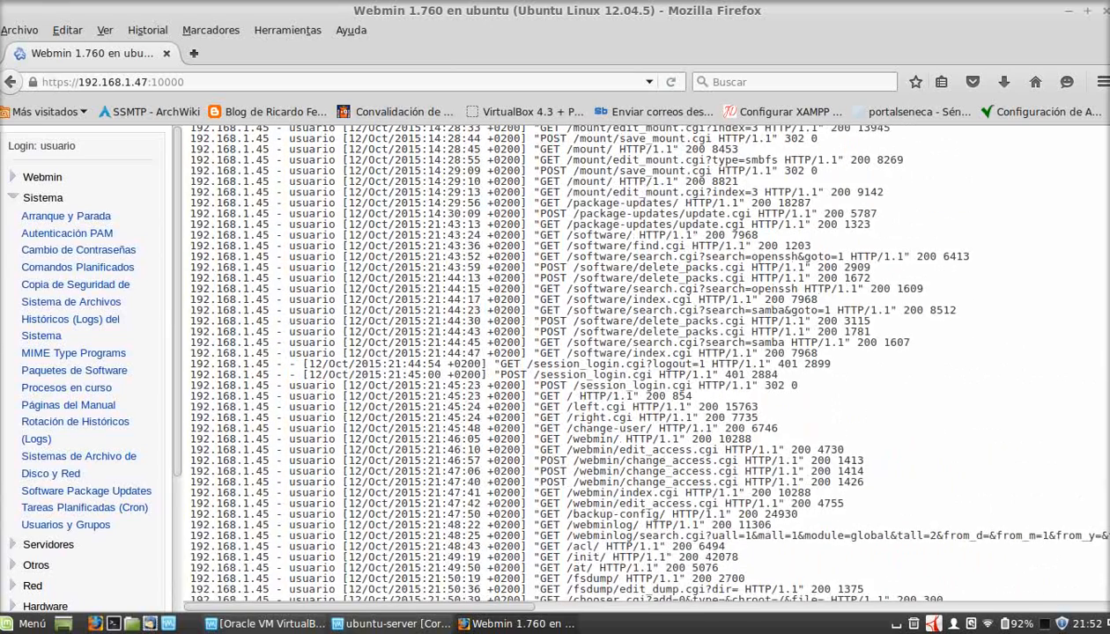
pyautogui.scroll(-5, 640, 362)
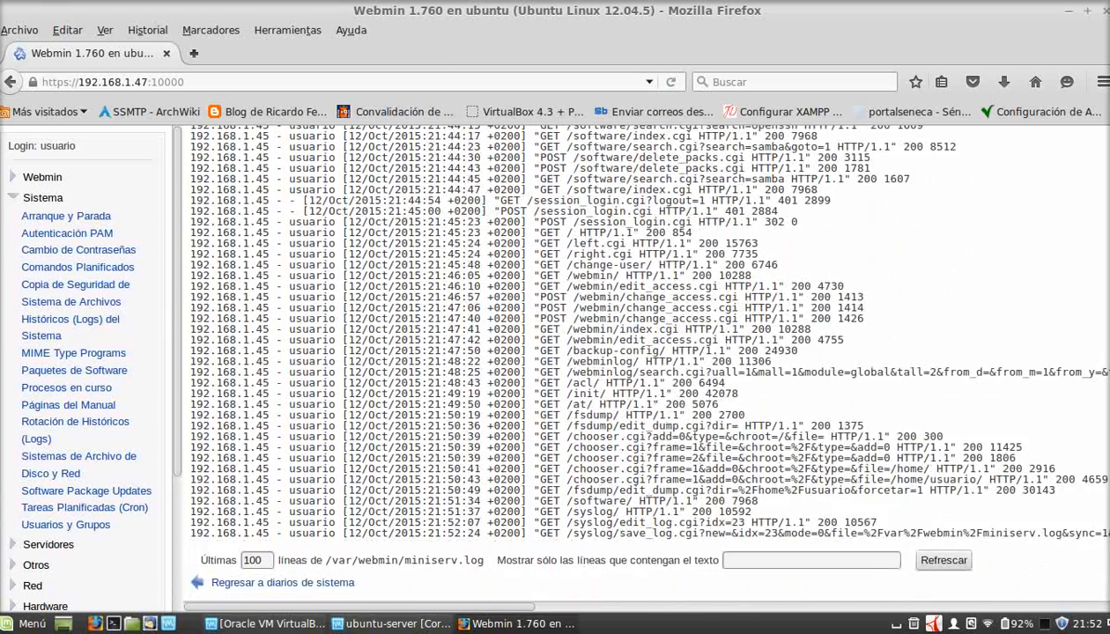
pyautogui.scroll(10, 640, 361)
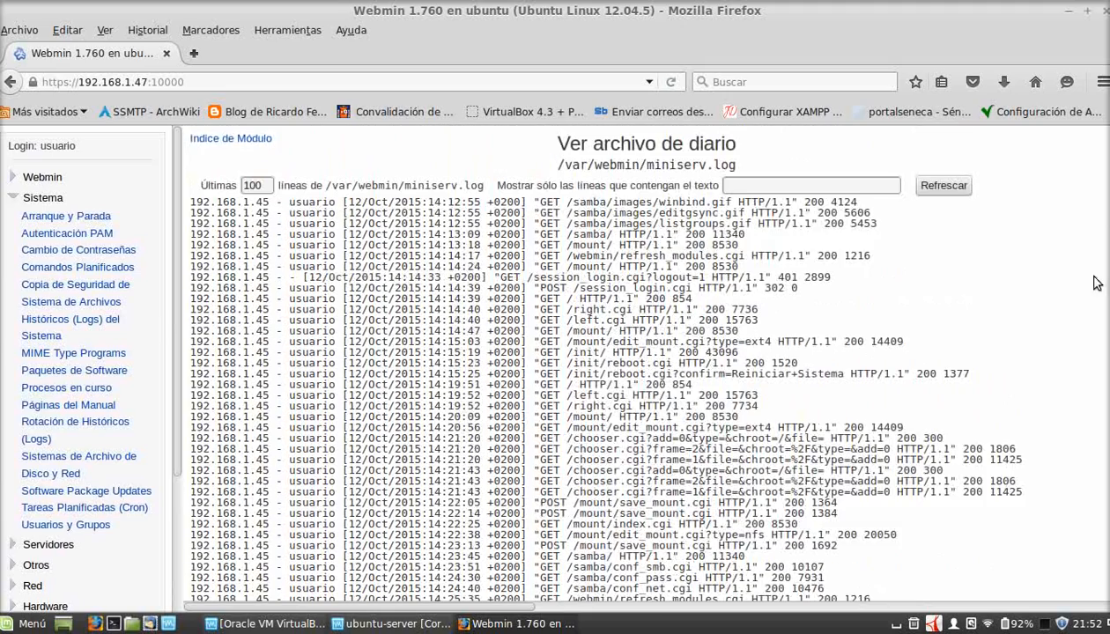
pyautogui.scroll(-10, 1082, 275)
pyautogui.scroll(10, 1077, 458)
# Go to the Paquetes de Software page and look over its install options
pyautogui.click(79, 370)
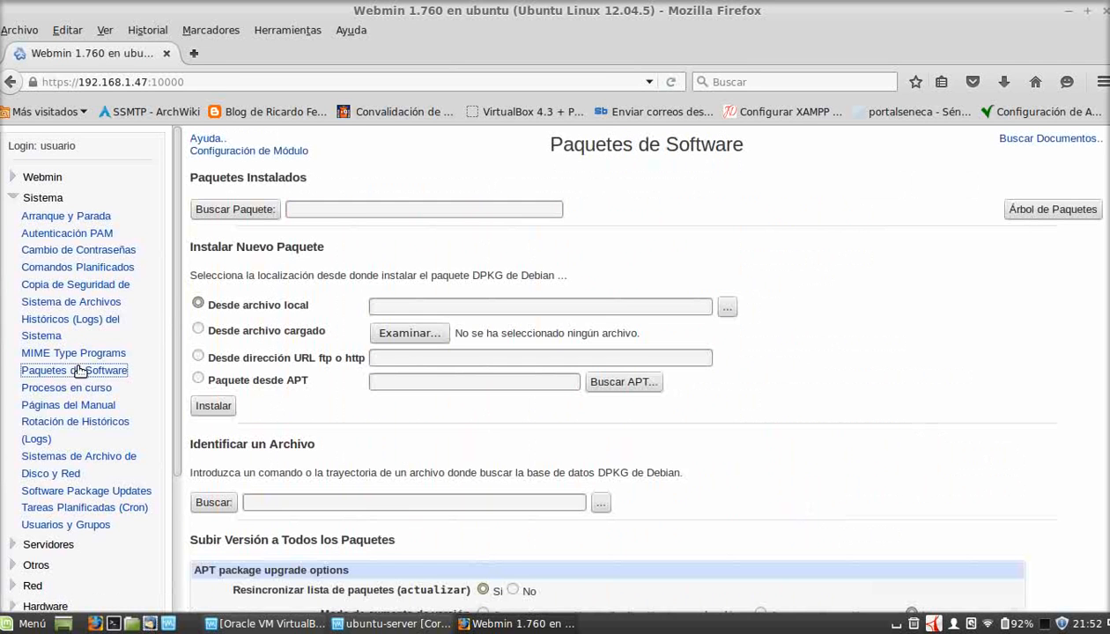
pyautogui.scroll(-2, 617, 370)
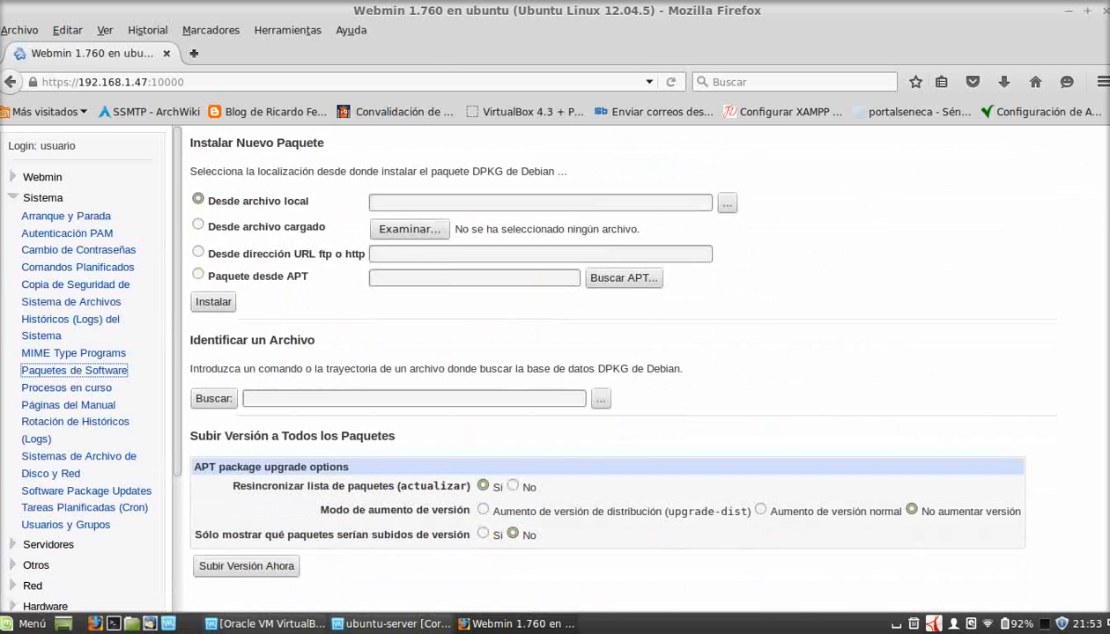
pyautogui.scroll(1, 938, 317)
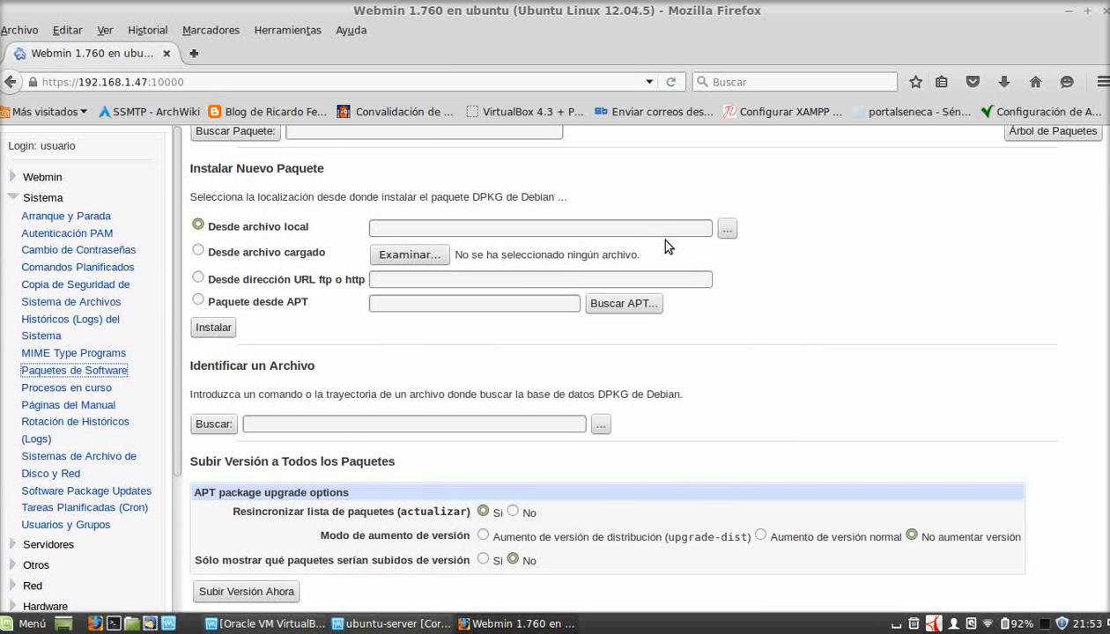
pyautogui.scroll(2, 743, 265)
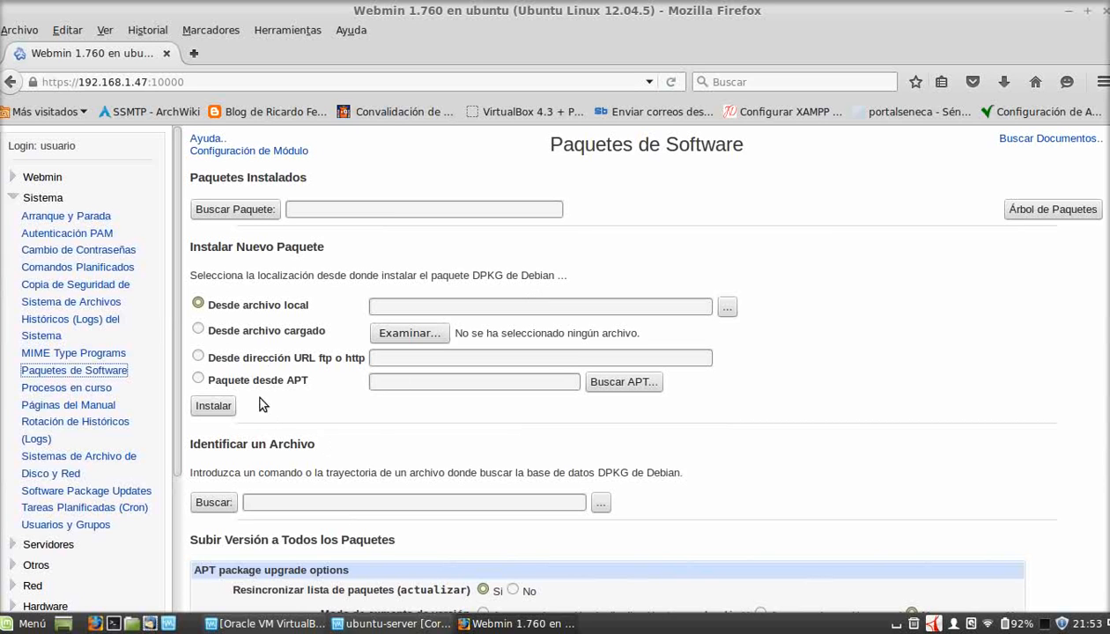
pyautogui.moveTo(291, 358); pyautogui.dragTo(349, 372)
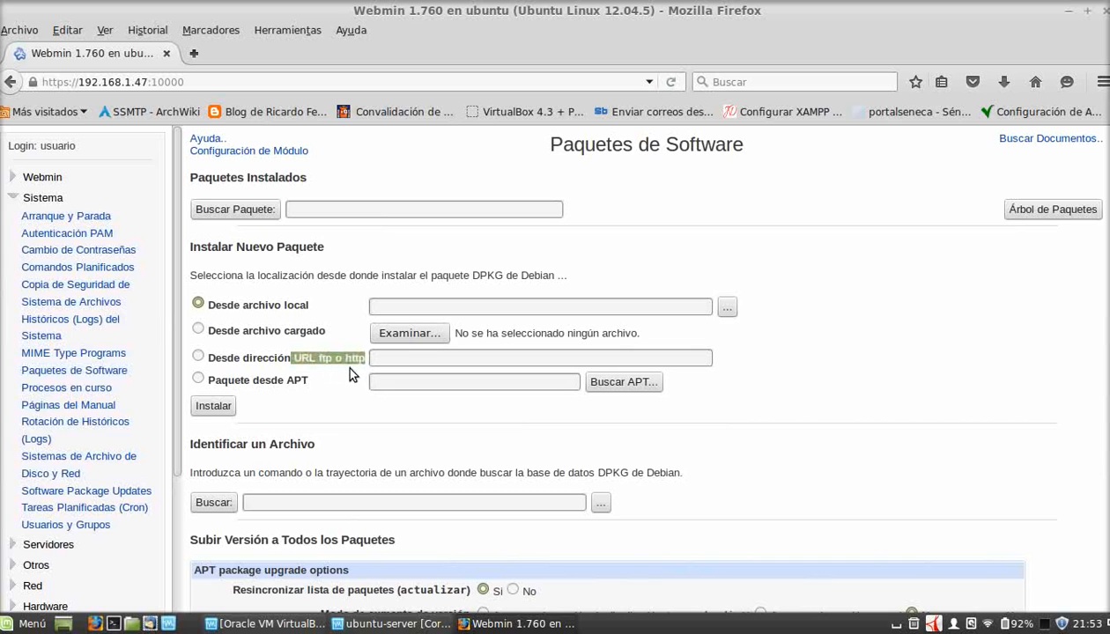
pyautogui.click(349, 374)
# Search installed packages for openssh, finding no match, and return to the overview
pyautogui.click(324, 209)
pyautogui.write('ope')
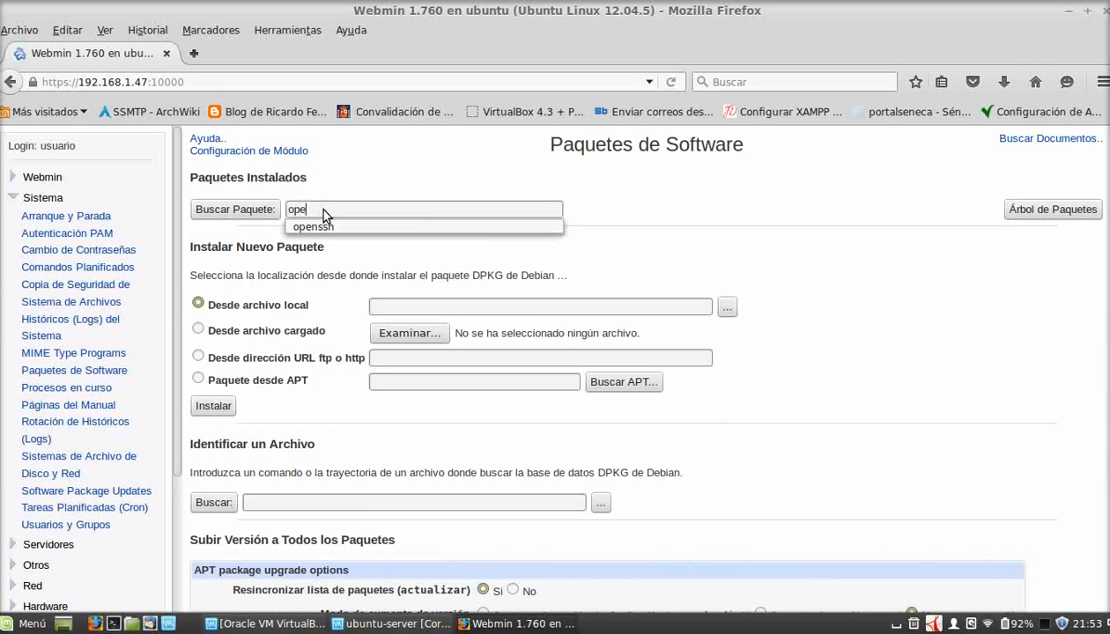
pyautogui.press('Down')
pyautogui.press('Return')
pyautogui.click(226, 205)
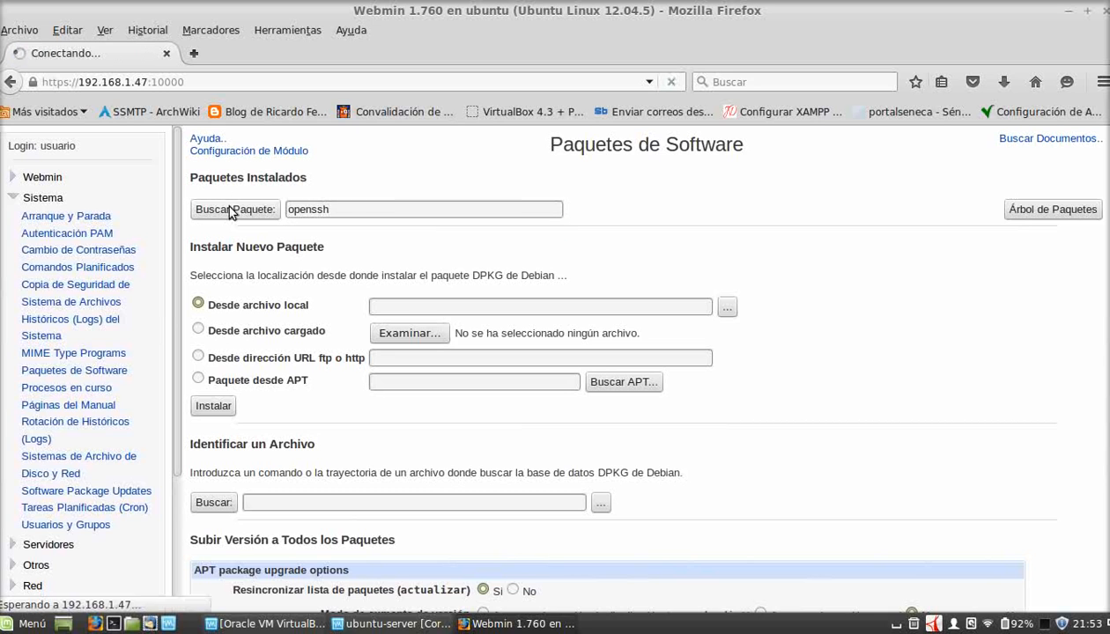
pyautogui.click(261, 198)
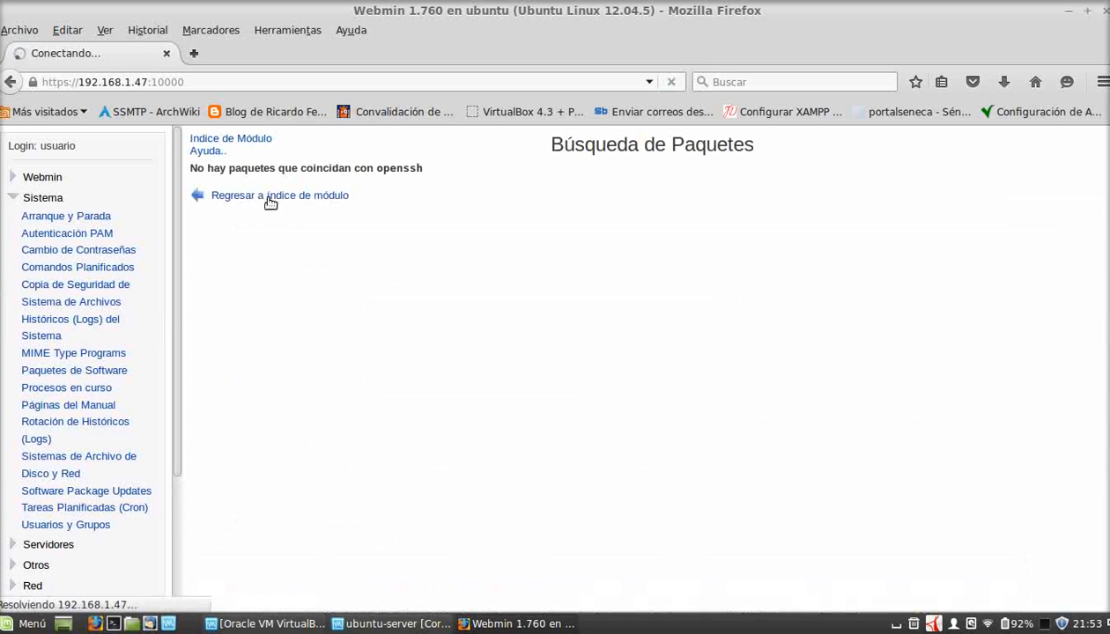
# Choose Paquete desde APT, enter openssh-server and start its installation
pyautogui.click(199, 381)
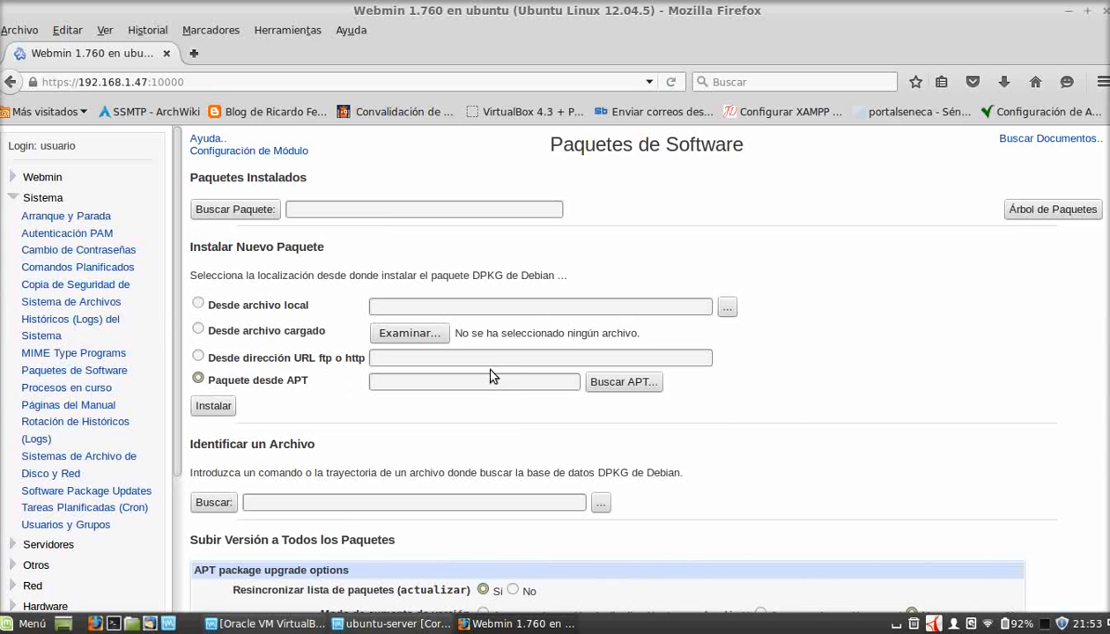
pyautogui.write('open')
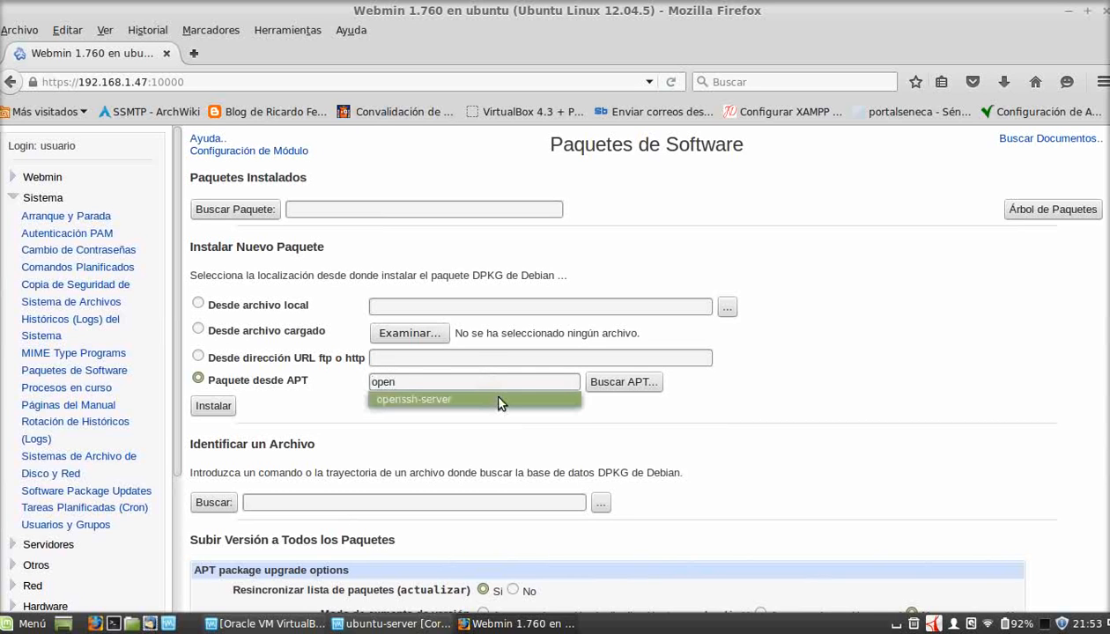
pyautogui.click(499, 400)
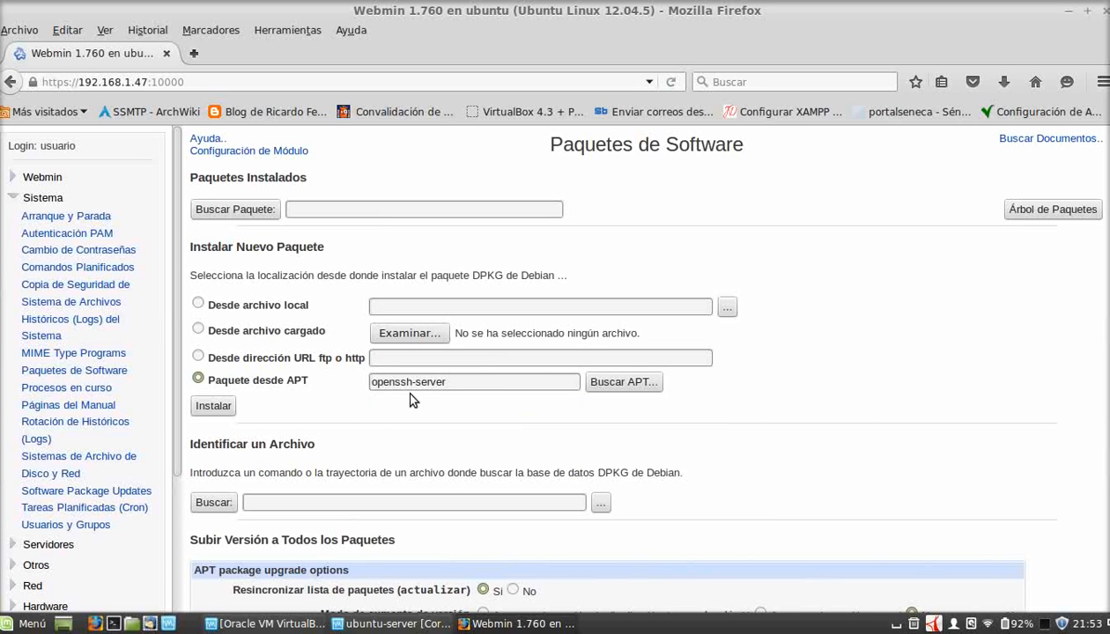
pyautogui.moveTo(458, 384); pyautogui.dragTo(344, 370)
pyautogui.click(349, 369)
pyautogui.click(226, 407)
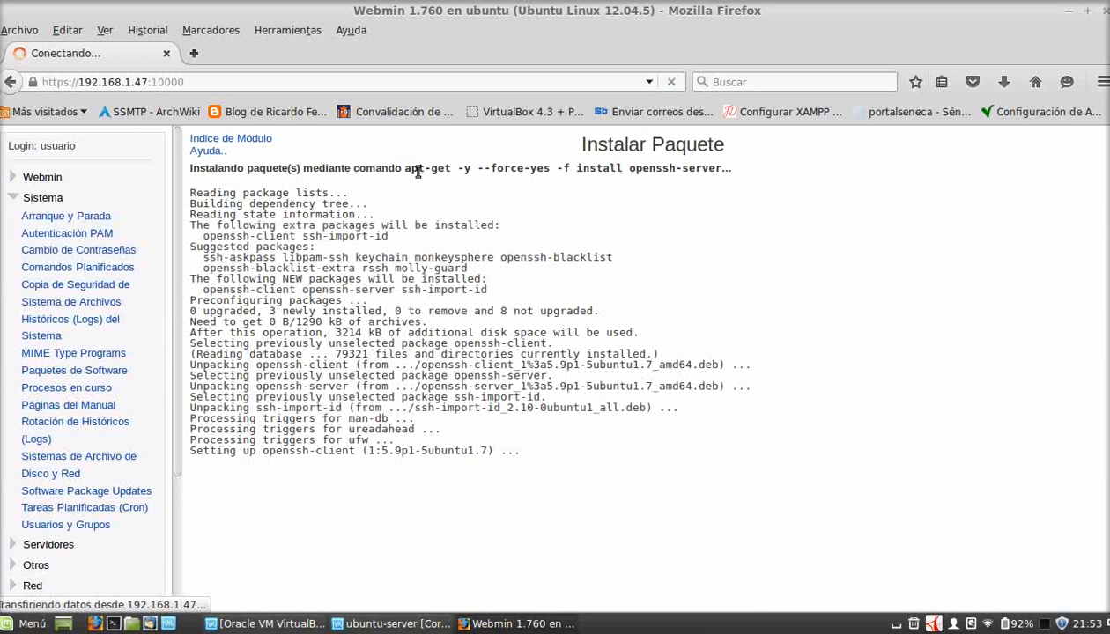
# Review apt-get output confirming openssh-server, openssh-client and ssh-import-id installed, then return to the overview
pyautogui.moveTo(404, 173); pyautogui.dragTo(749, 167)
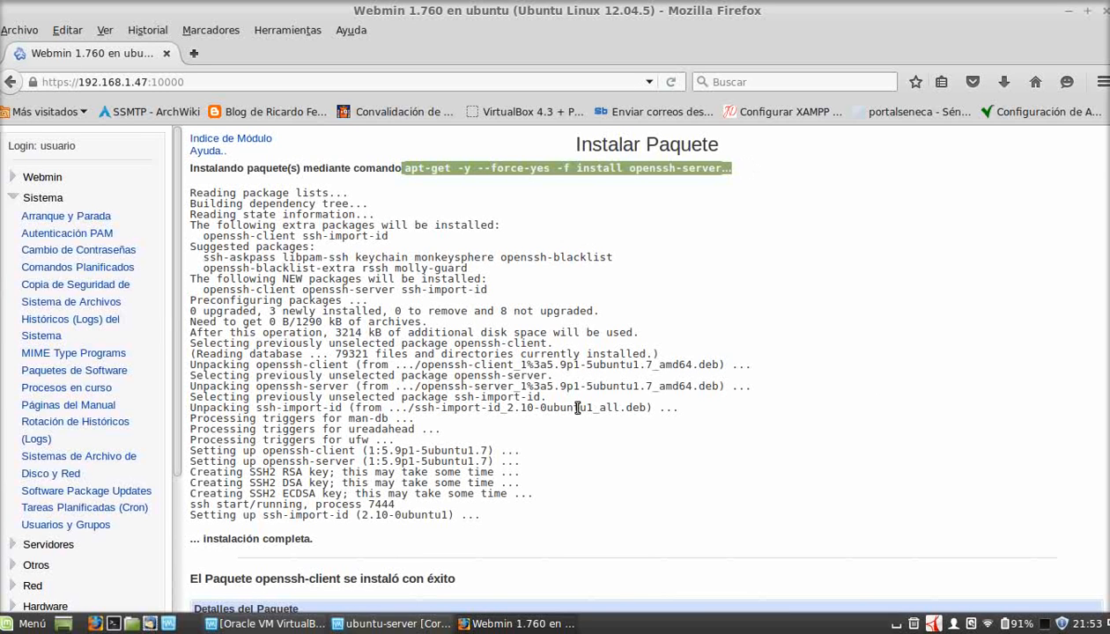
pyautogui.click(732, 304)
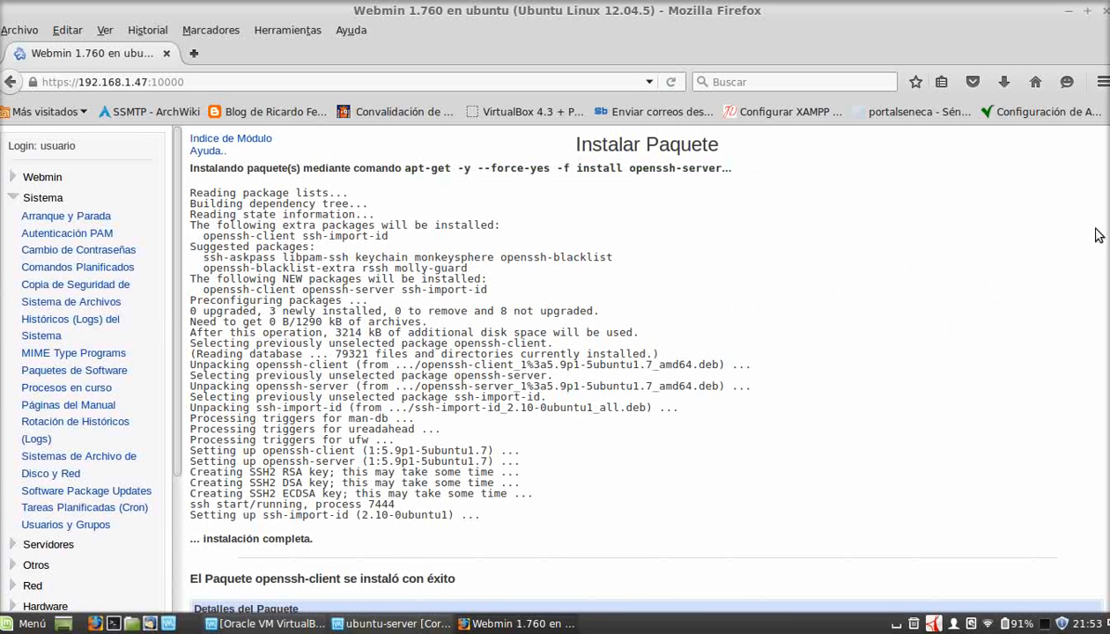
pyautogui.scroll(-2, 637, 367)
pyautogui.scroll(2, 637, 367)
pyautogui.scroll(-8, 1108, 346)
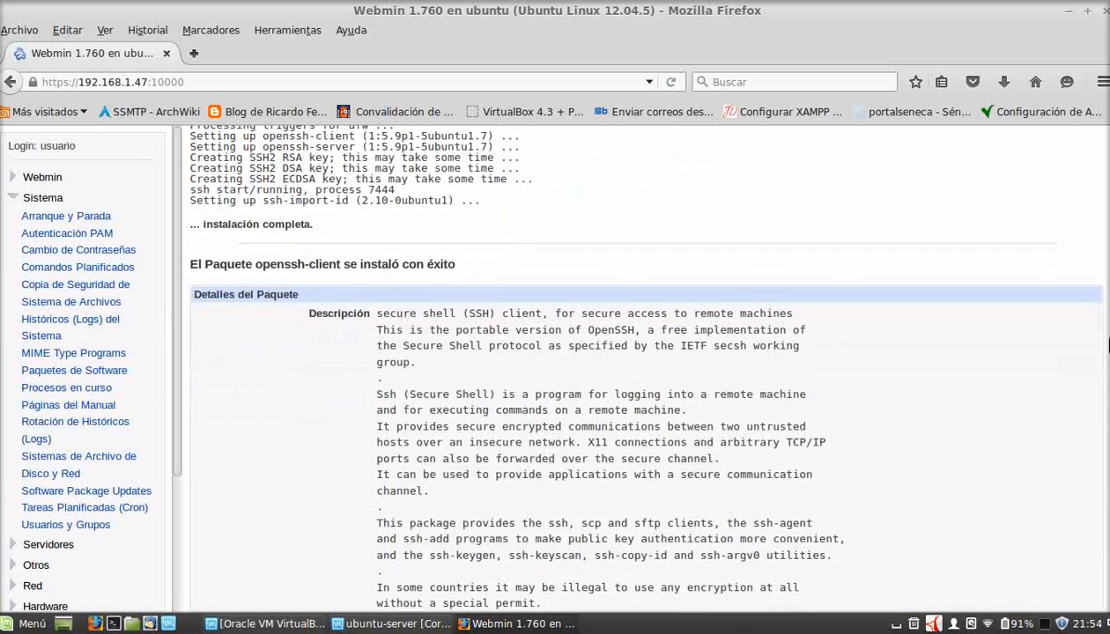
pyautogui.scroll(-15, 1108, 346)
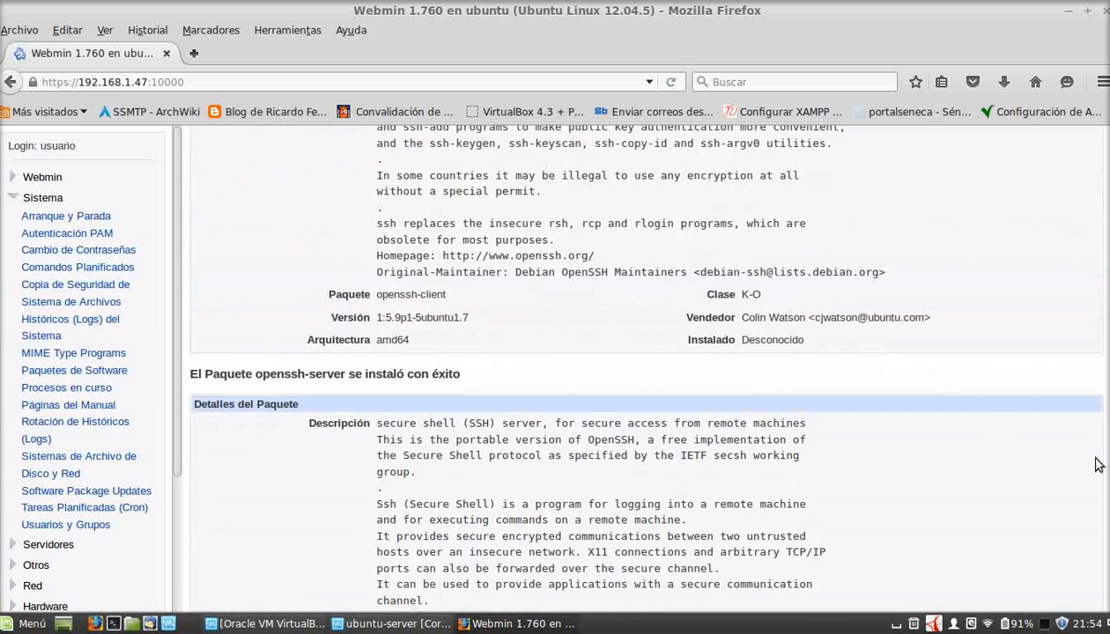
pyautogui.scroll(-2, 1068, 600)
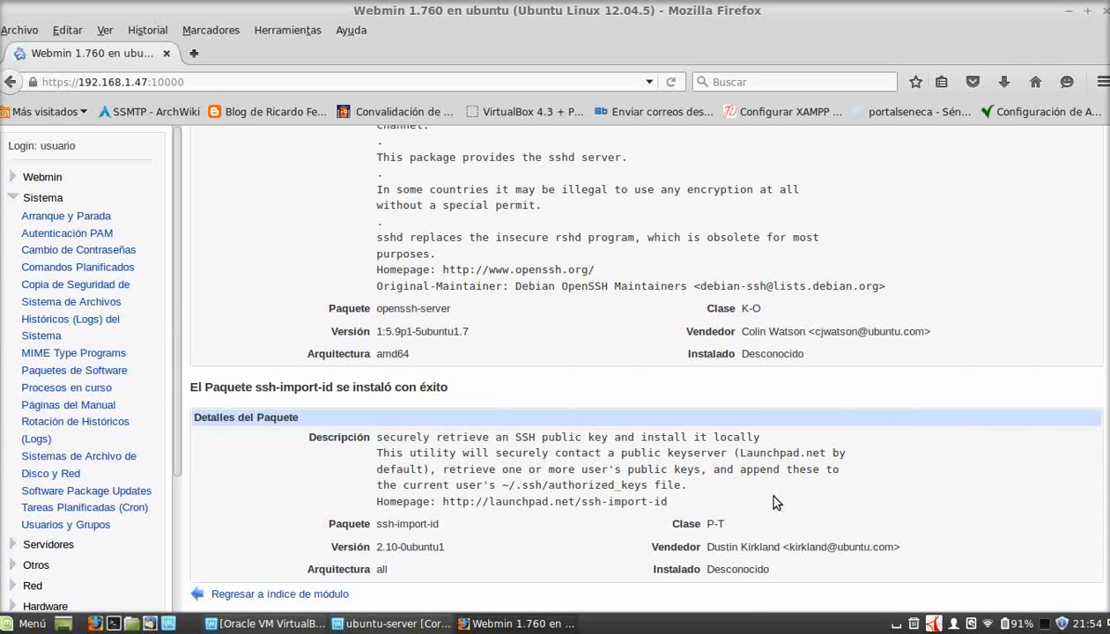
pyautogui.moveTo(309, 437); pyautogui.dragTo(323, 437)
pyautogui.click(419, 456)
pyautogui.tripleClick(885, 539)
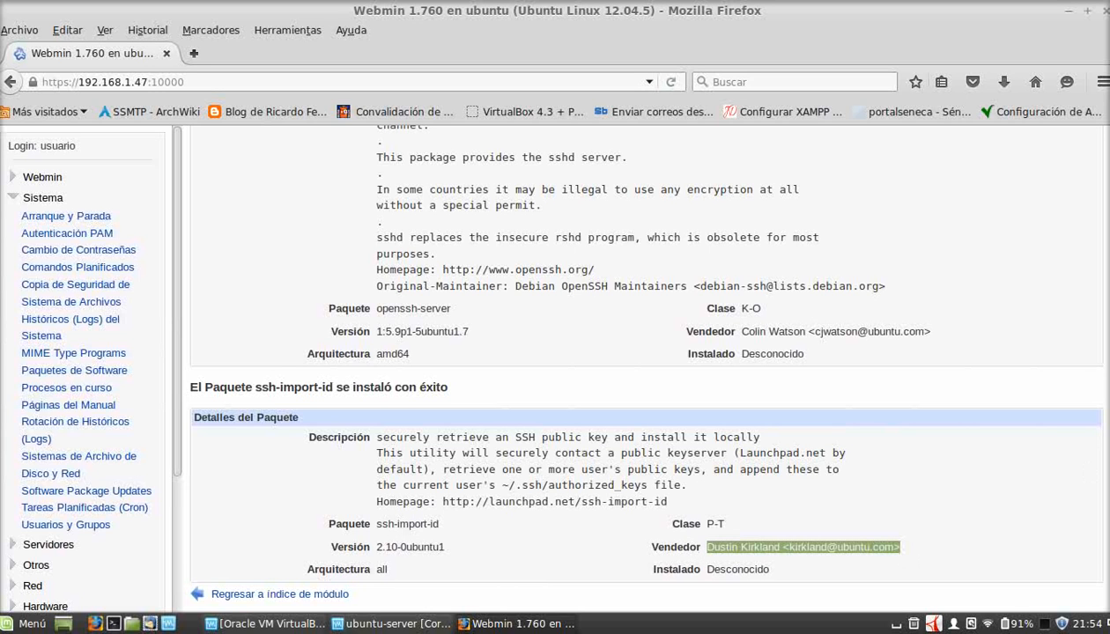
pyautogui.click(298, 595)
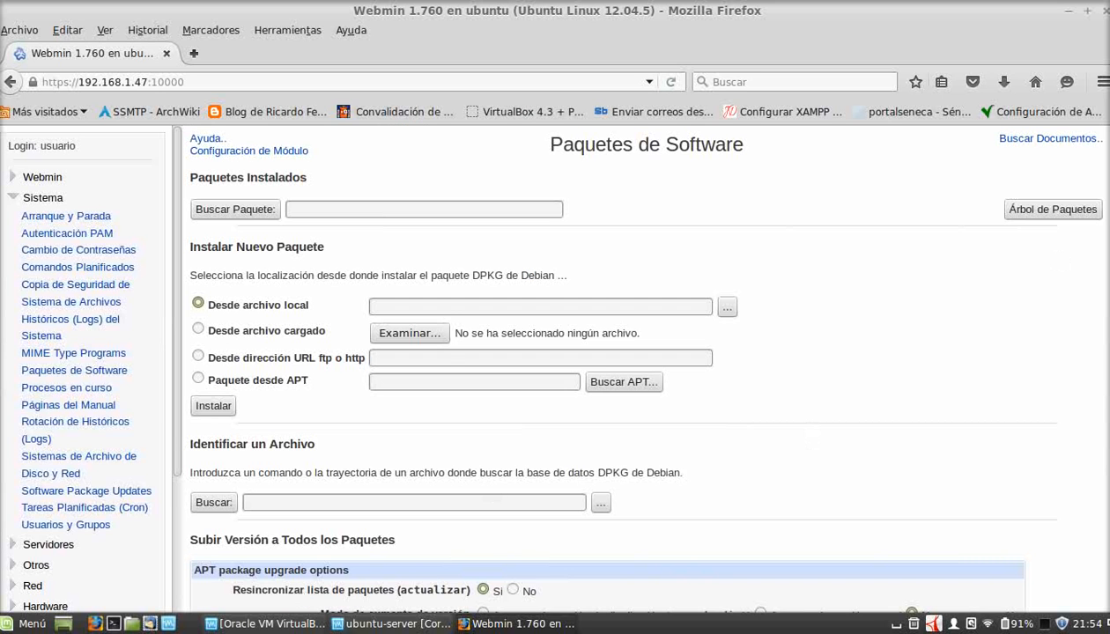
pyautogui.click(1054, 209)
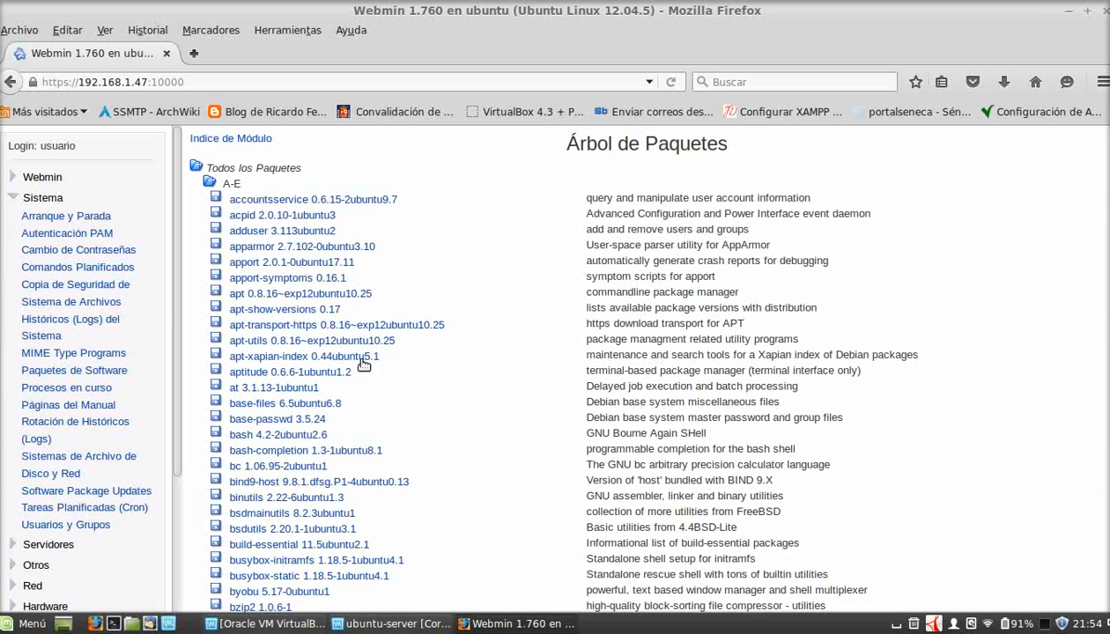
pyautogui.click(196, 141)
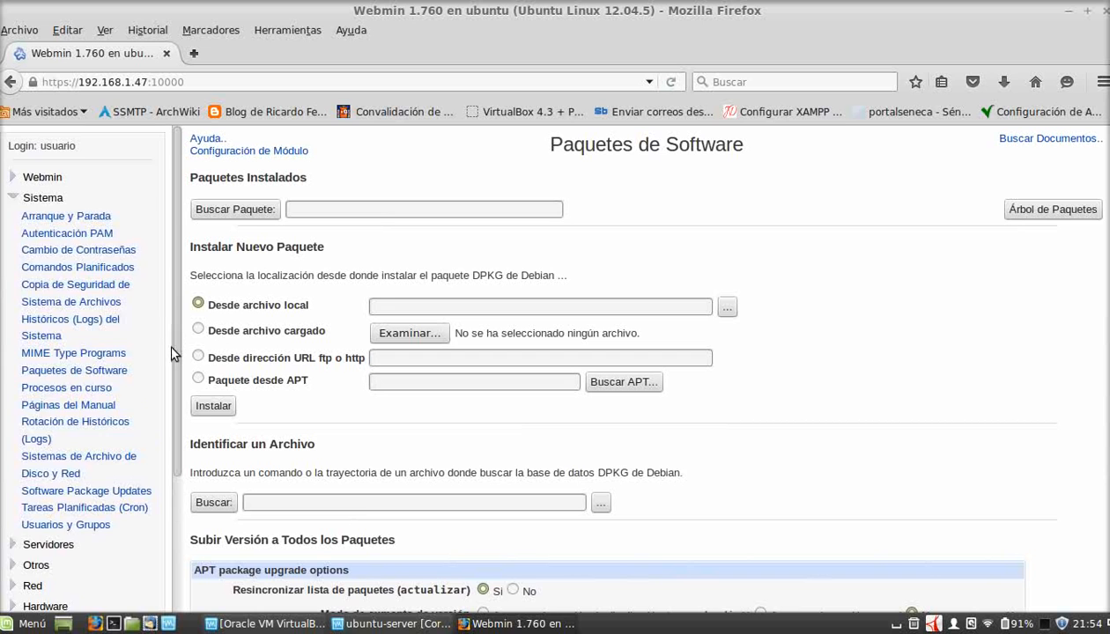
pyautogui.scroll(-3, 170, 331)
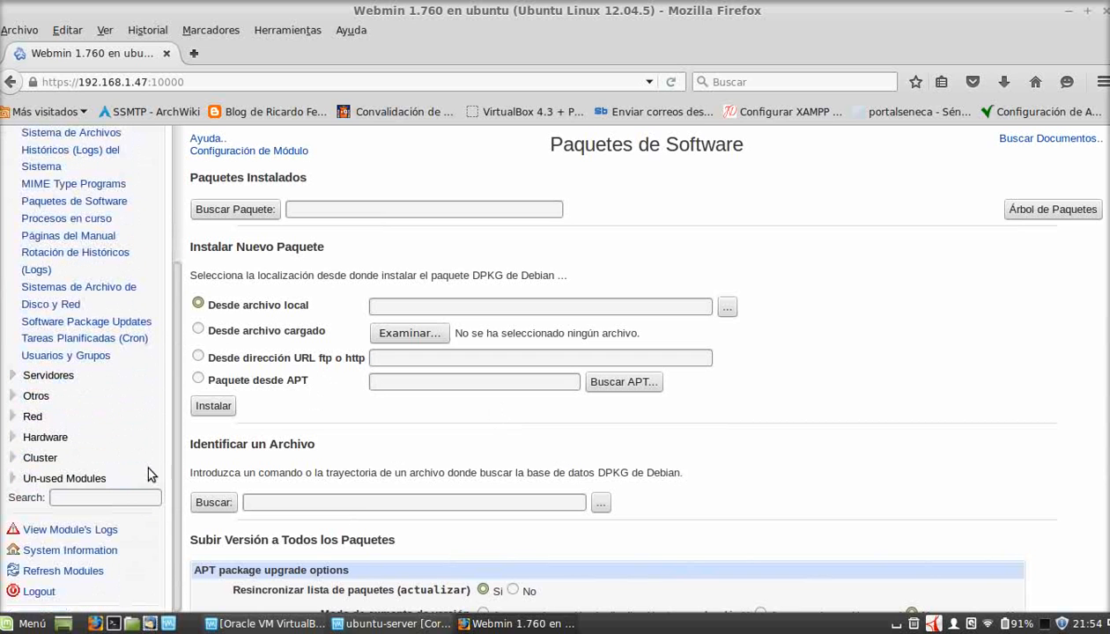
# Refresh modules, detecting 55 installed and 54 not installed, then expand Servidores
pyautogui.click(66, 574)
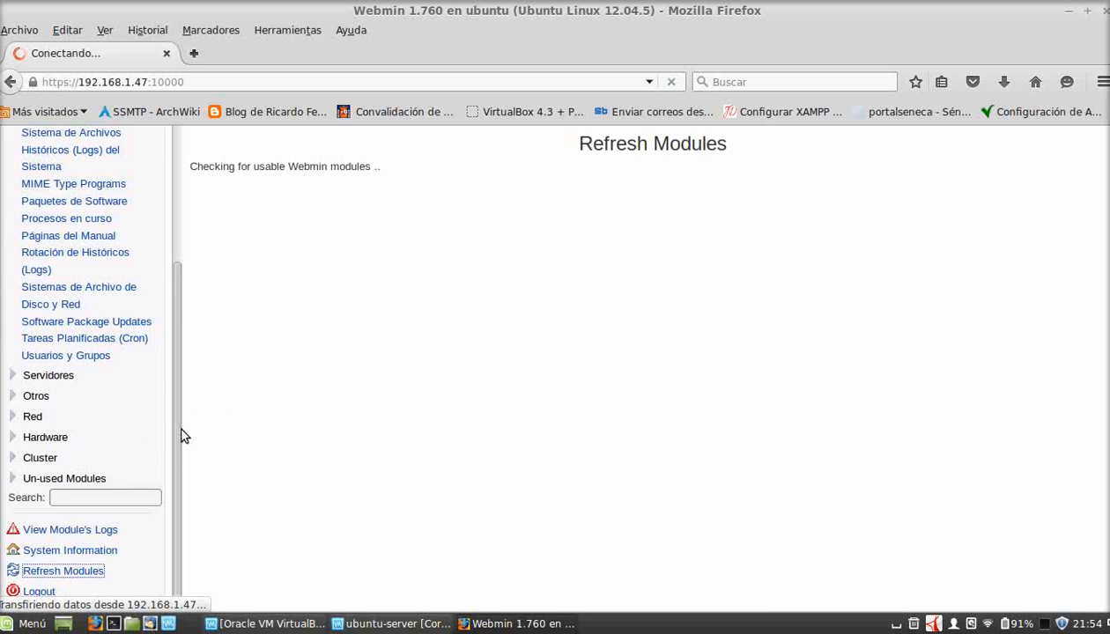
pyautogui.moveTo(181, 434)
pyautogui.mouseDown()
pyautogui.moveTo(184, 387)
pyautogui.moveTo(177, 423)
pyautogui.mouseUp()
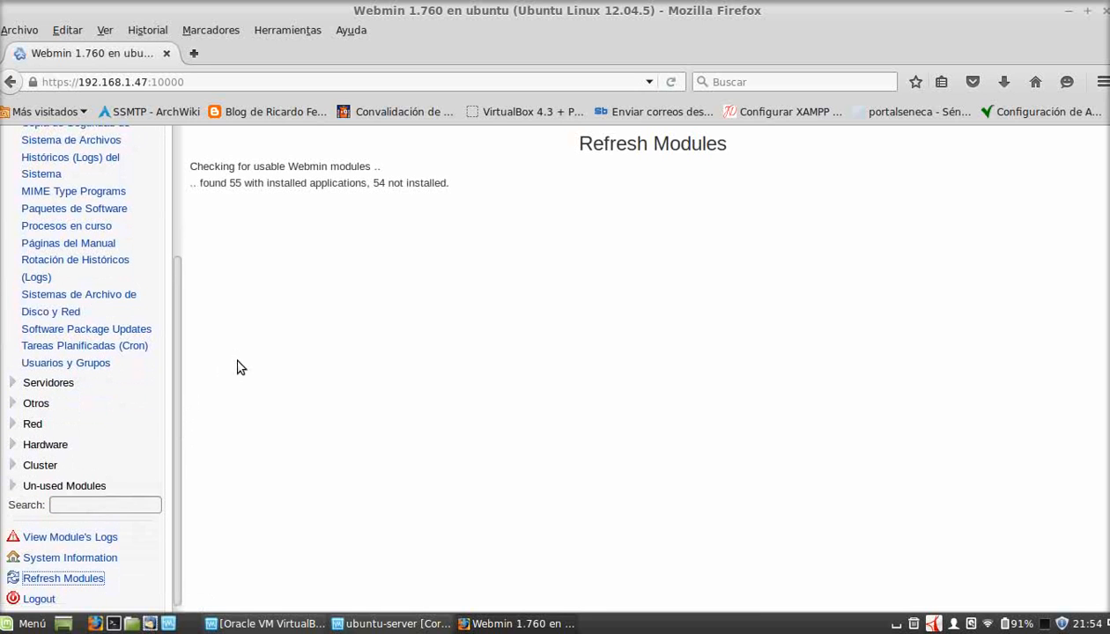
pyautogui.click(14, 383)
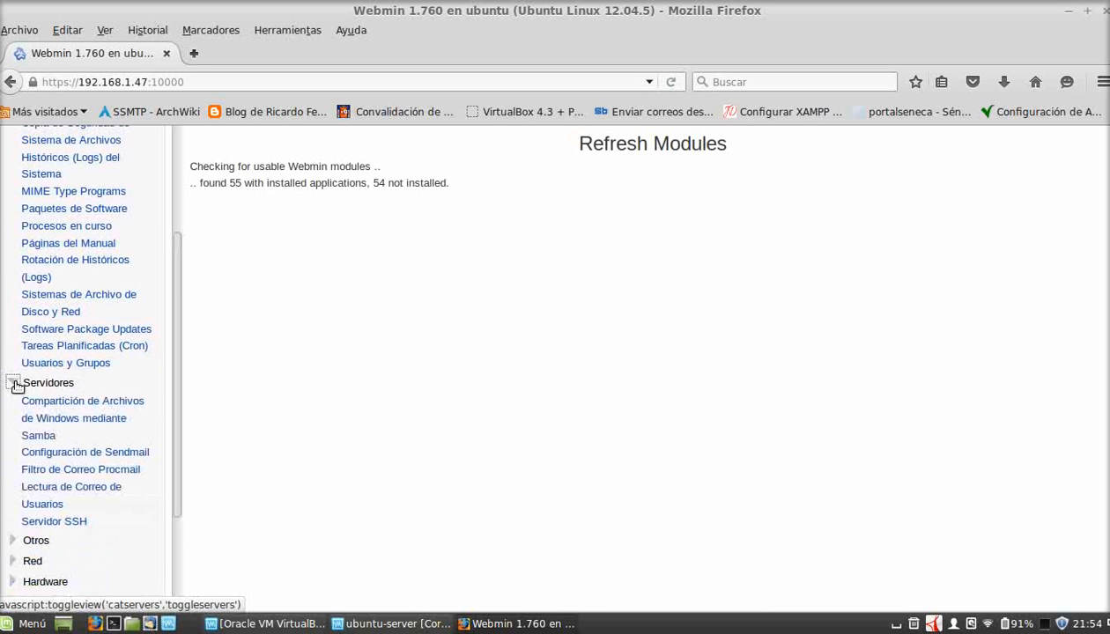
# Look over the Servidor SSH module's OpenSSH 5.9 options, then switch to running processes
pyautogui.click(55, 522)
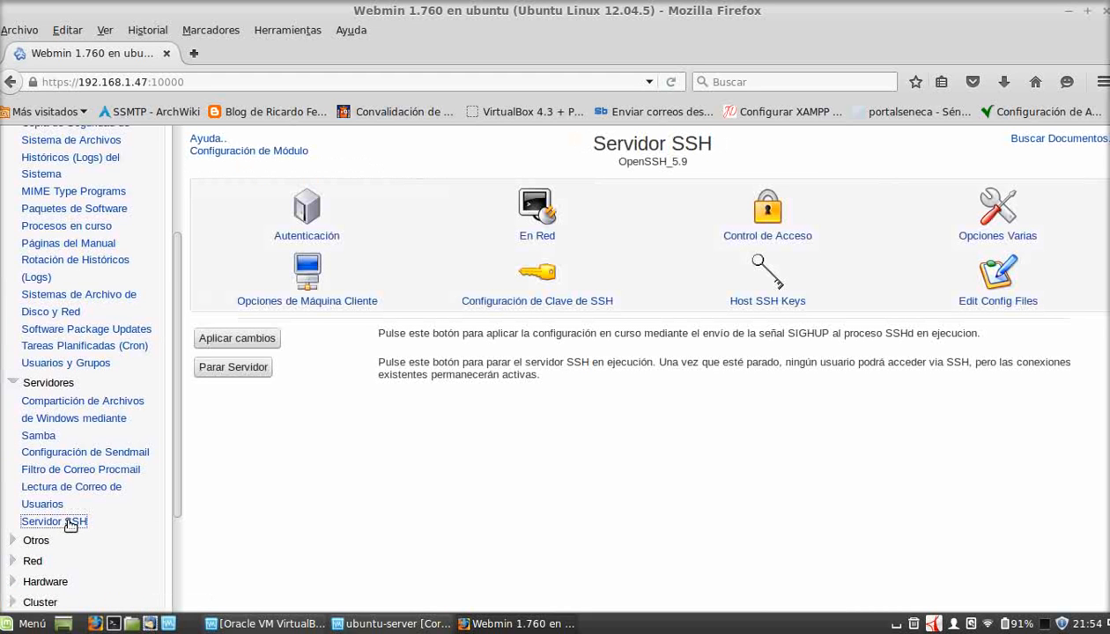
pyautogui.moveTo(172, 478); pyautogui.dragTo(177, 369)
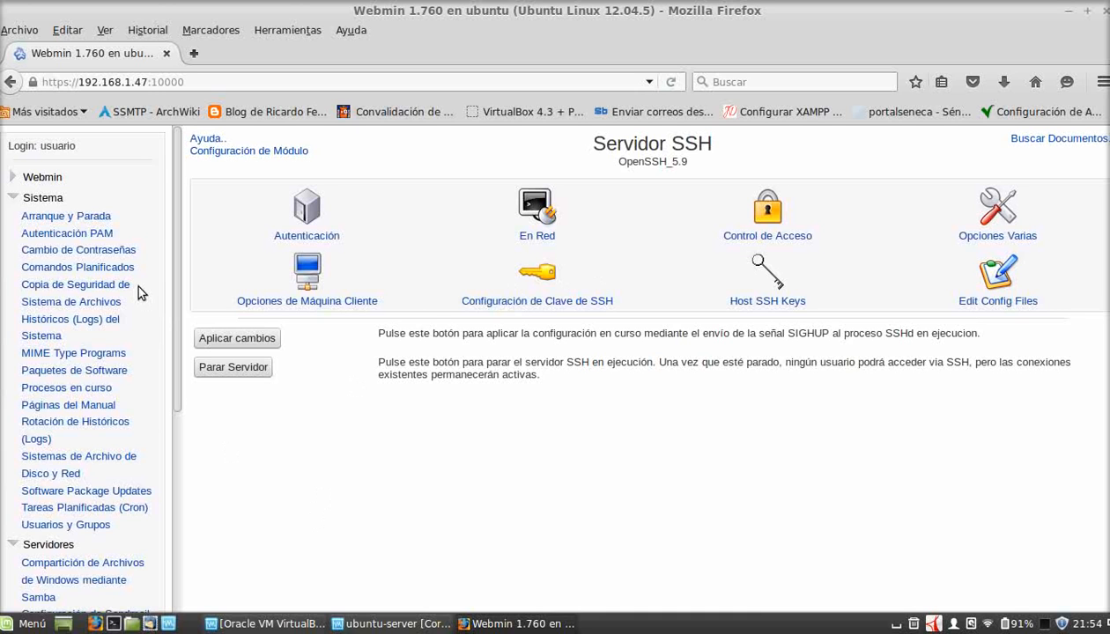
pyautogui.click(95, 390)
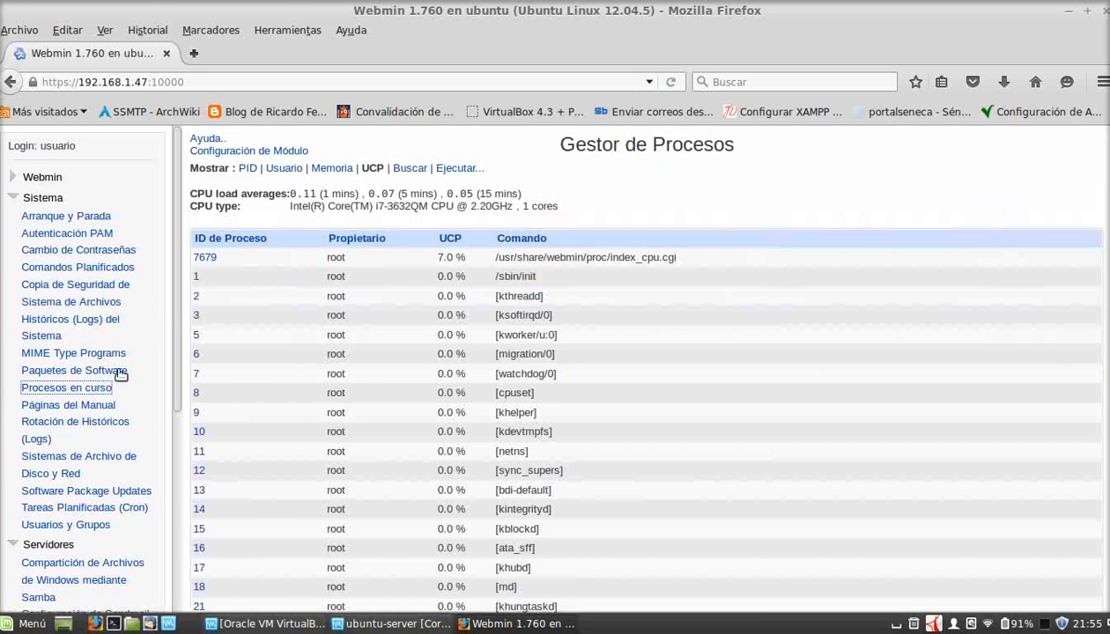
# Scroll the Procesos en curso list and open sendmail process 1117
pyautogui.scroll(-4, 1077, 201)
pyautogui.scroll(-6, 637, 365)
pyautogui.scroll(-10, 1093, 495)
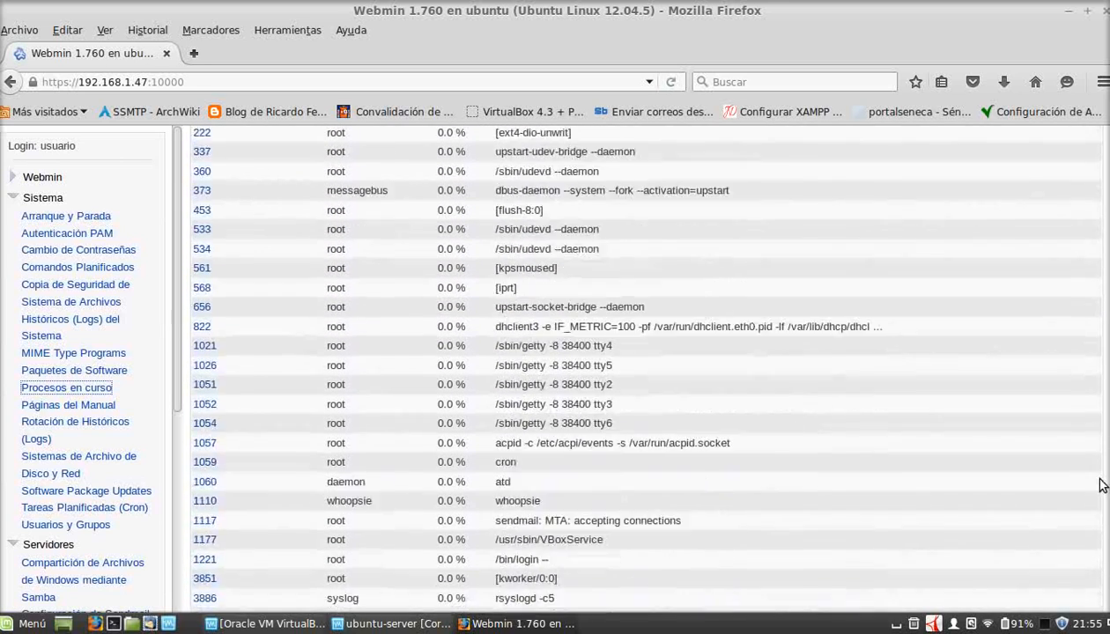
pyautogui.scroll(8, 1093, 561)
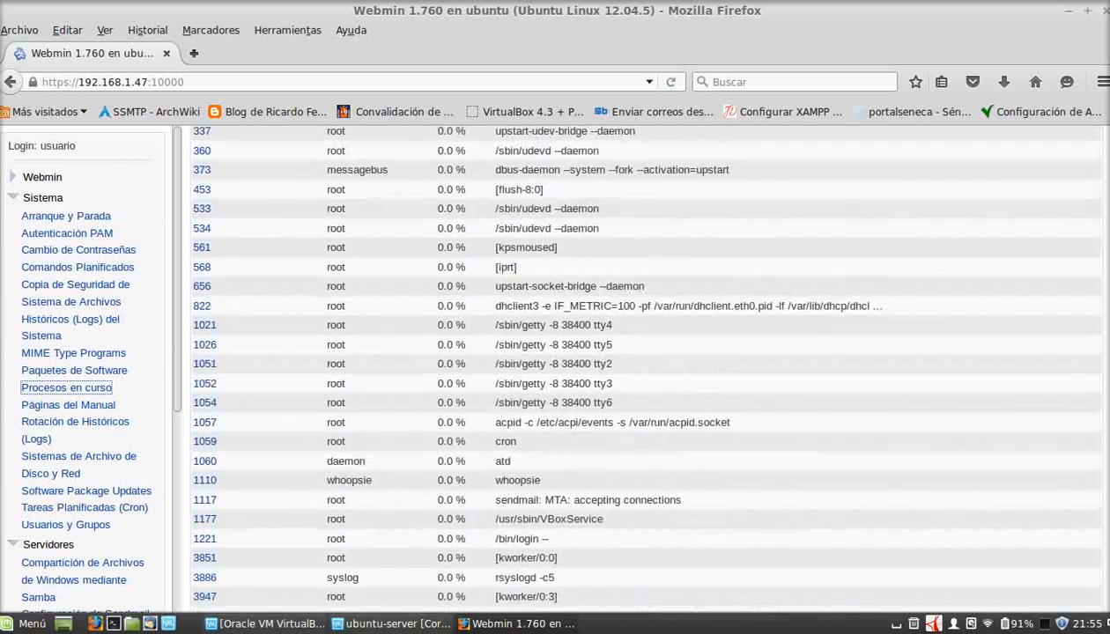
pyautogui.scroll(-5, 1099, 491)
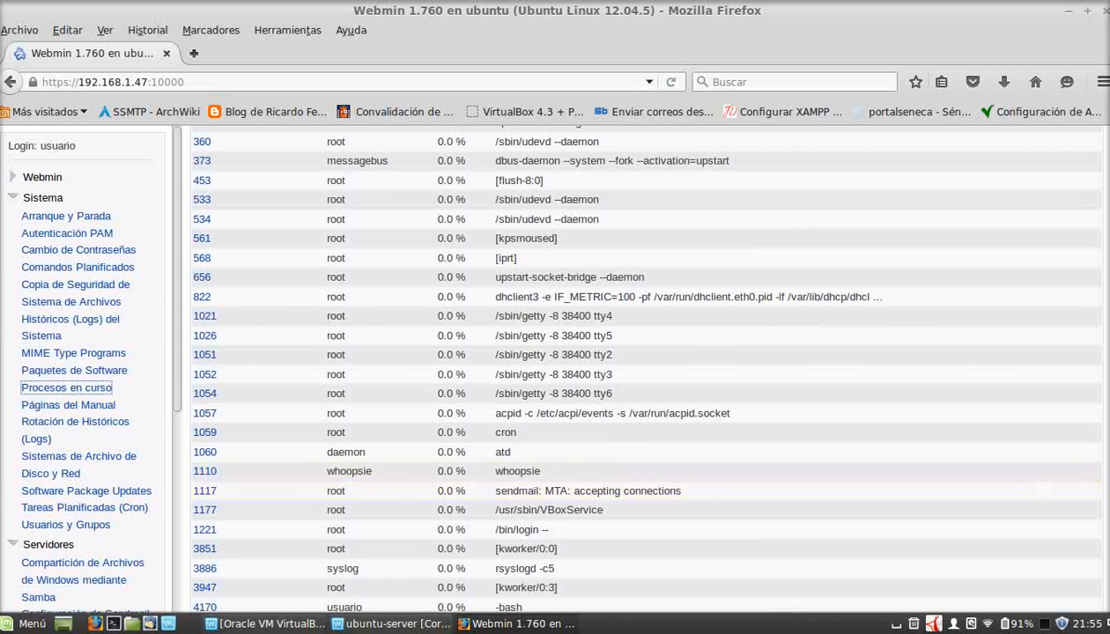
pyautogui.scroll(-3, 1058, 467)
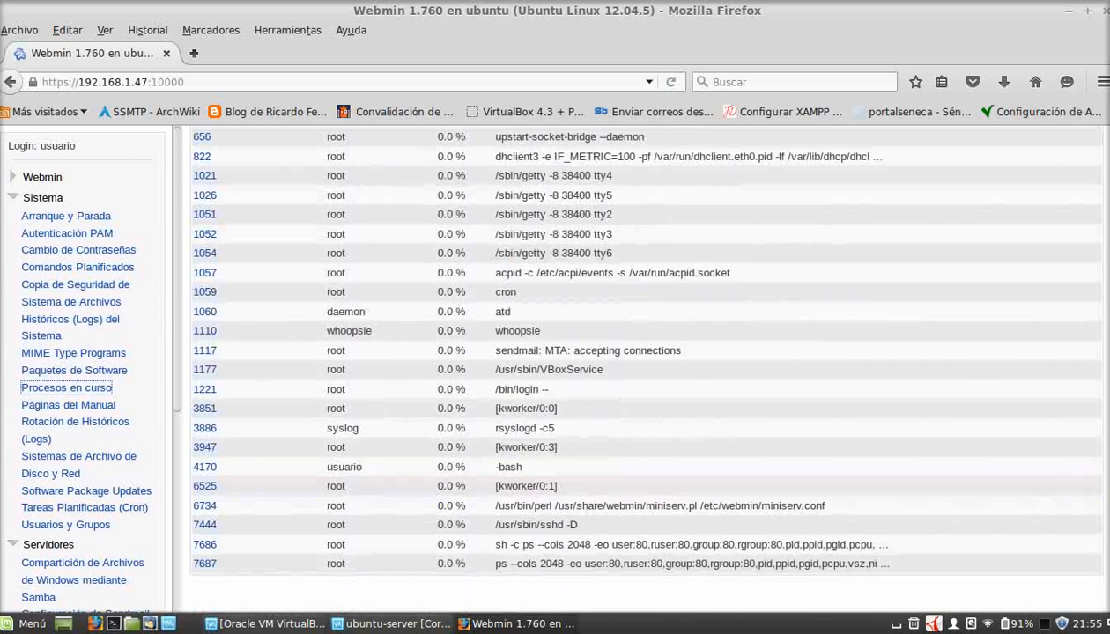
pyautogui.click(204, 352)
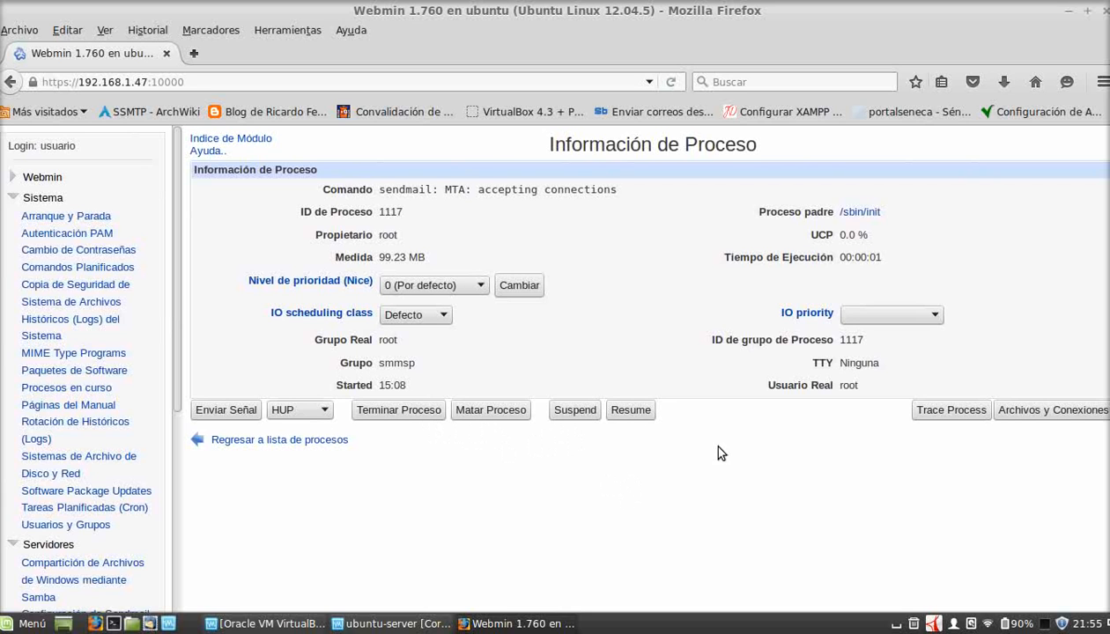
# Trace all system calls of sendmail and dismiss the missing plugin notice
pyautogui.click(954, 416)
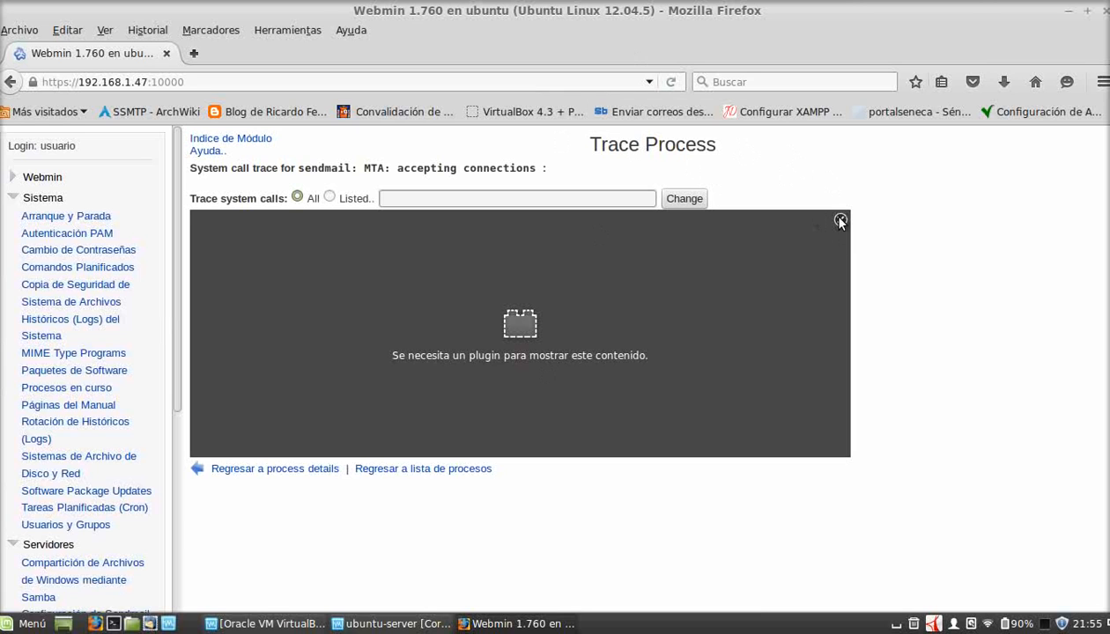
pyautogui.click(685, 199)
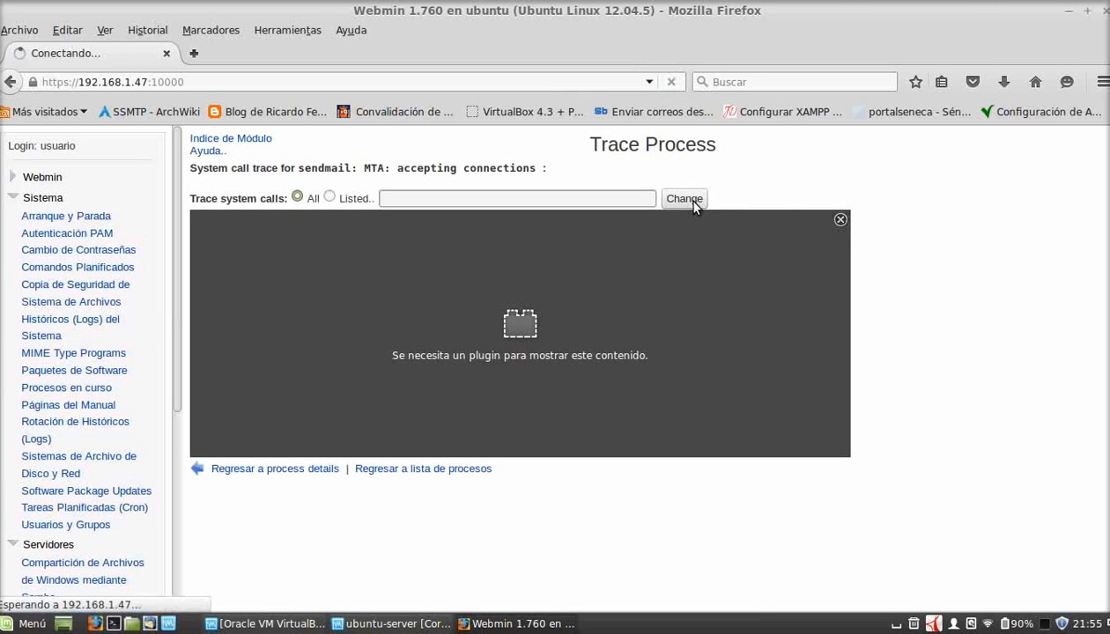
pyautogui.click(840, 220)
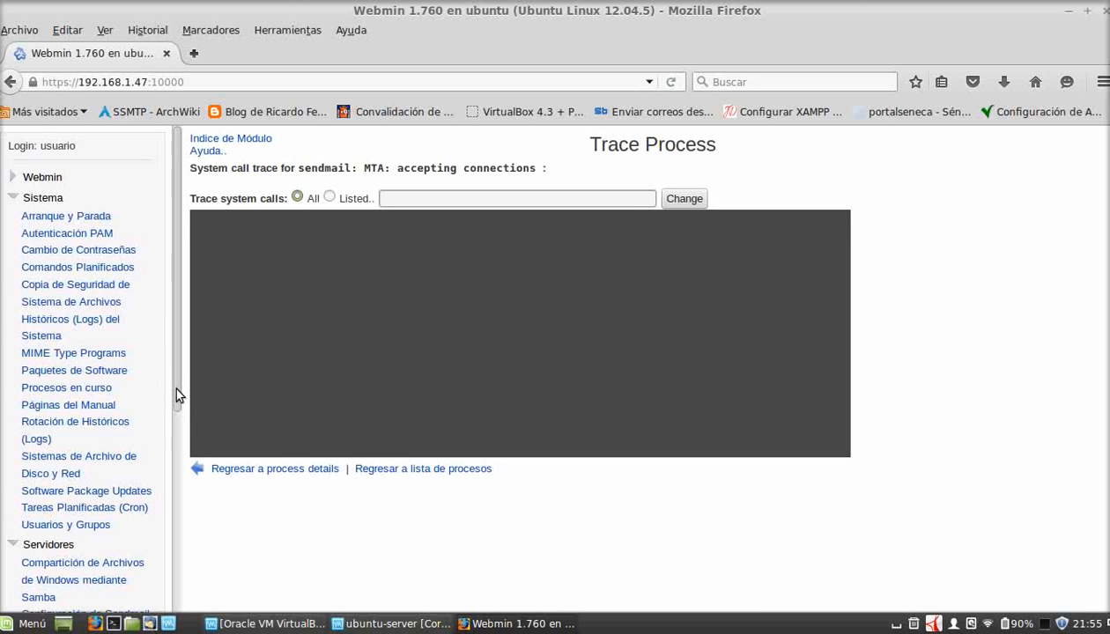
pyautogui.moveTo(175, 394); pyautogui.dragTo(176, 440)
pyautogui.click(79, 365)
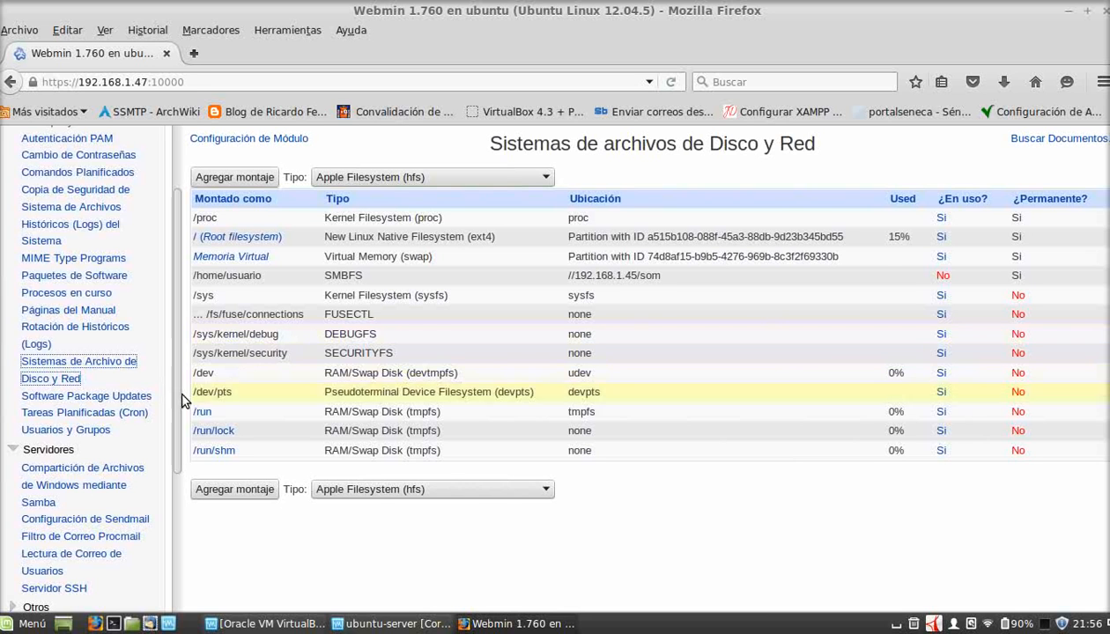
# Check the filesystem type list without changing it, then minimise Firefox
pyautogui.moveTo(173, 405); pyautogui.dragTo(181, 383)
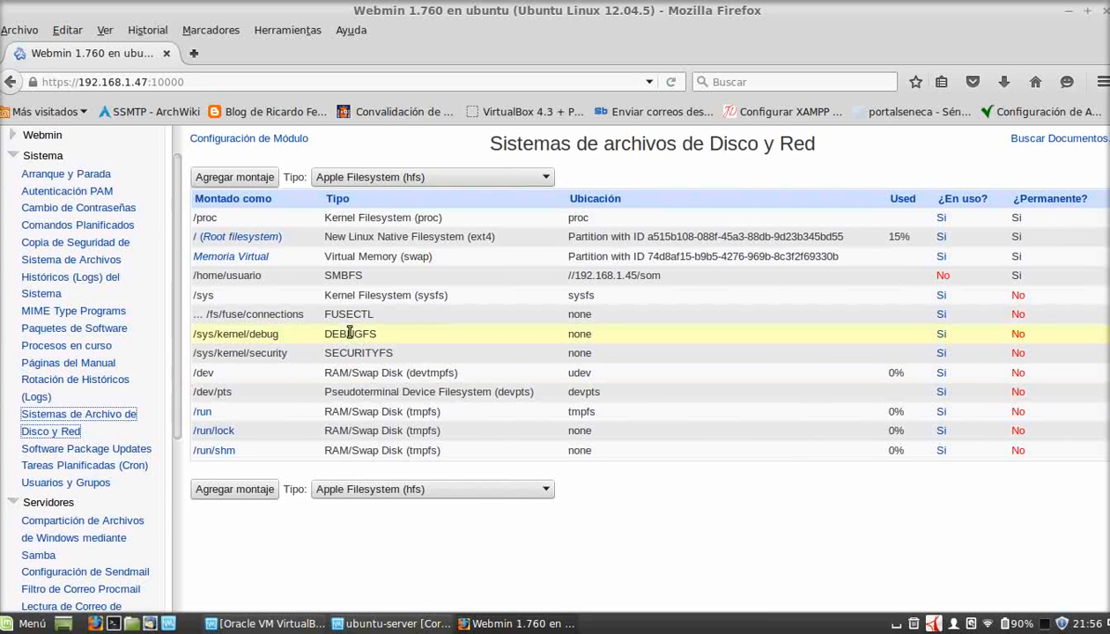
pyautogui.click(441, 176)
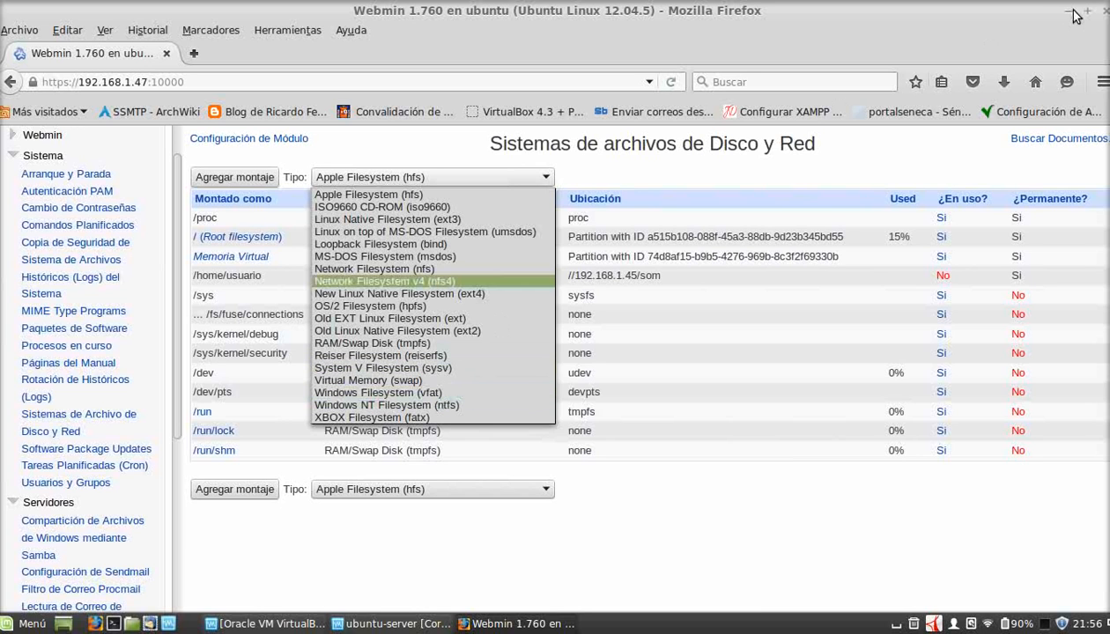
pyautogui.click(912, 53)
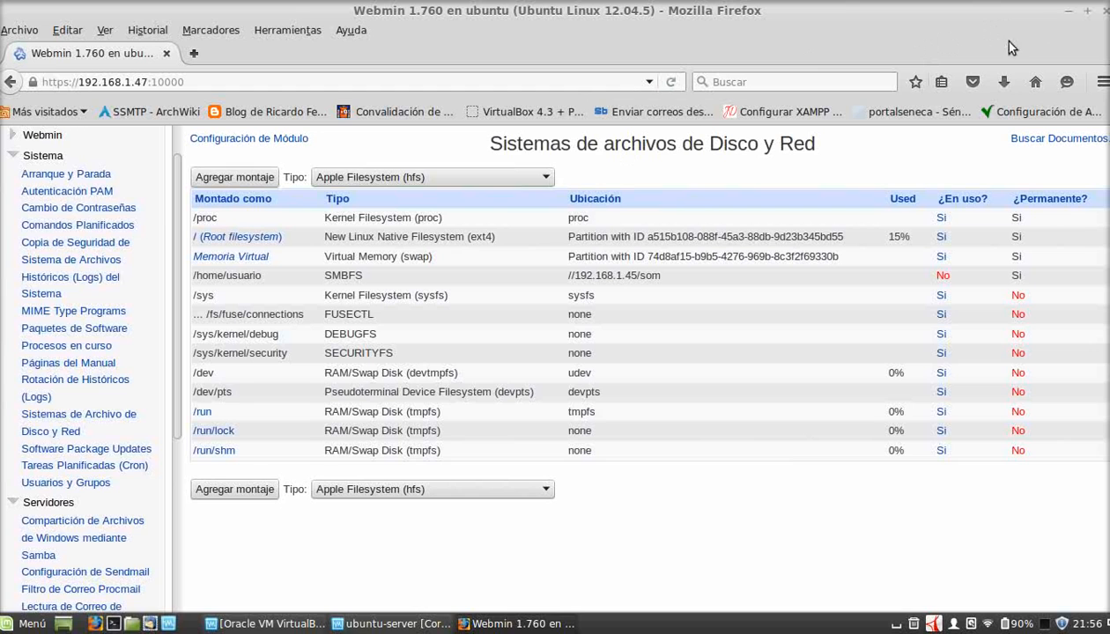
pyautogui.click(1069, 14)
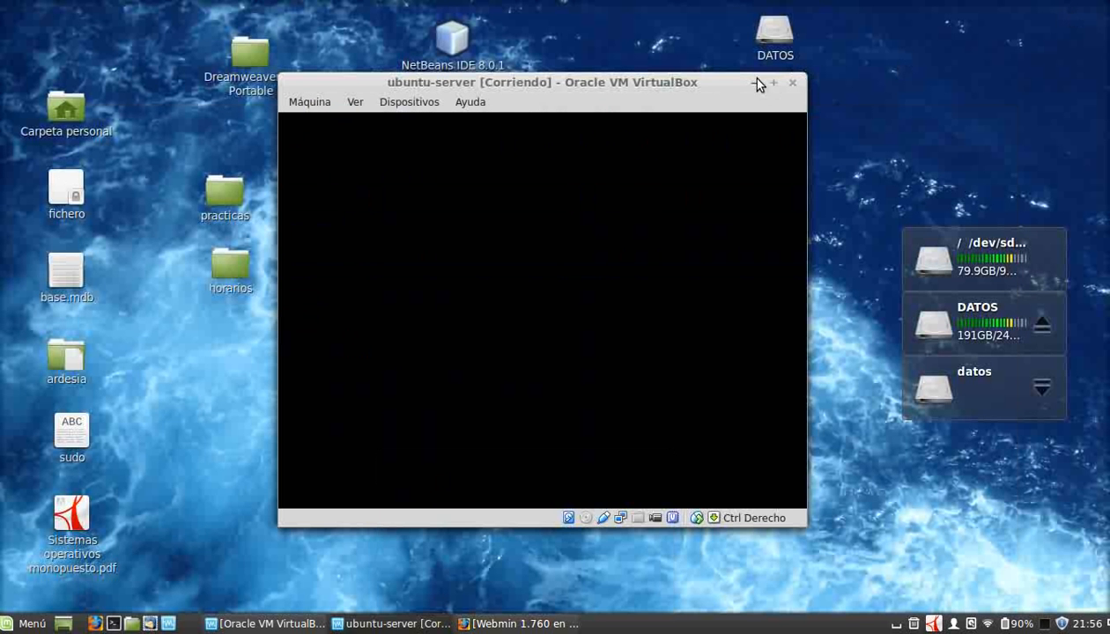
# Minimise the ubuntu-server VirtualBox window and bring the Webmin Firefox window back to the front
pyautogui.click(749, 84)
pyautogui.click(656, 184)
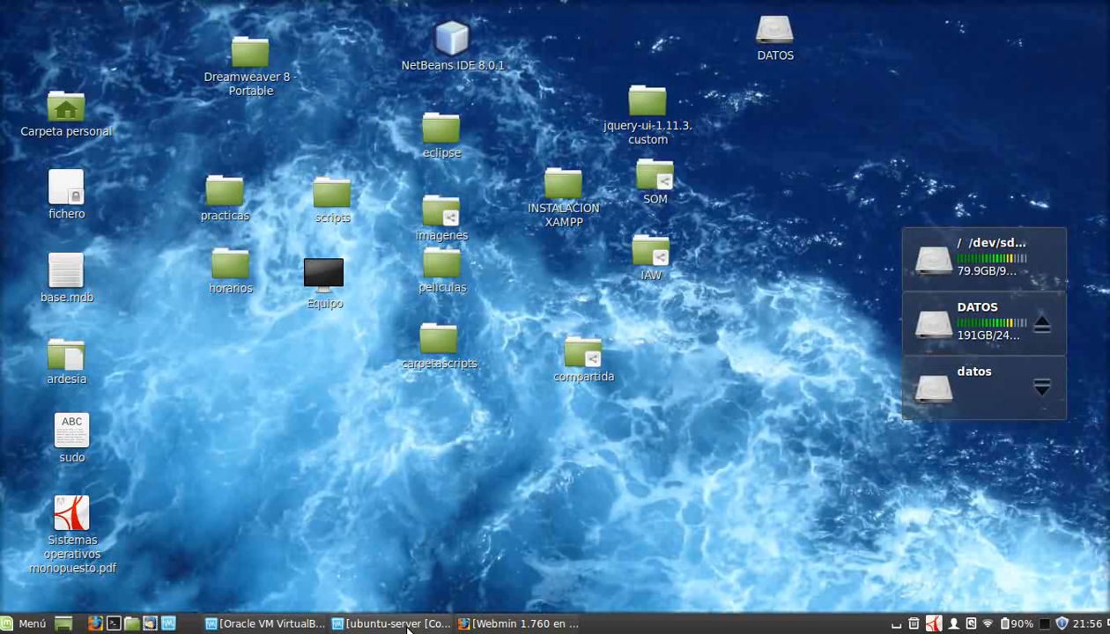
pyautogui.click(401, 622)
pyautogui.click(518, 624)
pyautogui.click(517, 624)
pyautogui.click(517, 624)
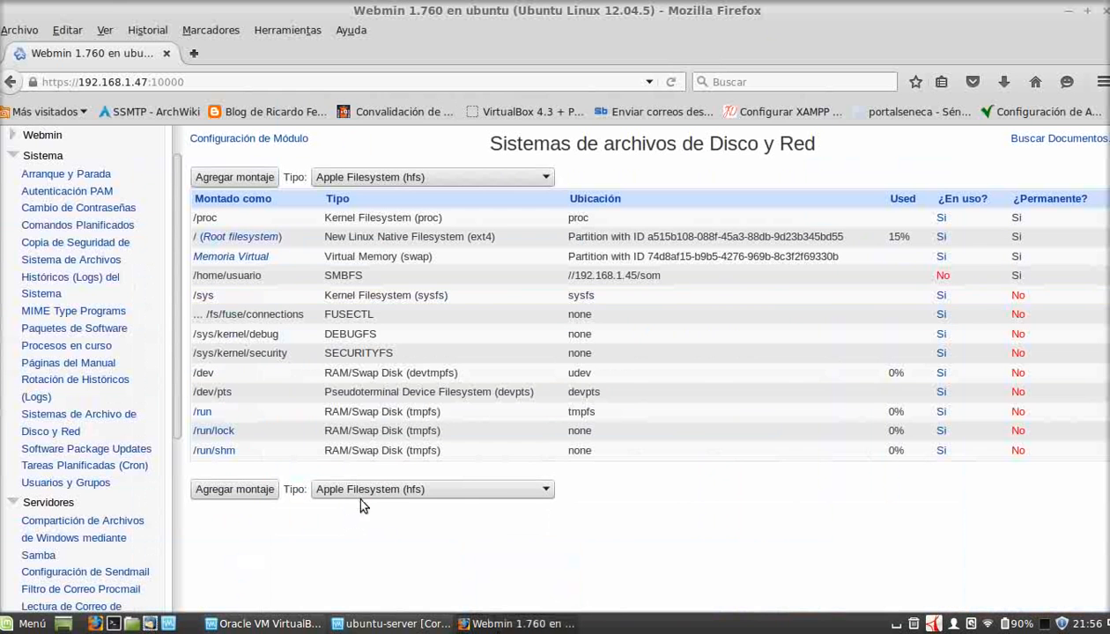
# Install the smbfs package from APT in Paquetes de Software, then return to the module index
pyautogui.scroll(1, 174, 262)
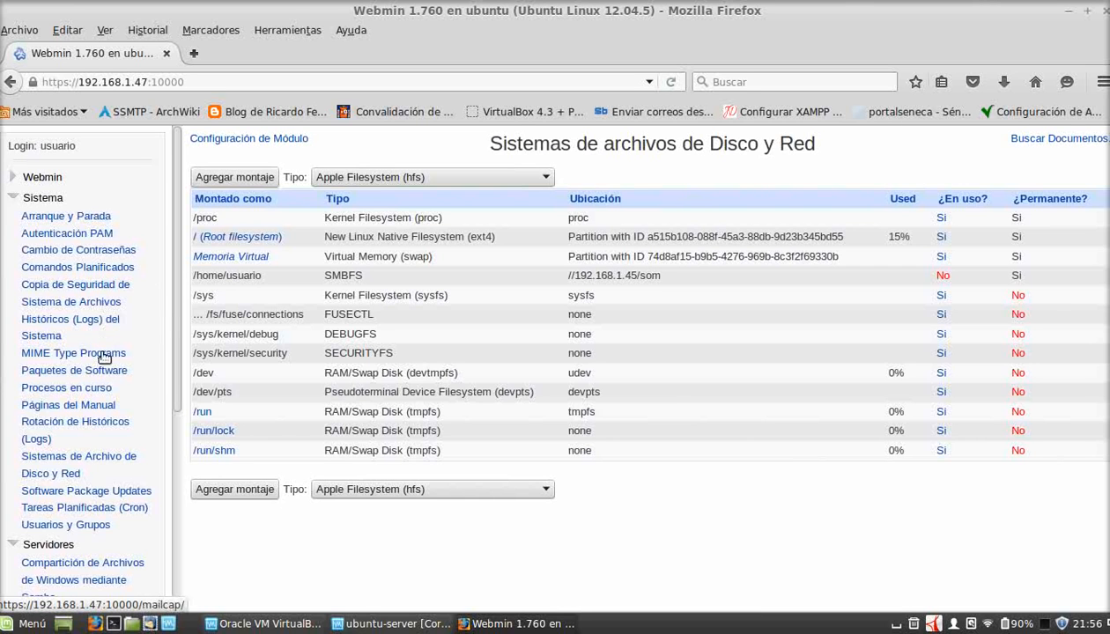
pyautogui.click(74, 370)
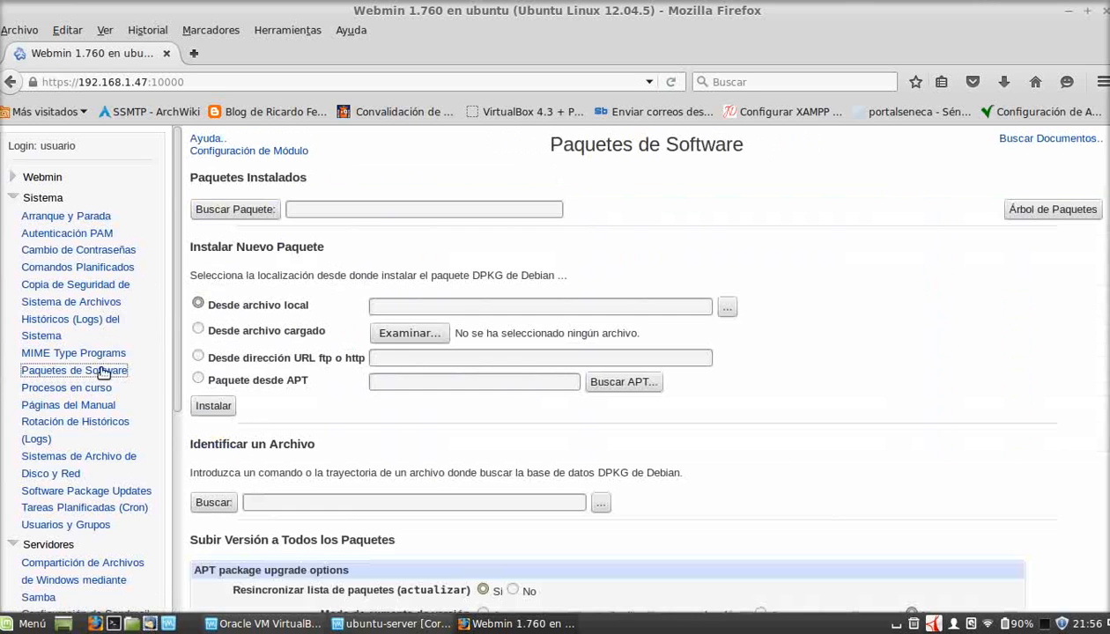
pyautogui.click(197, 379)
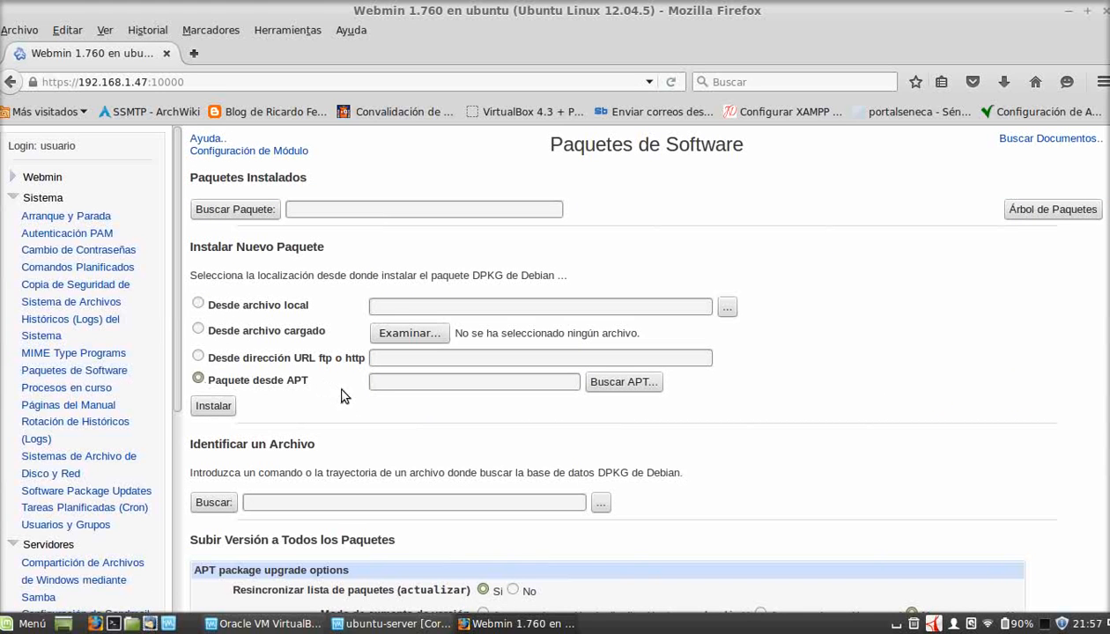
pyautogui.write('smb')
pyautogui.click(407, 398)
pyautogui.click(214, 407)
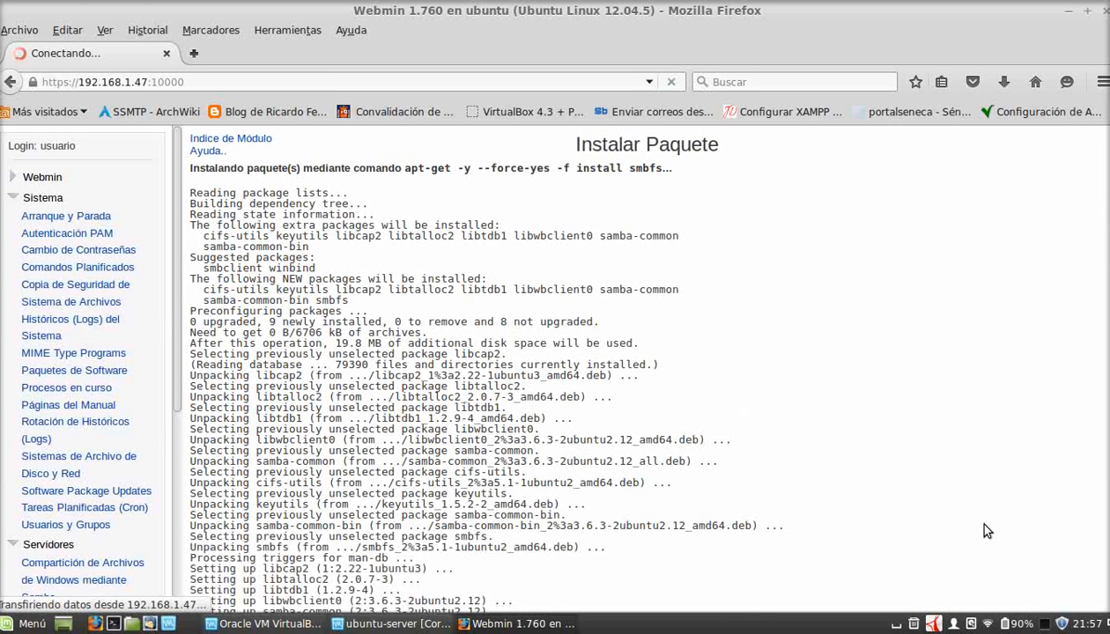
pyautogui.scroll(-10, 1040, 448)
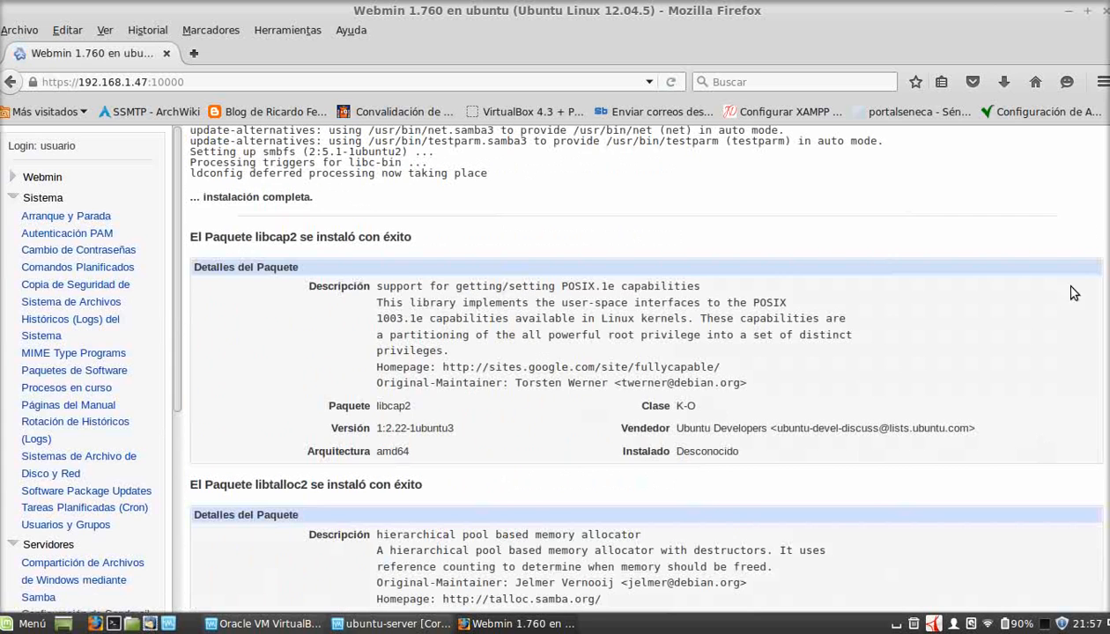
pyautogui.scroll(-10, 1108, 361)
pyautogui.scroll(-10, 1109, 361)
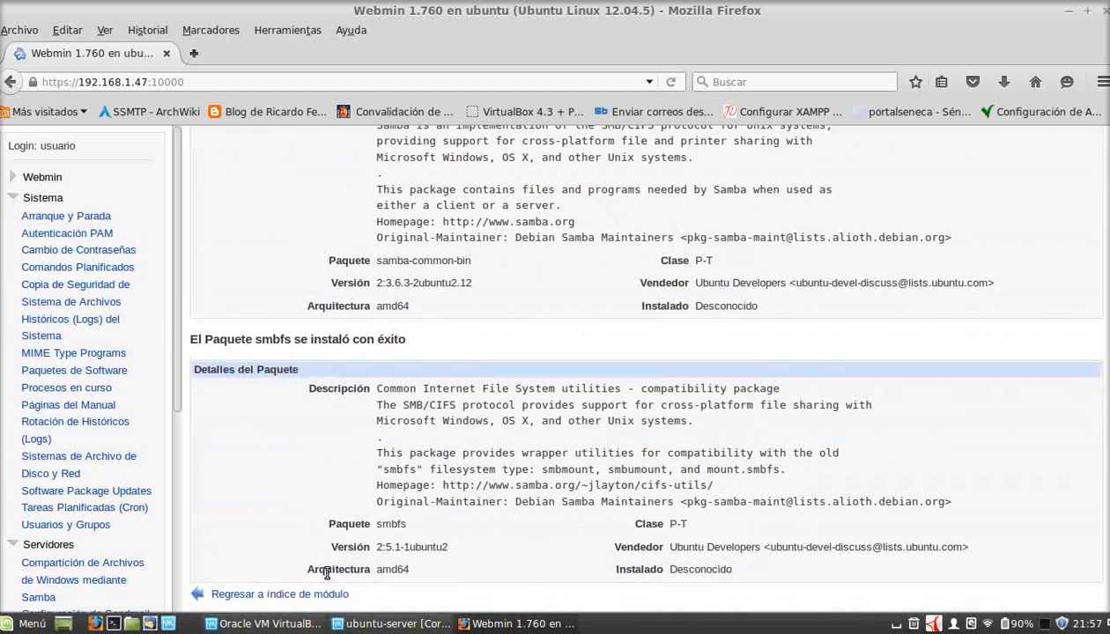
pyautogui.click(306, 596)
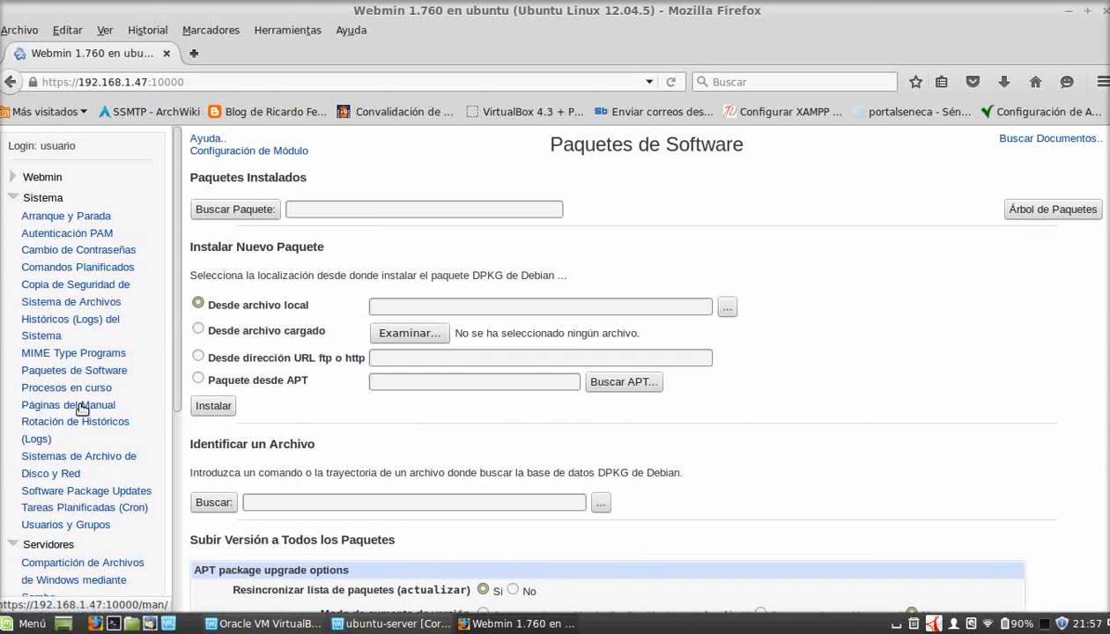
# Set the existing /home/usuario SMBFS mount to 'No salvar' and save, dropping it
pyautogui.click(71, 464)
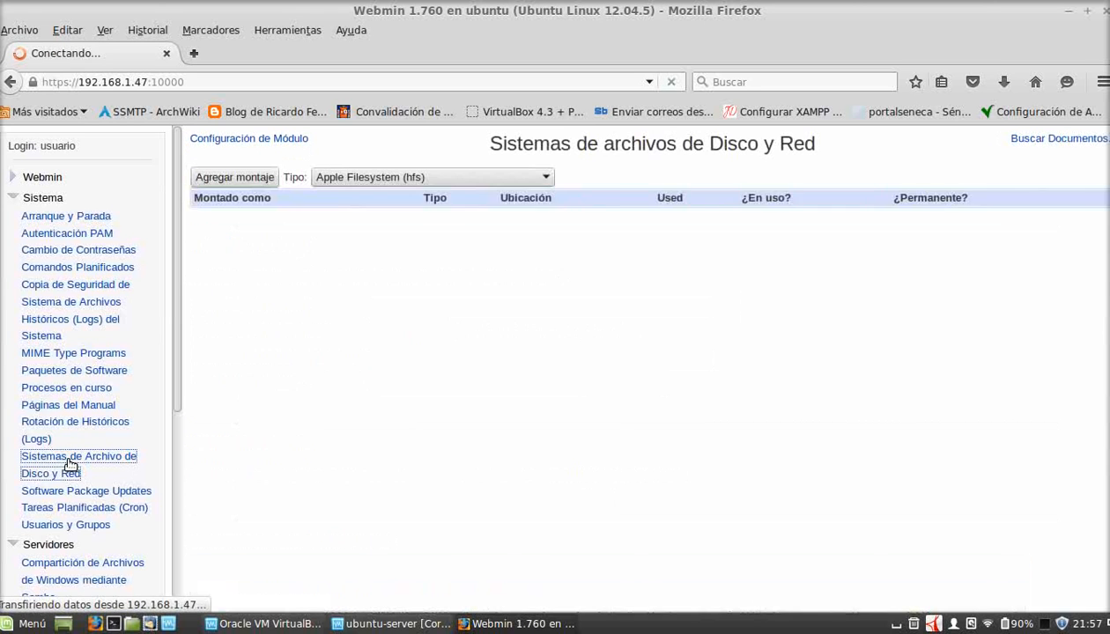
pyautogui.click(345, 179)
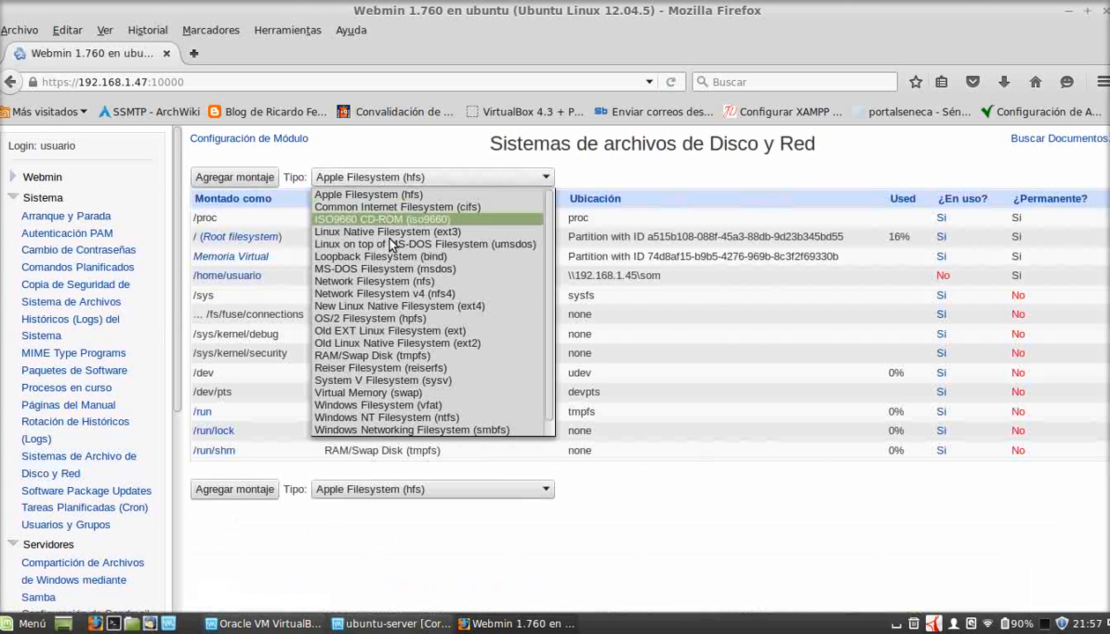
pyautogui.scroll(-1, 535, 432)
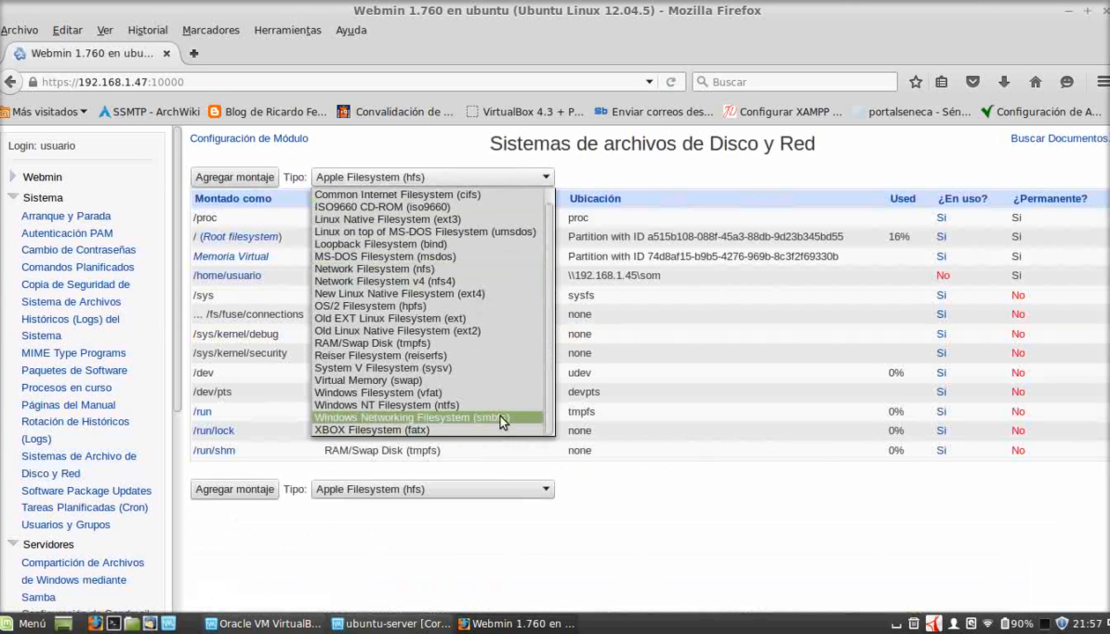
pyautogui.click(500, 418)
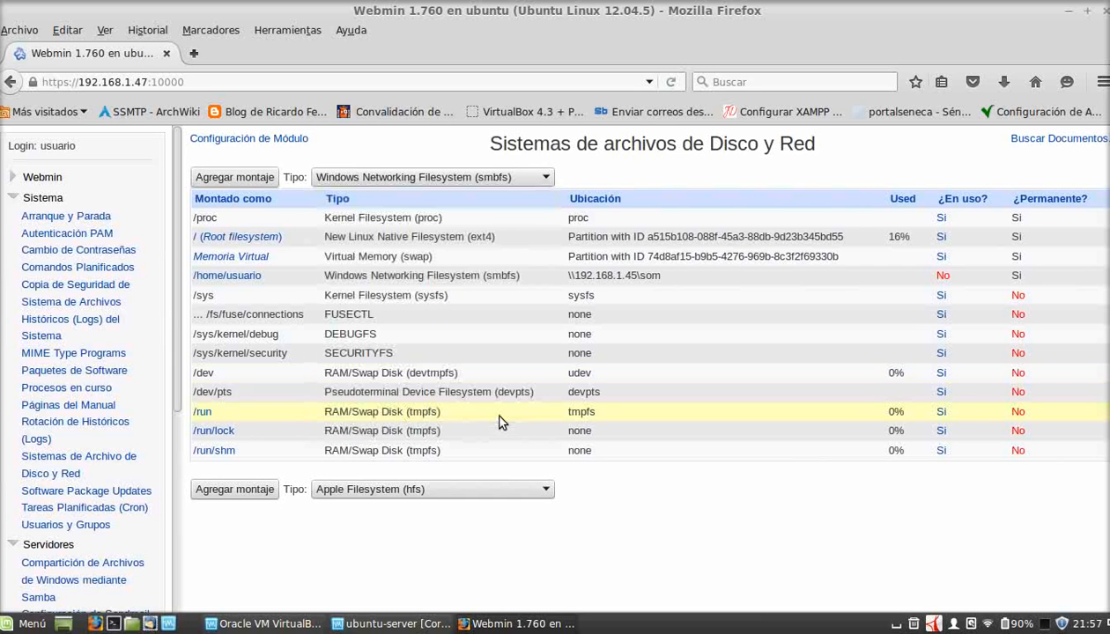
pyautogui.rightClick(231, 277)
pyautogui.click(219, 276)
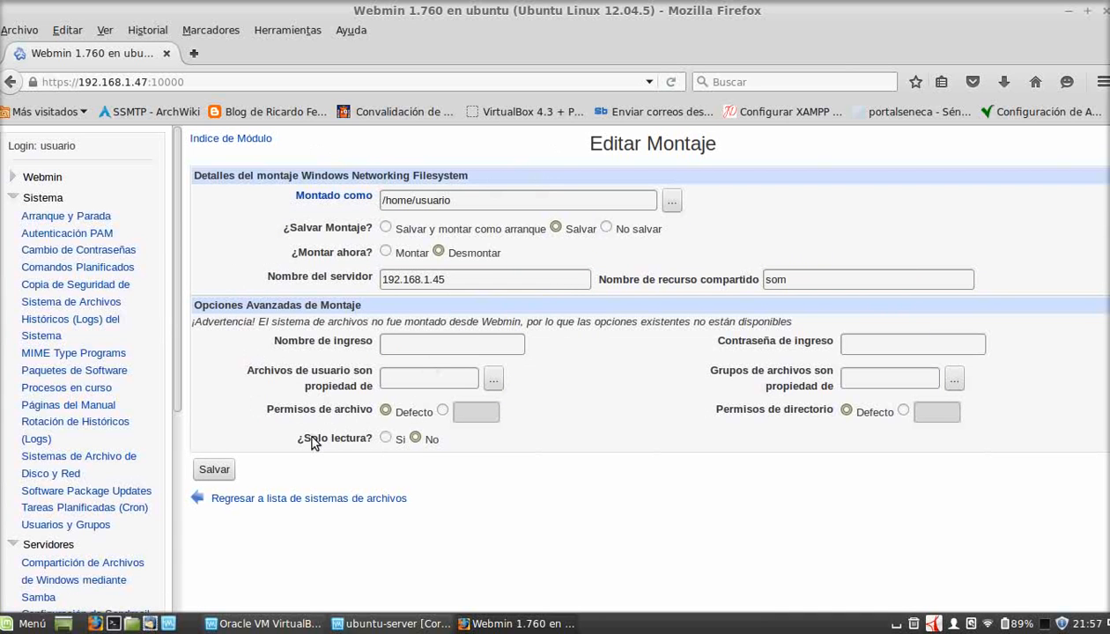
pyautogui.click(605, 227)
pyautogui.click(220, 472)
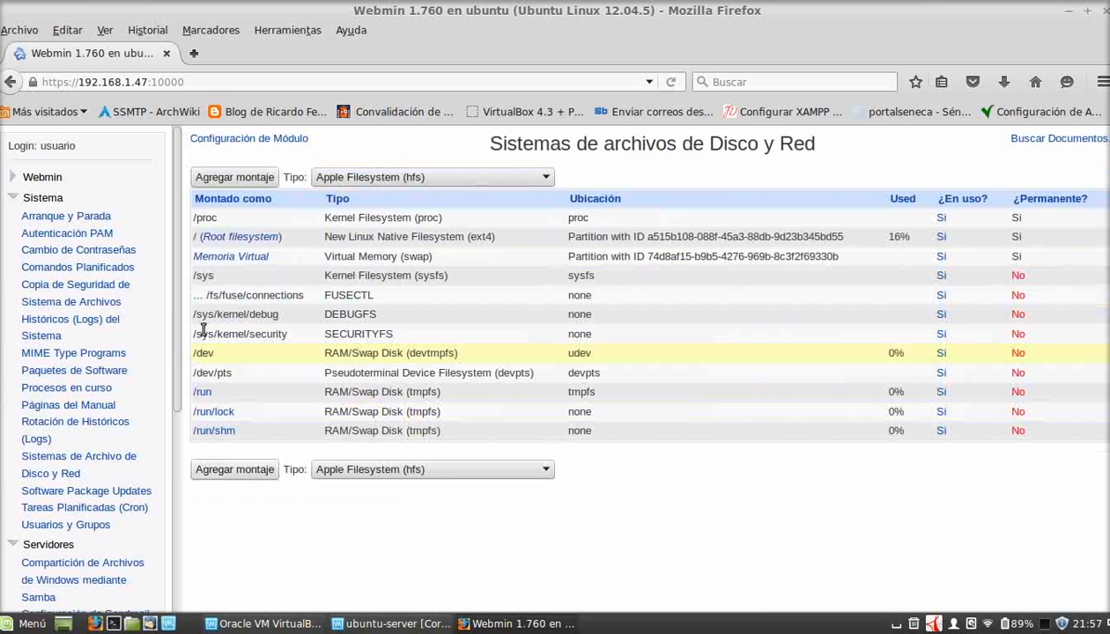
# Begin adding a new Windows Networking Filesystem (smbfs) mount
pyautogui.click(404, 181)
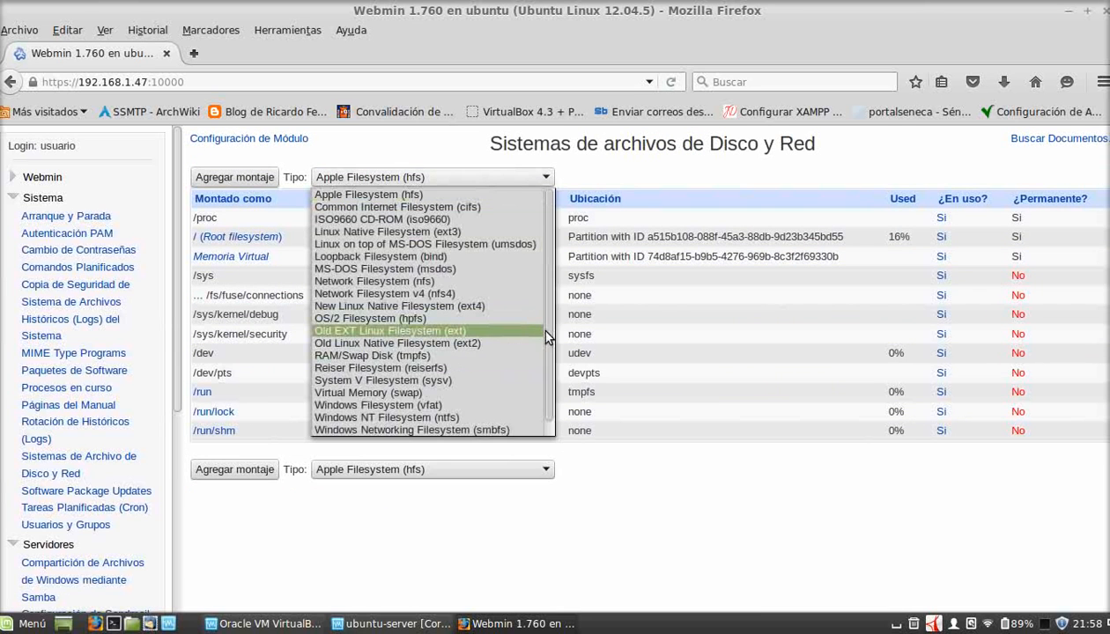
pyautogui.scroll(-1, 536, 348)
pyautogui.click(499, 418)
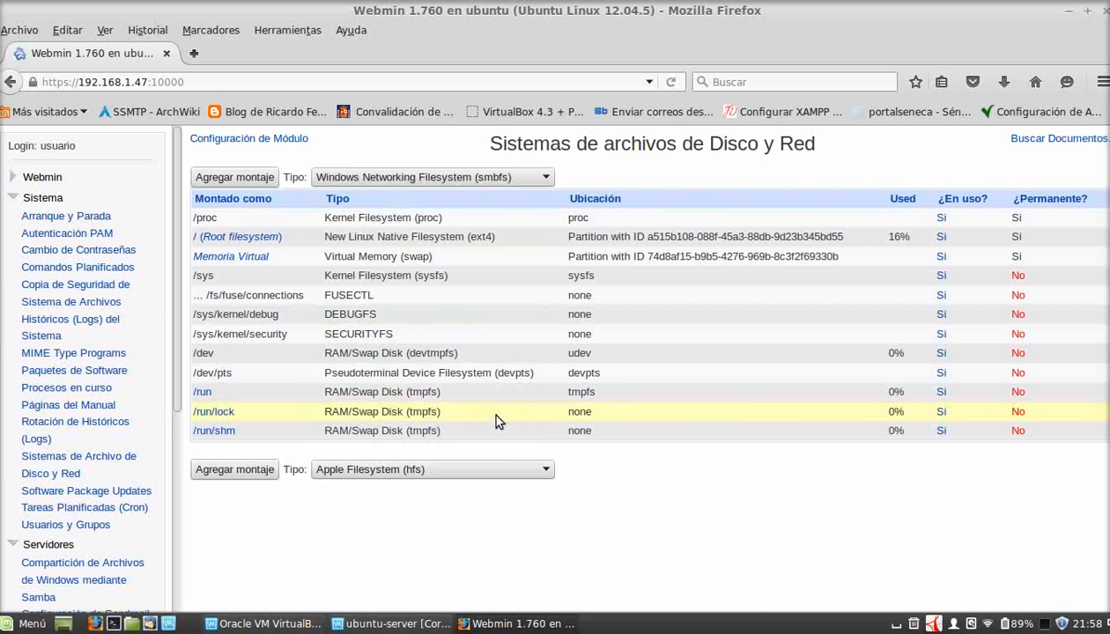
pyautogui.click(254, 176)
pyautogui.click(448, 203)
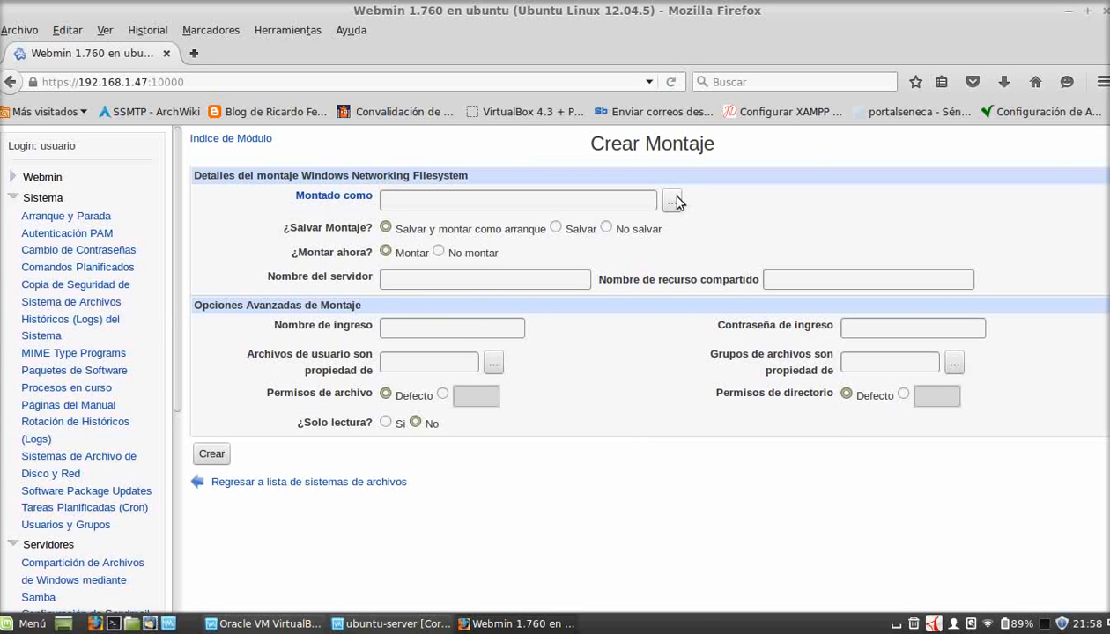
# Pick /home/usuario as the mount point and save the mount without mounting at boot
pyautogui.click(673, 202)
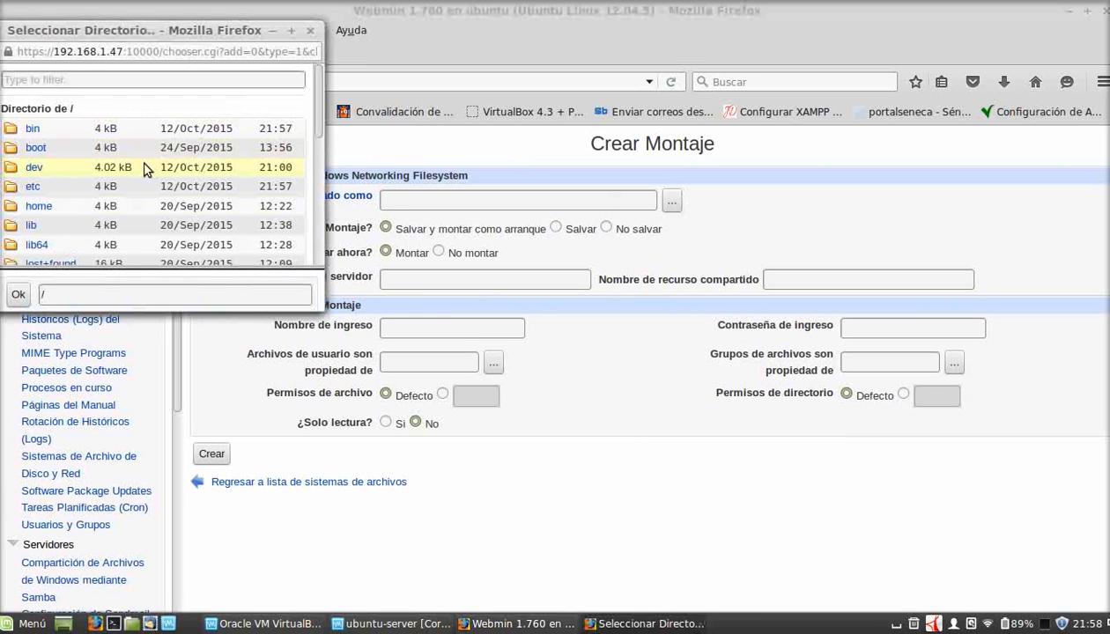
pyautogui.click(36, 207)
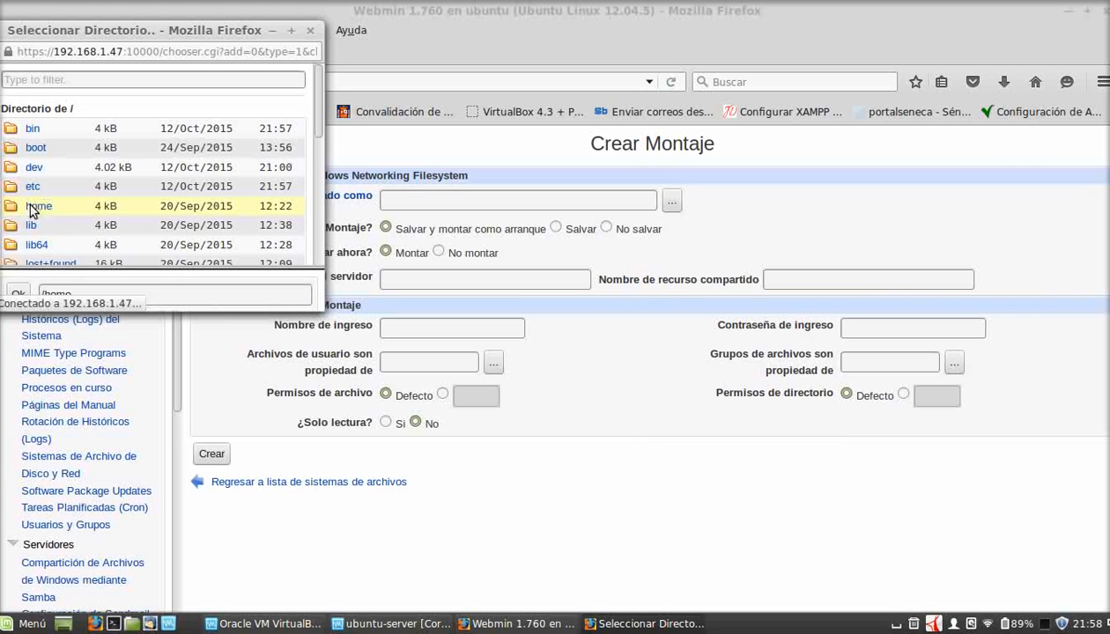
pyautogui.click(31, 208)
pyautogui.doubleClick(35, 120)
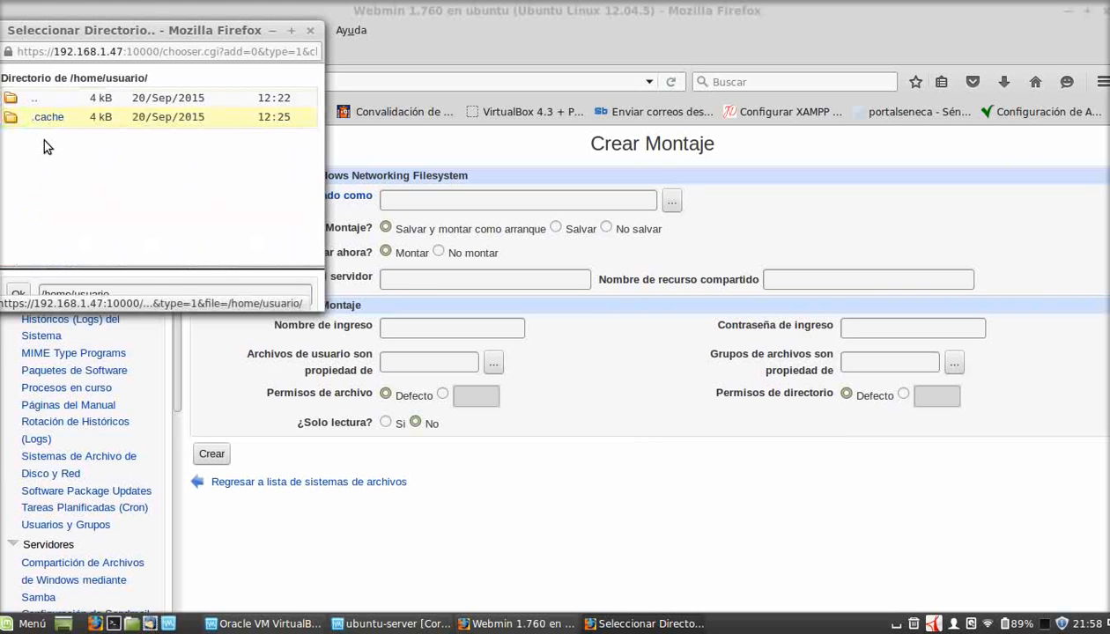
pyautogui.click(18, 296)
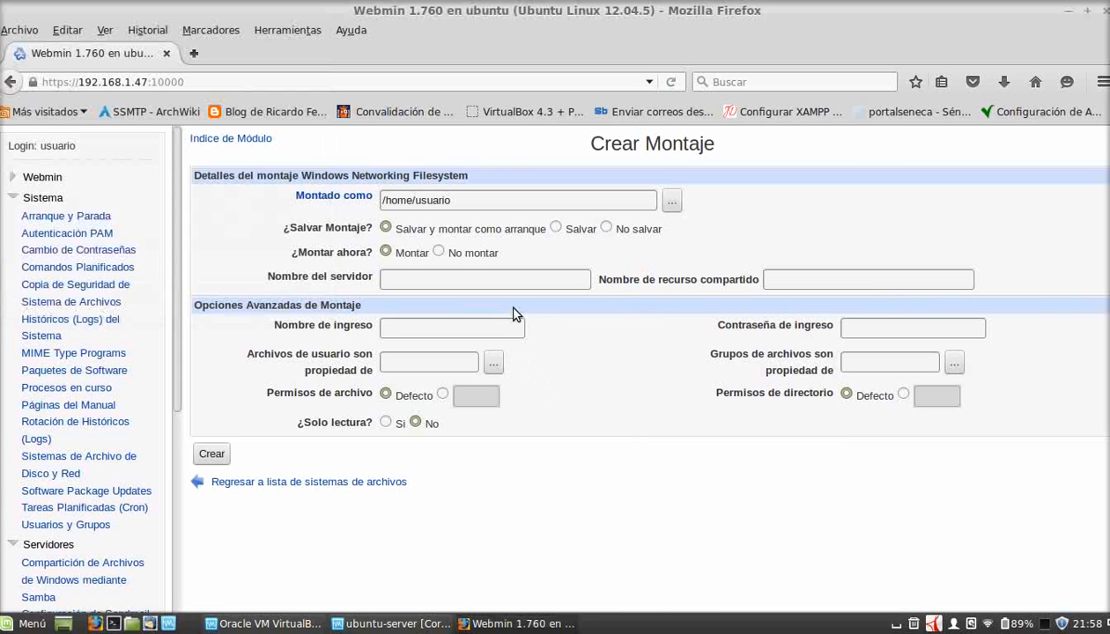
pyautogui.click(556, 228)
pyautogui.click(385, 228)
pyautogui.click(556, 228)
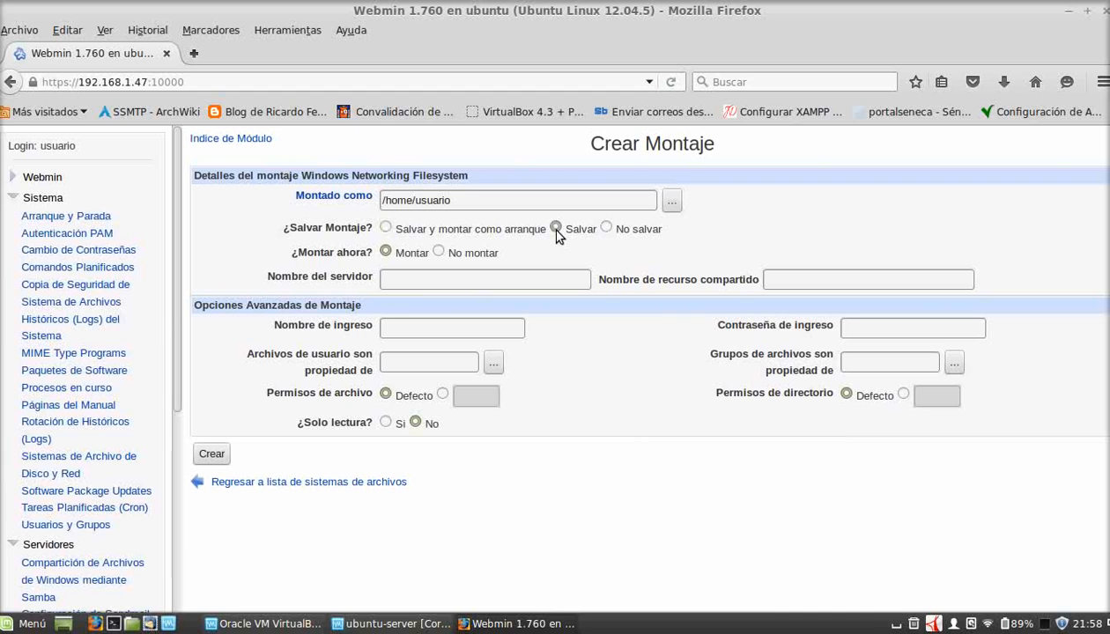
# Enter server 192.168.1.45, share SOM, and the saved login name and password
pyautogui.click(417, 275)
pyautogui.write('192')
pyautogui.click(429, 293)
pyautogui.click(859, 282)
pyautogui.write('s')
pyautogui.click(835, 298)
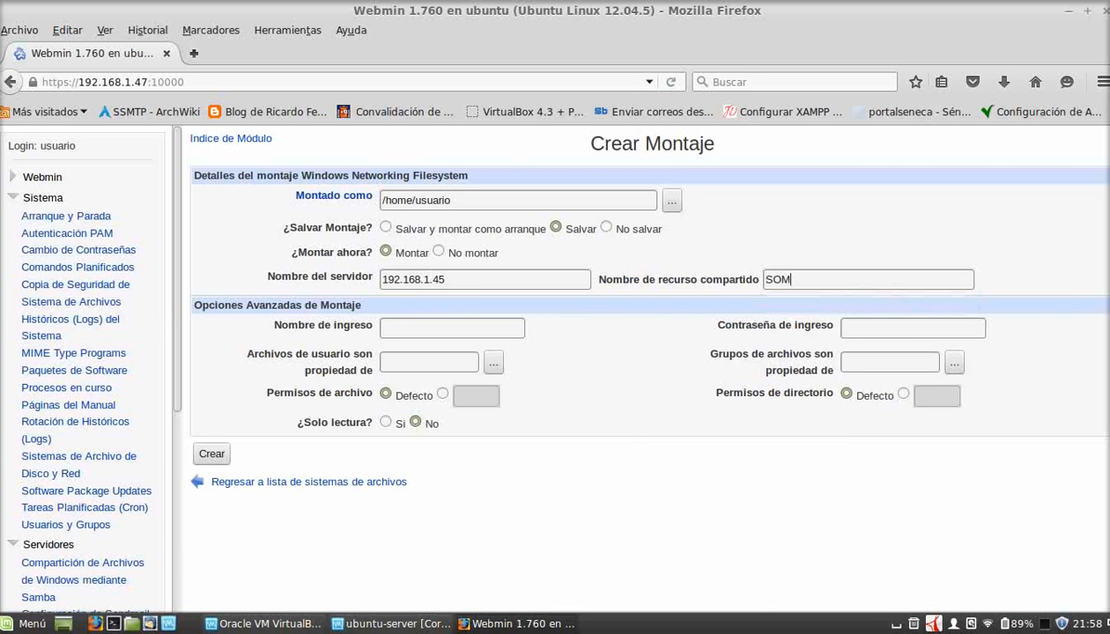
pyautogui.click(407, 325)
pyautogui.write('aperez')
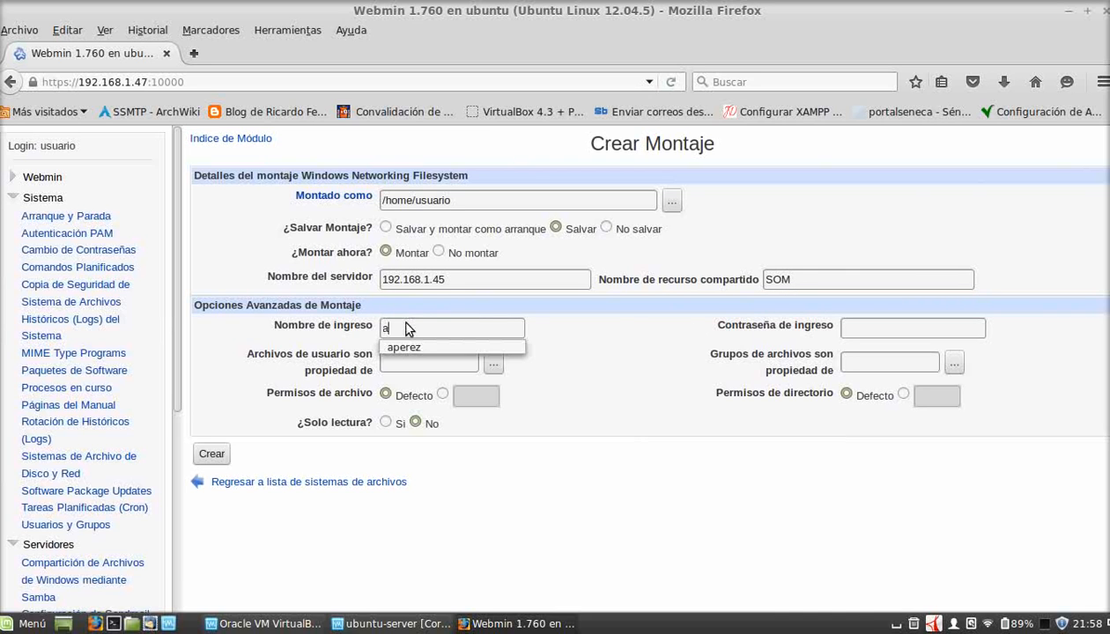
pyautogui.click(425, 349)
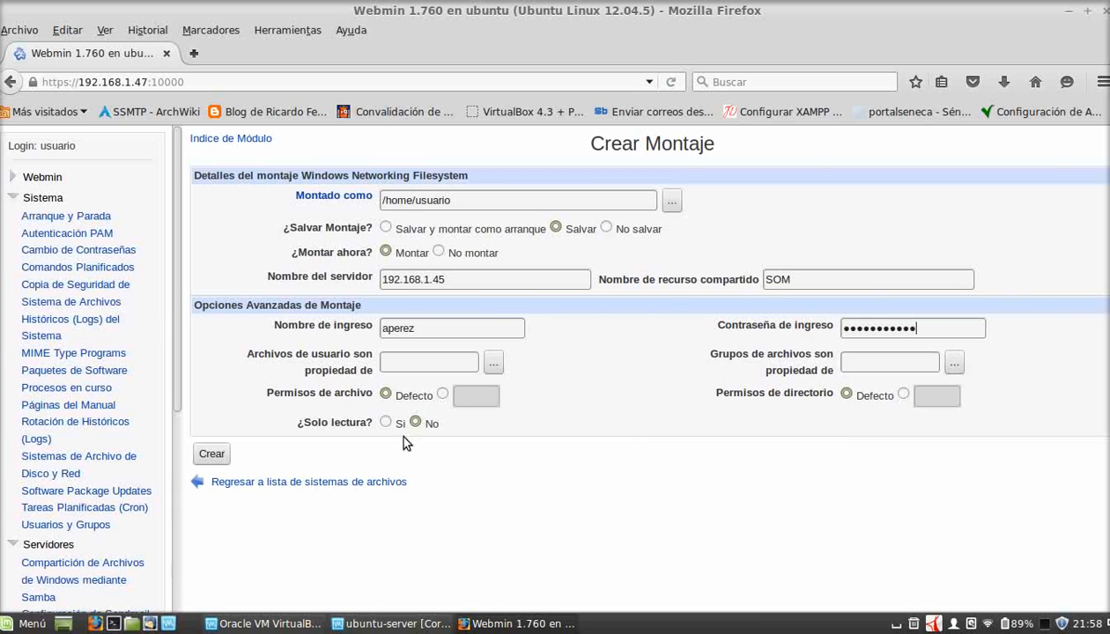
# Keep default file permissions and leave the mount writable, not read-only
pyautogui.click(443, 394)
pyautogui.click(462, 398)
pyautogui.write('755')
pyautogui.click(596, 426)
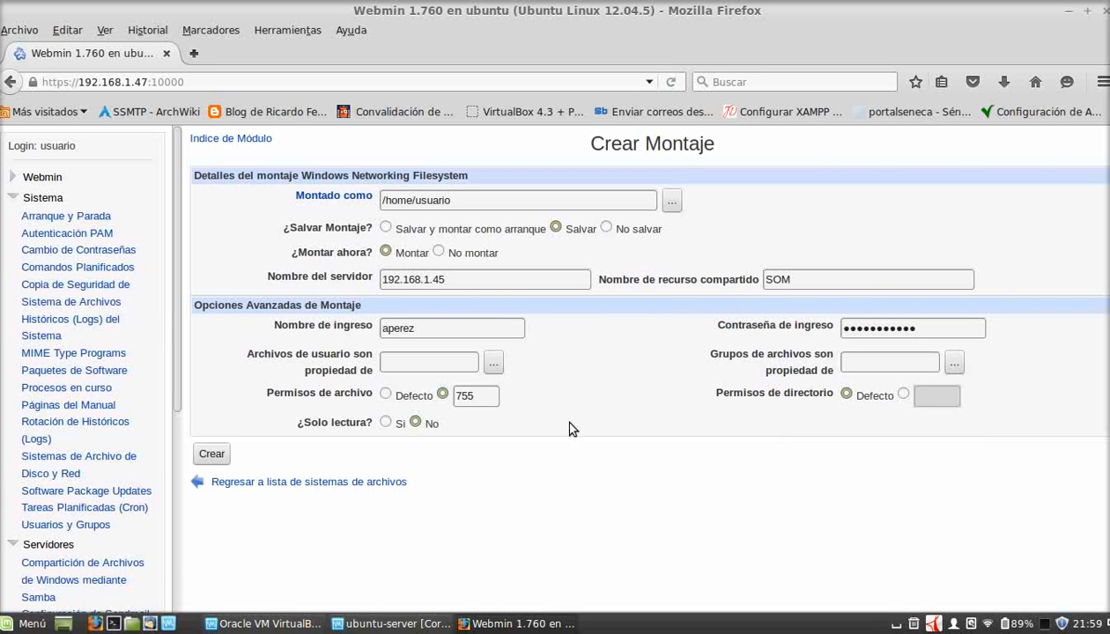
pyautogui.click(385, 395)
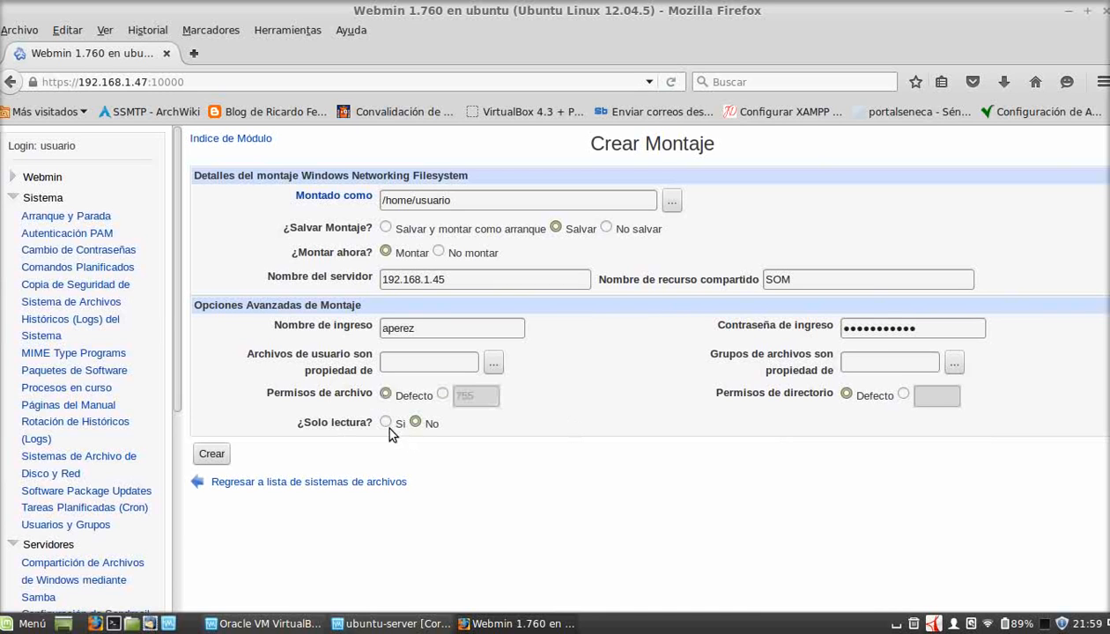
pyautogui.click(385, 422)
pyautogui.click(415, 423)
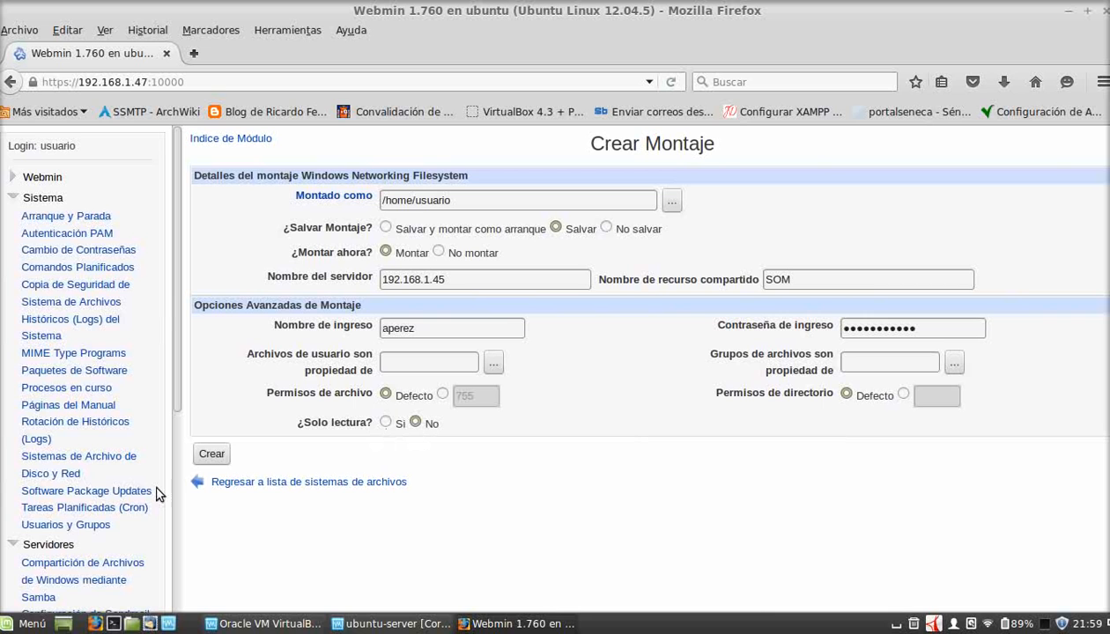
# Create the SOM share mount and switch to the ubuntu-server VM console
pyautogui.click(220, 456)
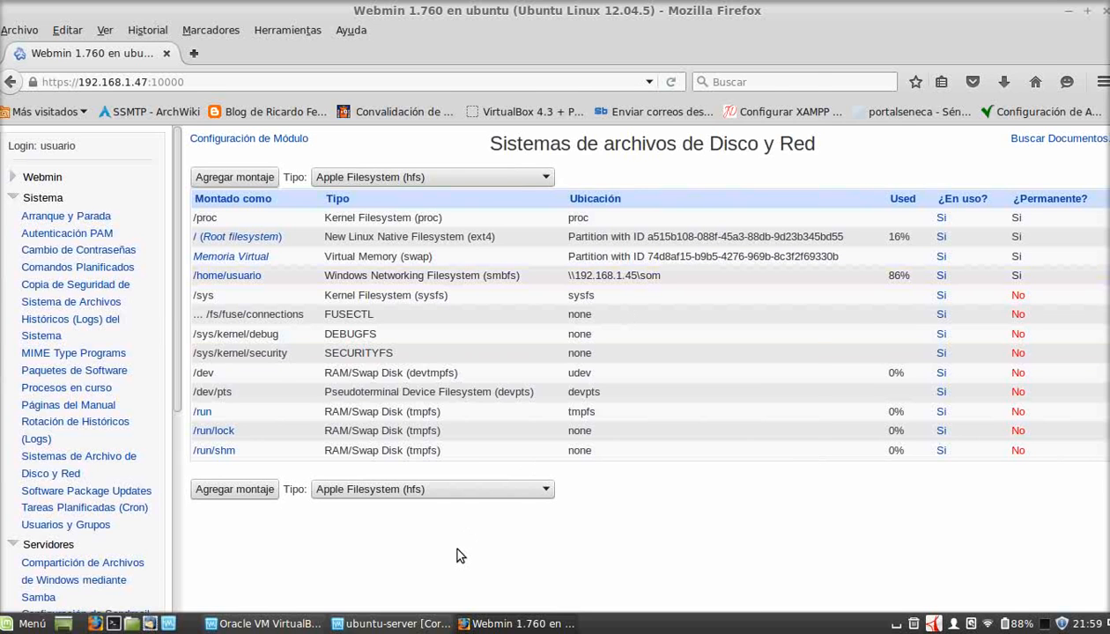
pyautogui.click(415, 622)
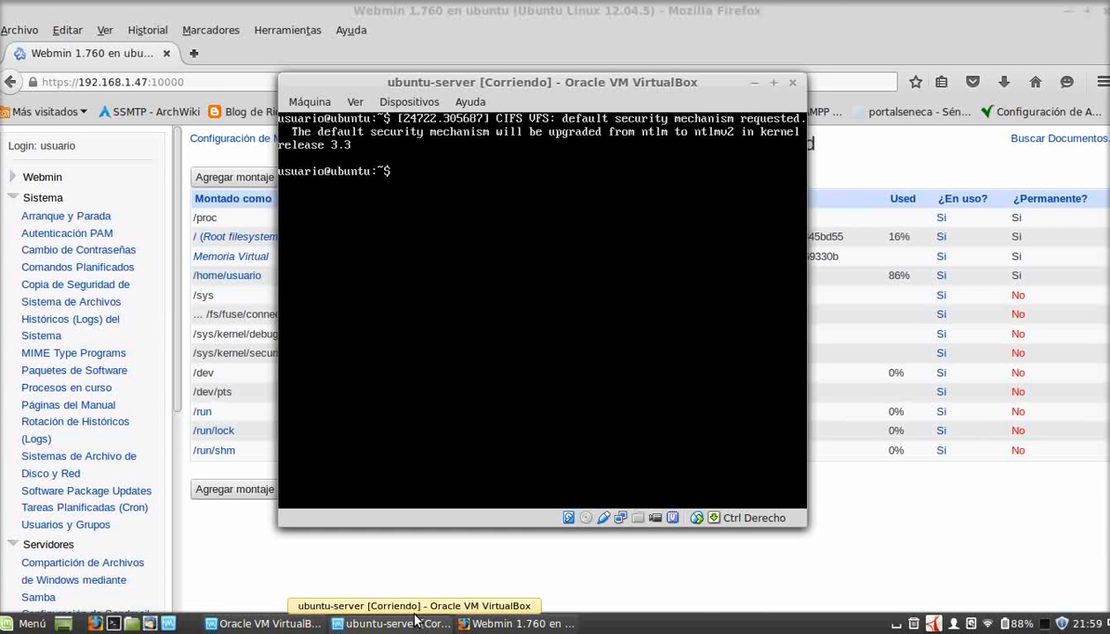
# On the server, change into /home/usuario and list its files
pyautogui.write('cd /home/')
pyautogui.press('Tab')
pyautogui.press('Return')
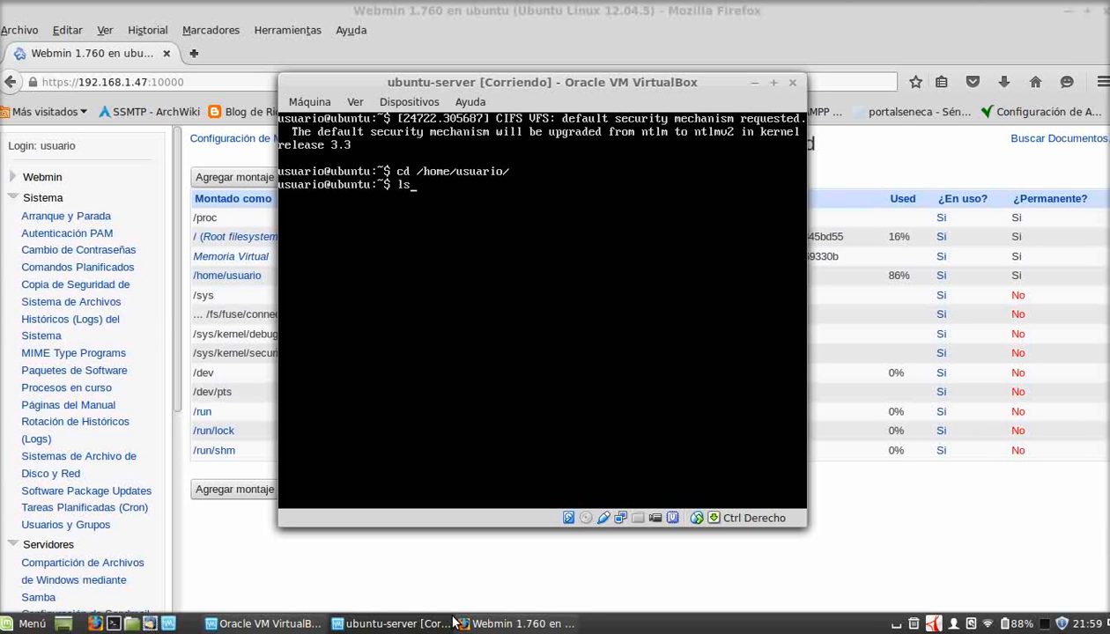
pyautogui.write('ls')
pyautogui.press('Return')
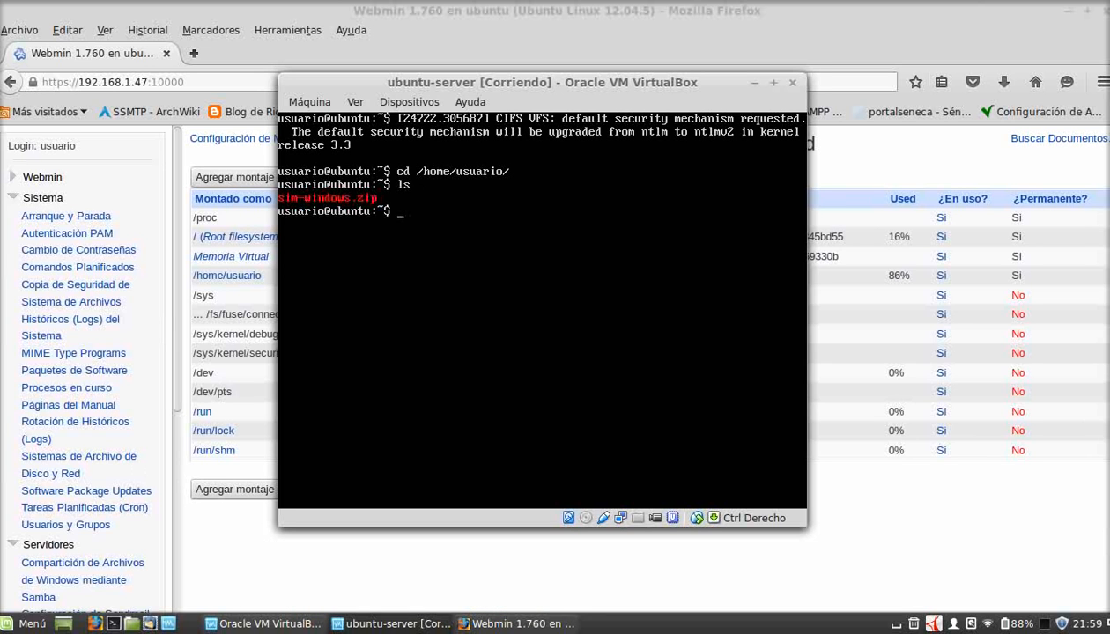
# Open the host's SOM desktop folder to compare contents, then return to the Webmin browser
pyautogui.click(1065, 13)
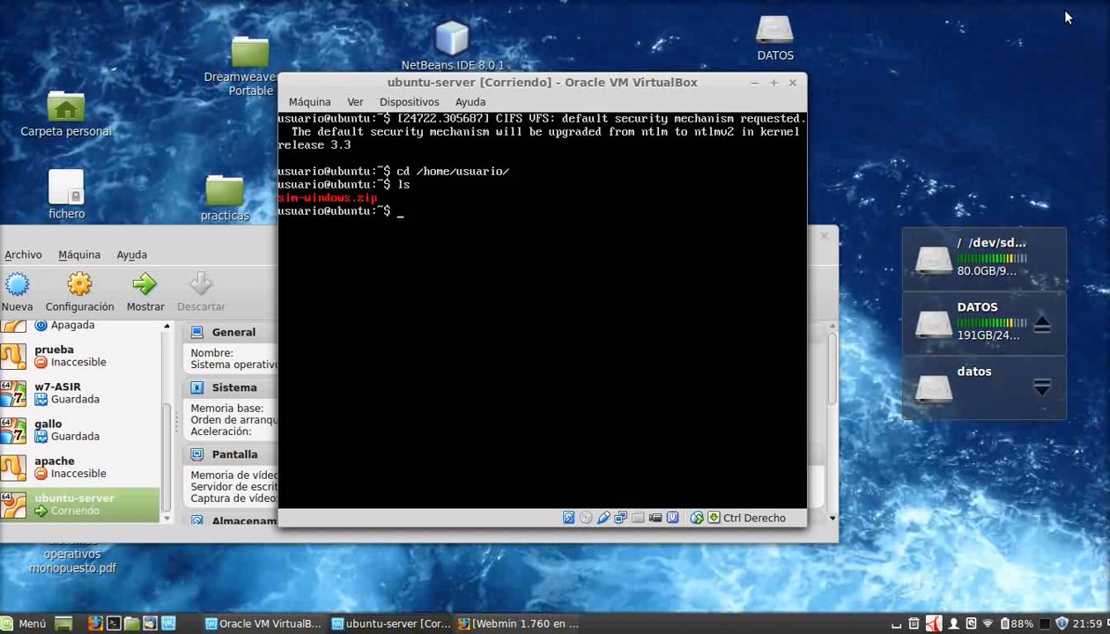
pyautogui.moveTo(689, 84); pyautogui.dragTo(654, 324)
pyautogui.click(659, 176)
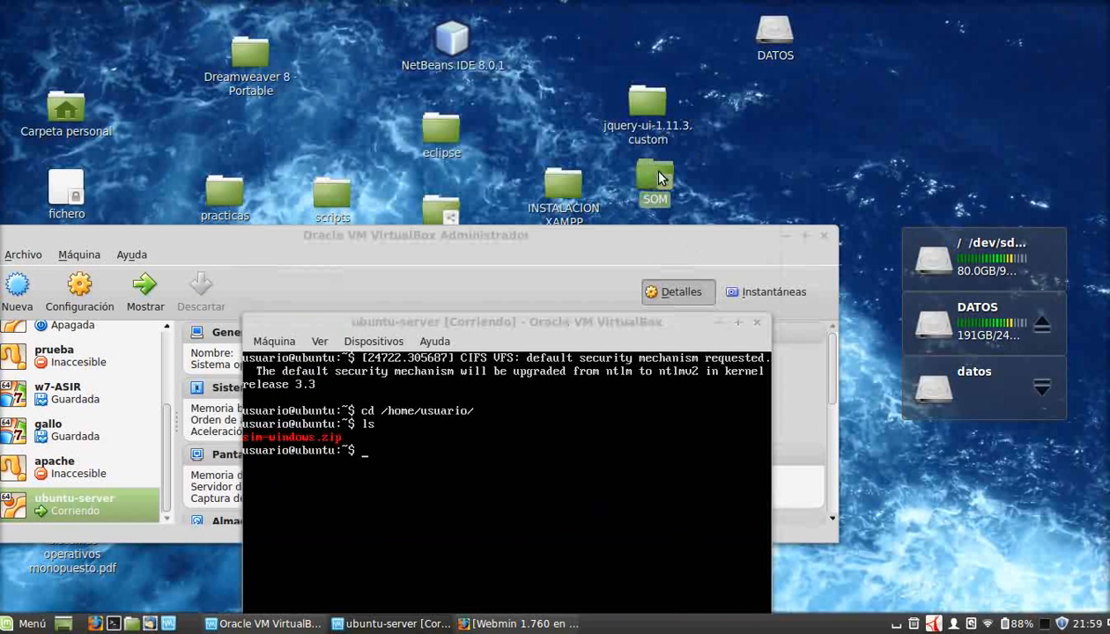
pyautogui.doubleClick(659, 176)
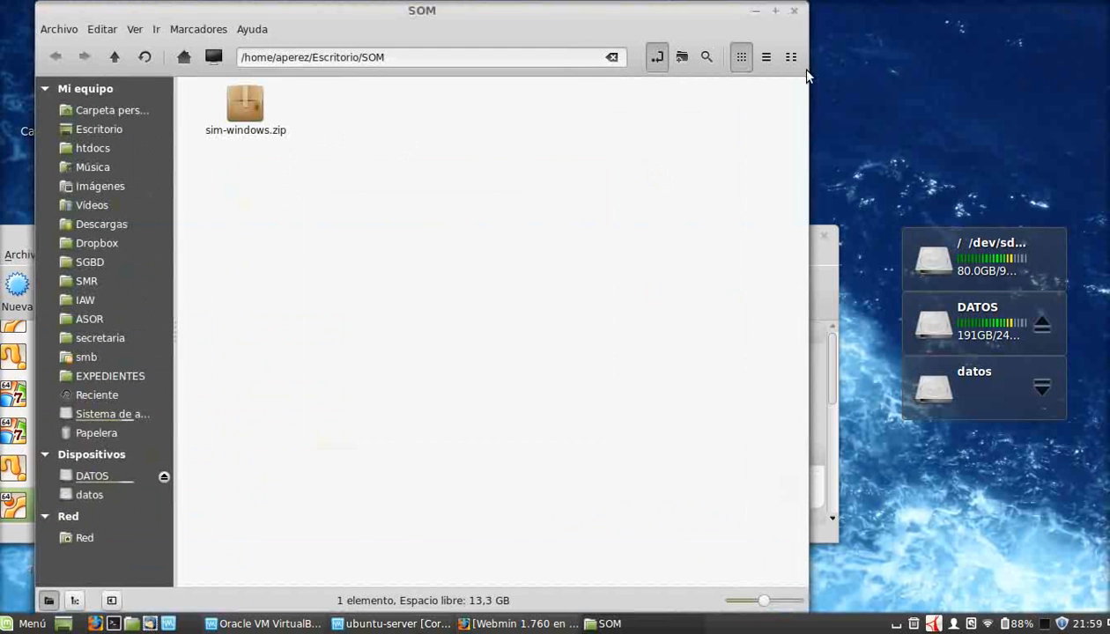
pyautogui.click(791, 14)
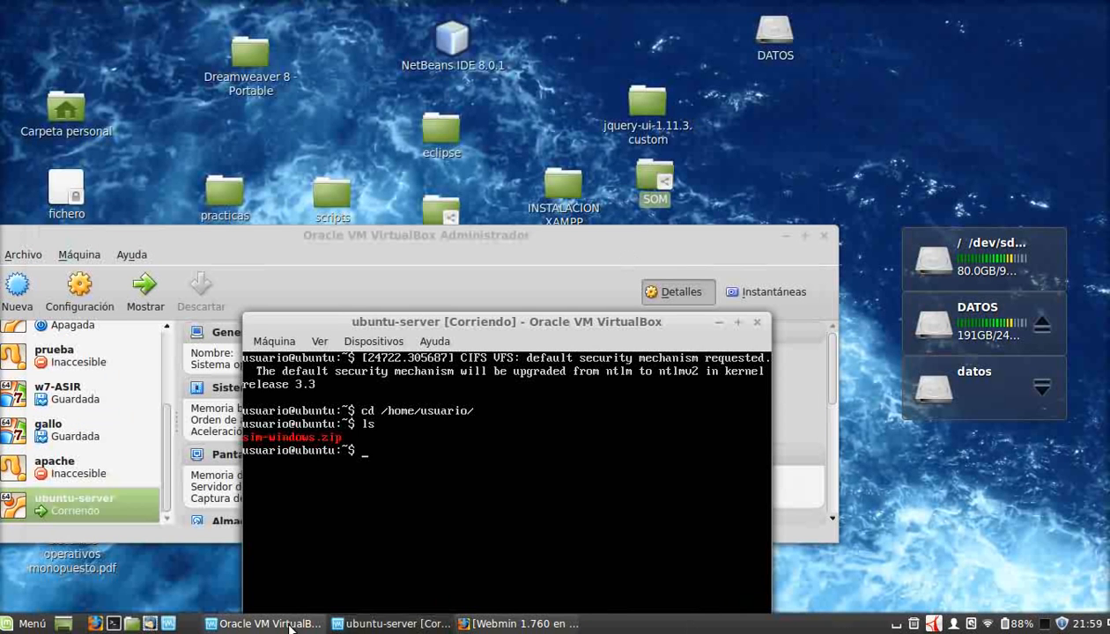
pyautogui.click(493, 625)
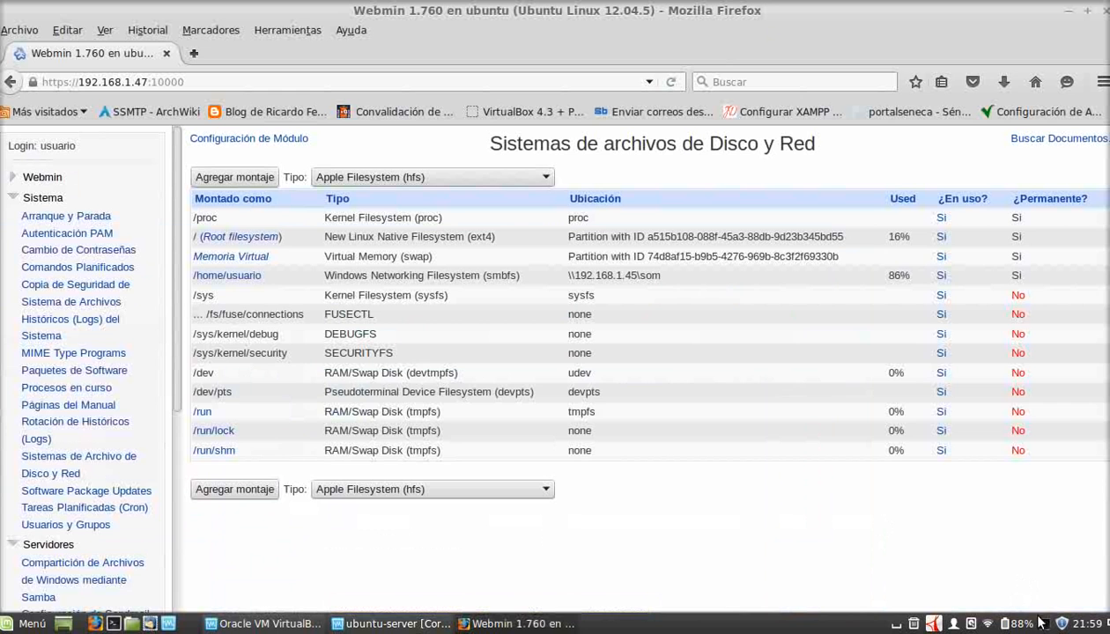
pyautogui.moveTo(174, 393); pyautogui.dragTo(182, 490)
pyautogui.scroll(-1, 180, 490)
# Open Software Package Updates and review the eight pending packages
pyautogui.click(137, 329)
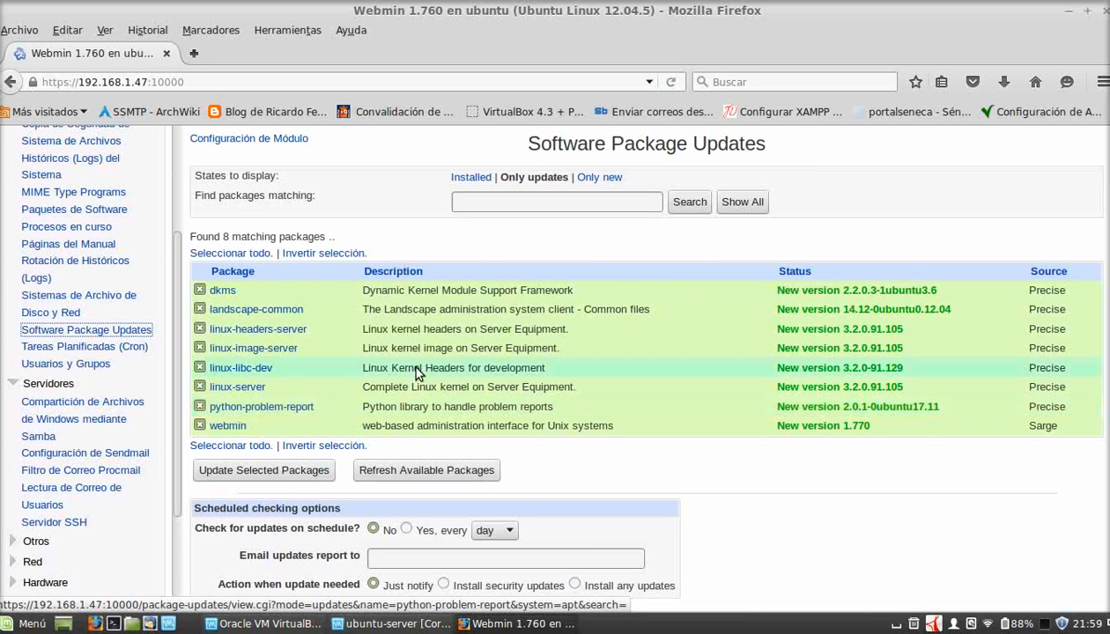
pyautogui.scroll(-1, 780, 291)
pyautogui.scroll(1, 779, 290)
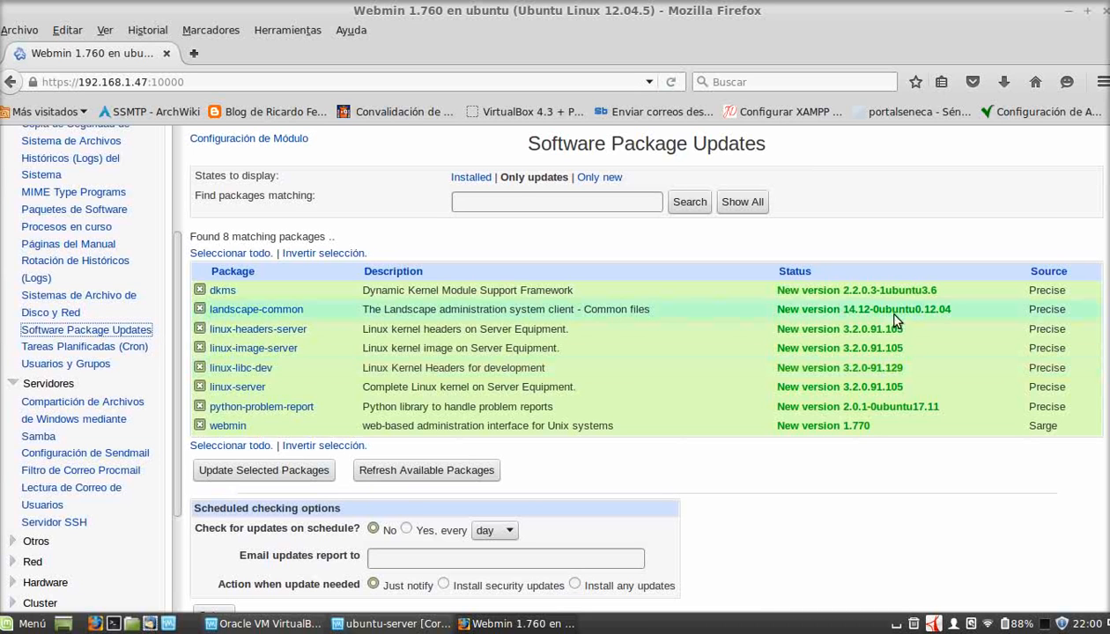
pyautogui.scroll(-1, 600, 421)
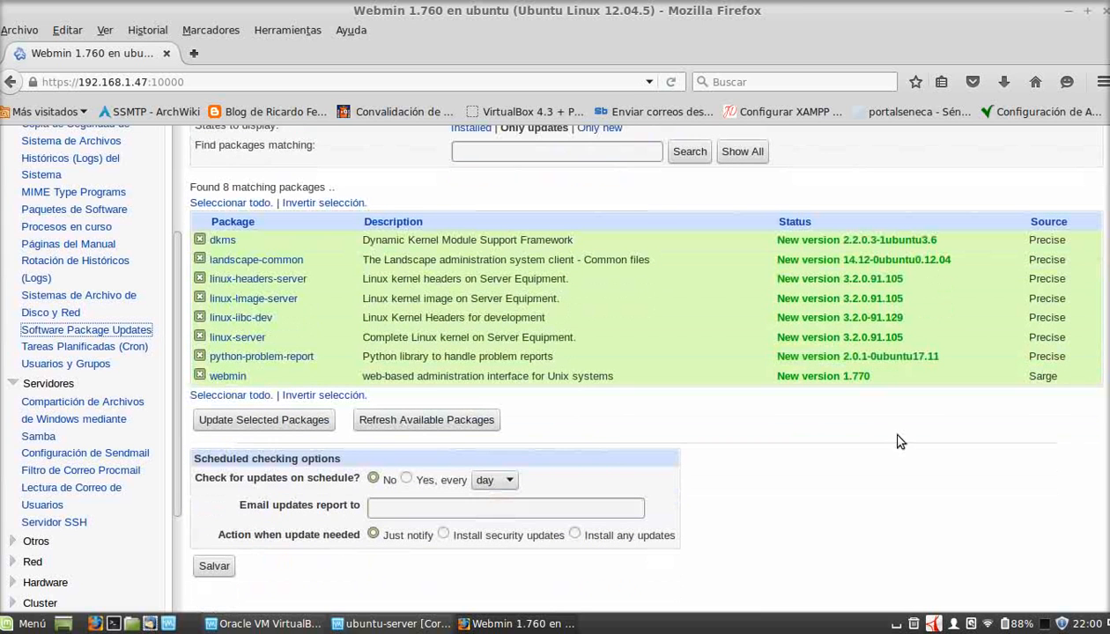
# Toggle selection of all eight packages and refresh the available packages list
pyautogui.click(298, 394)
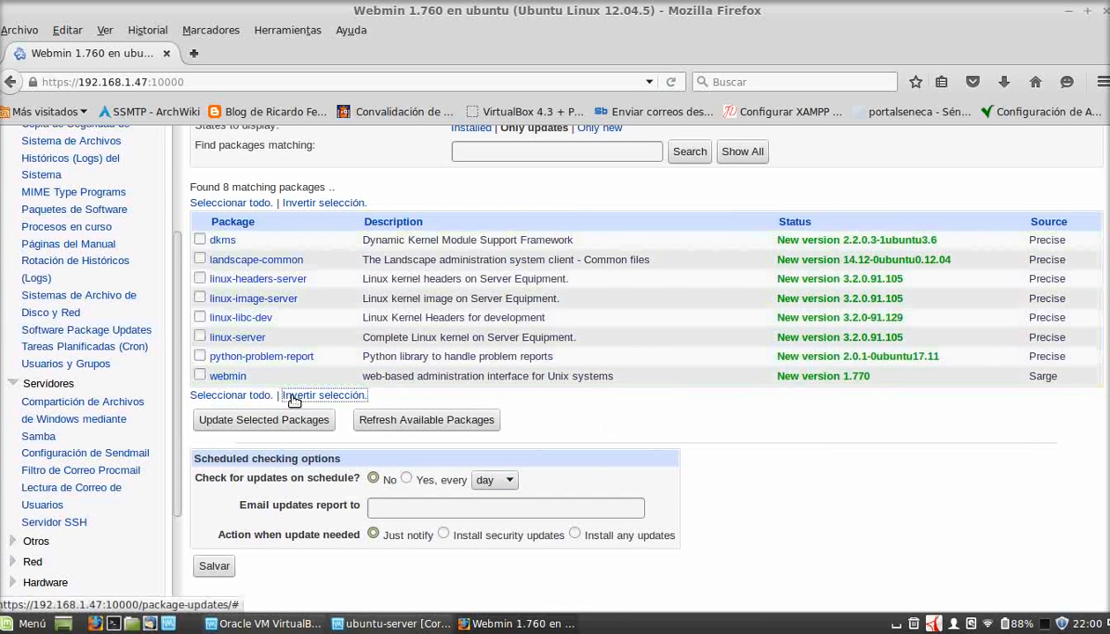
pyautogui.click(220, 394)
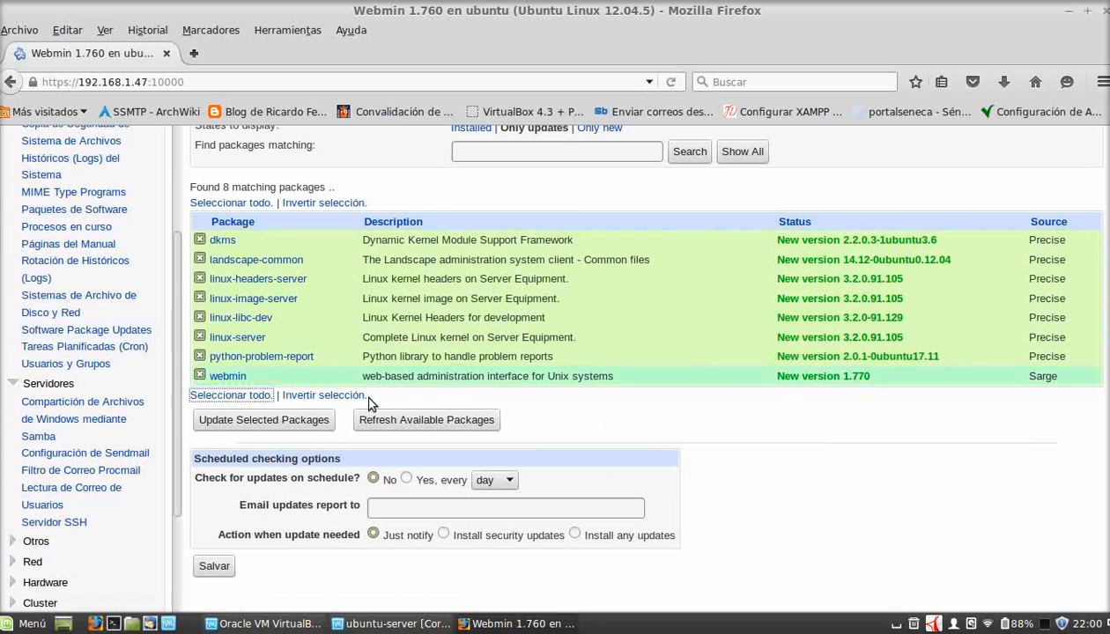
pyautogui.click(328, 396)
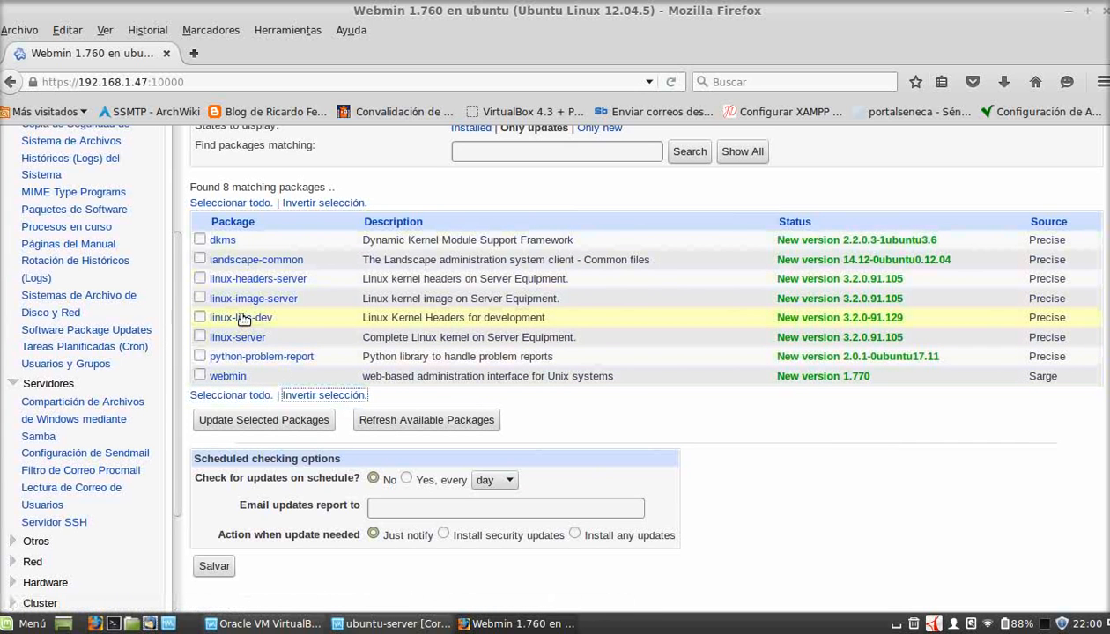
pyautogui.click(226, 395)
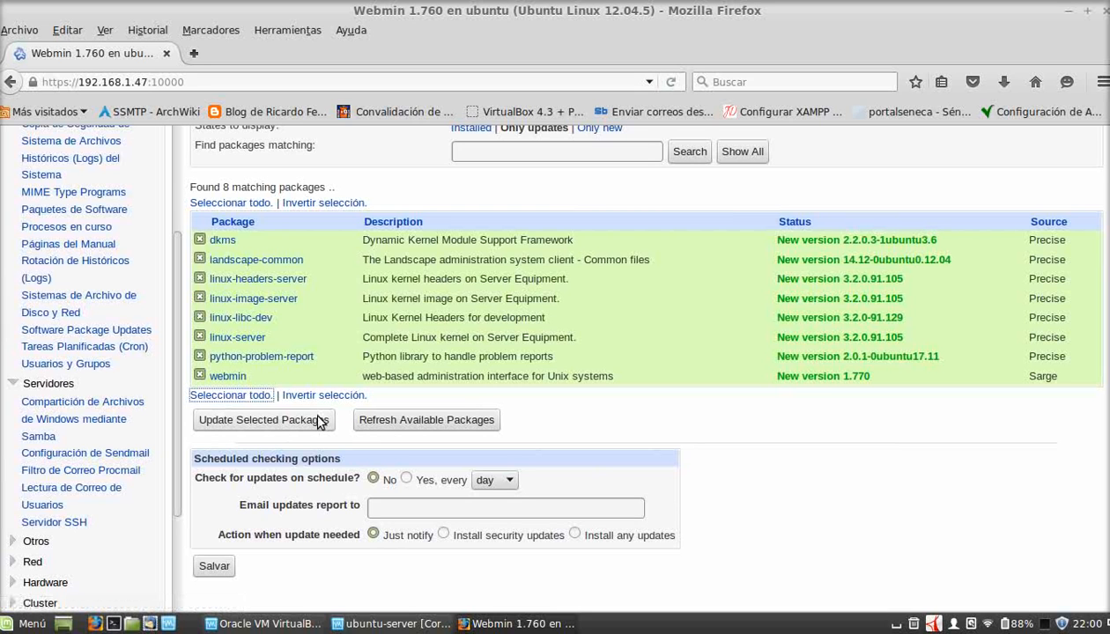
pyautogui.click(405, 420)
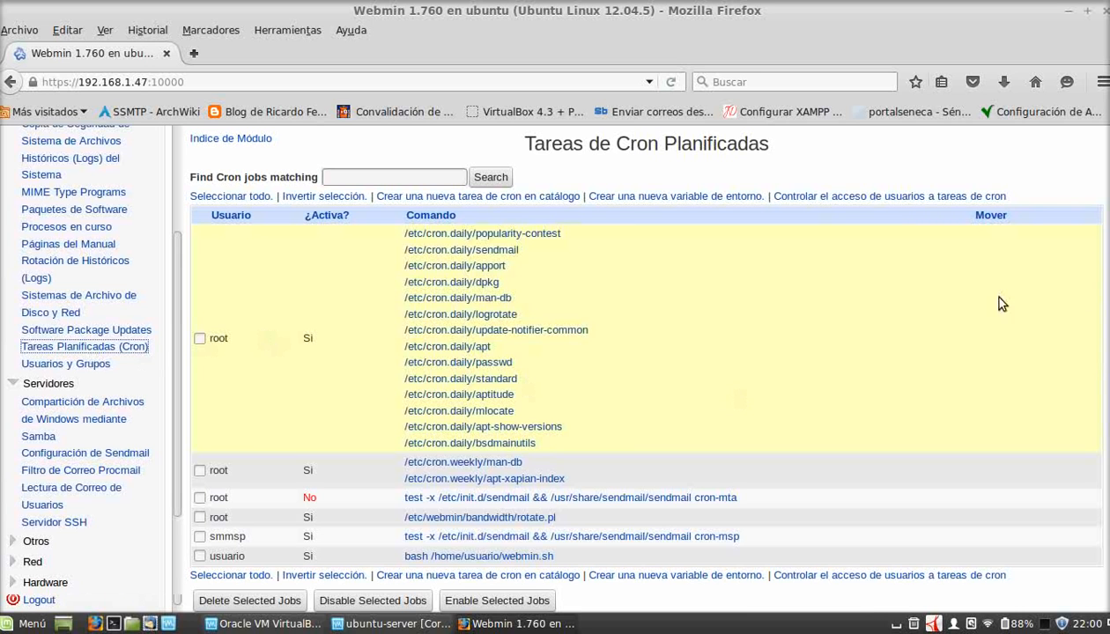
pyautogui.scroll(-1, 734, 398)
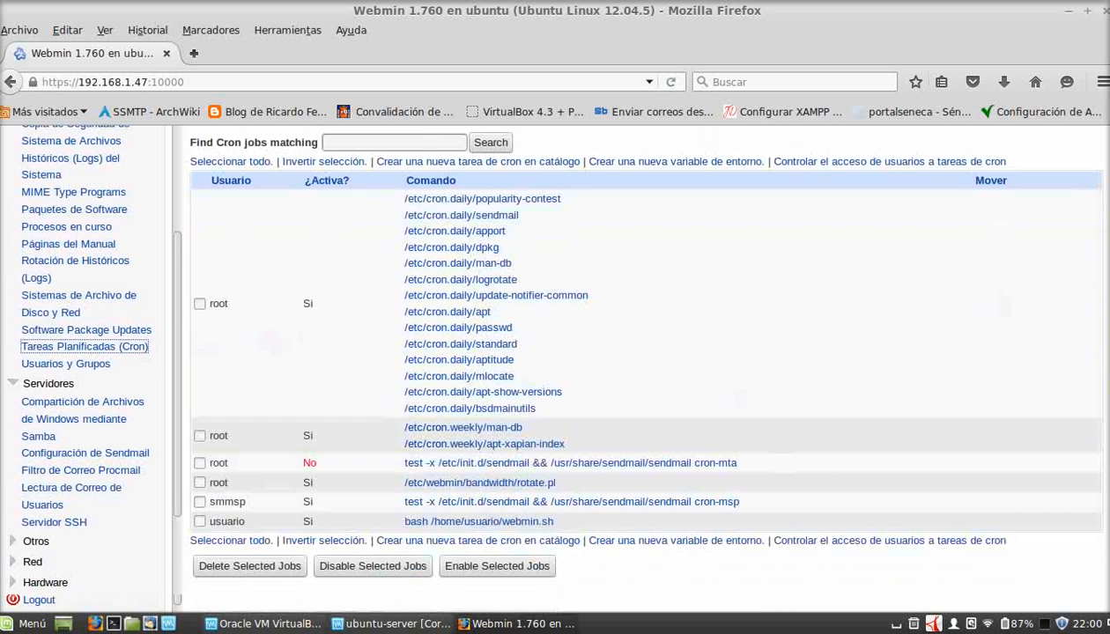
pyautogui.scroll(1, 637, 355)
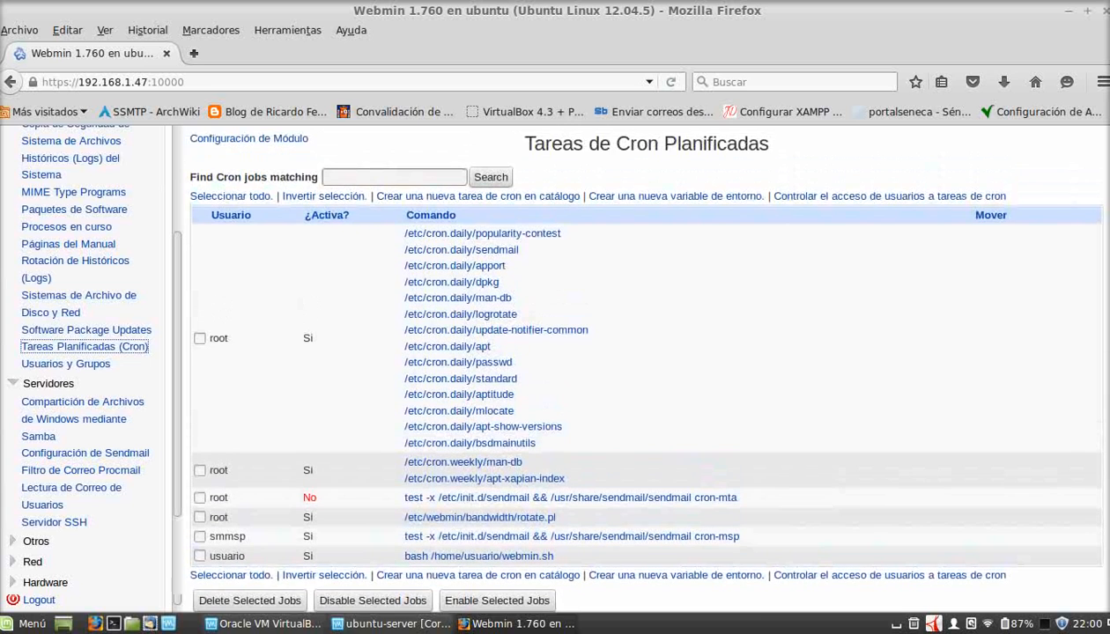
pyautogui.scroll(-1, 637, 363)
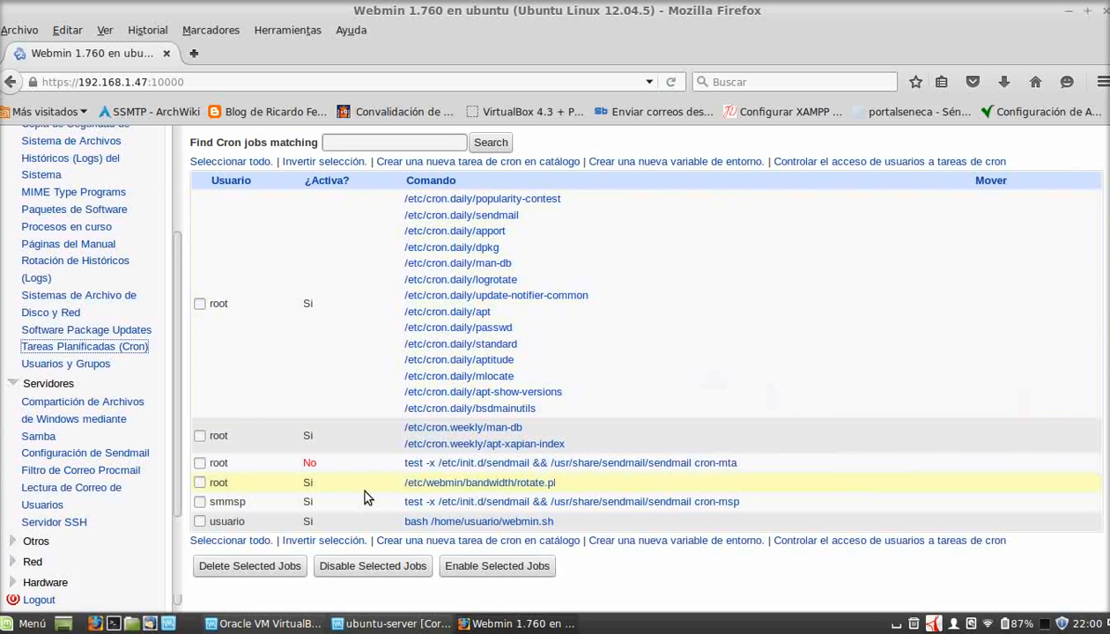
pyautogui.scroll(1, 637, 352)
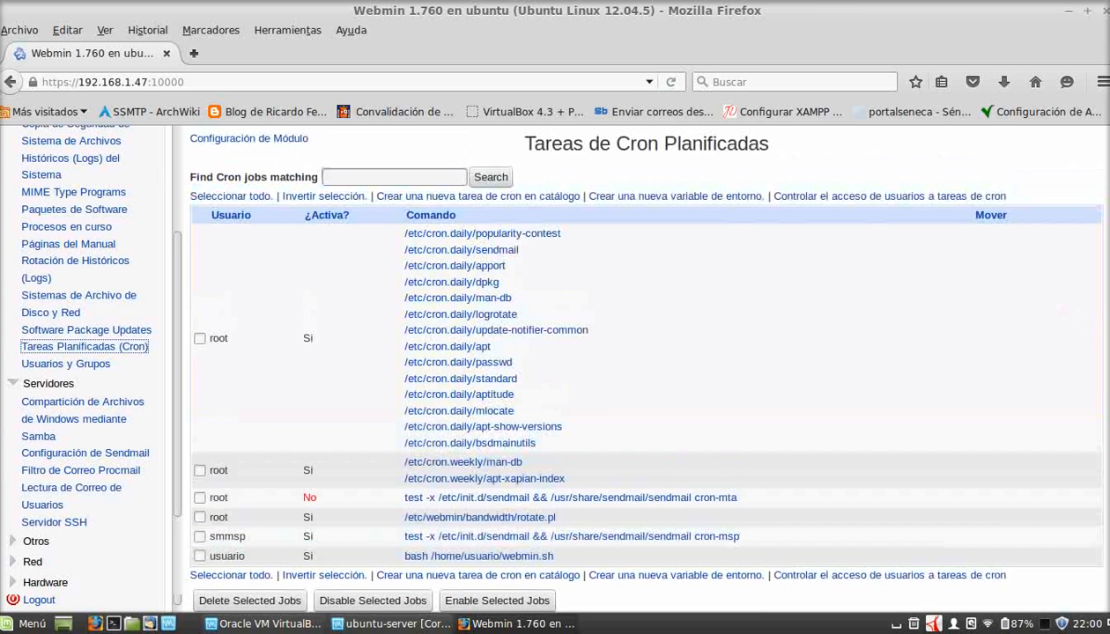
pyautogui.scroll(-1, 637, 368)
pyautogui.scroll(1, 637, 368)
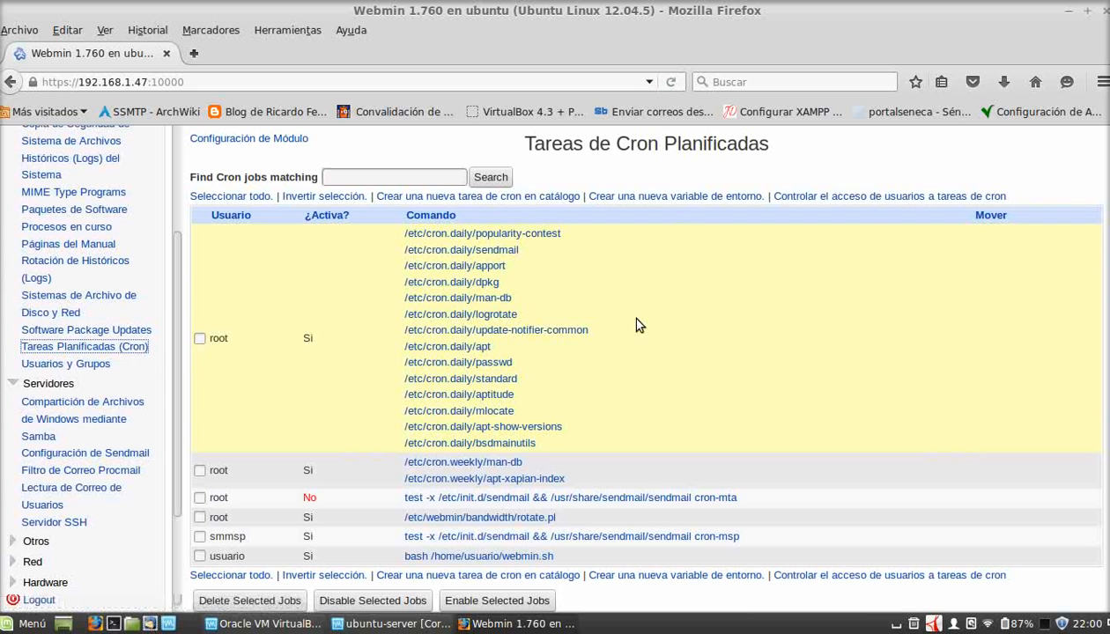
# Start a new cron job set to run as user usuario
pyautogui.click(456, 197)
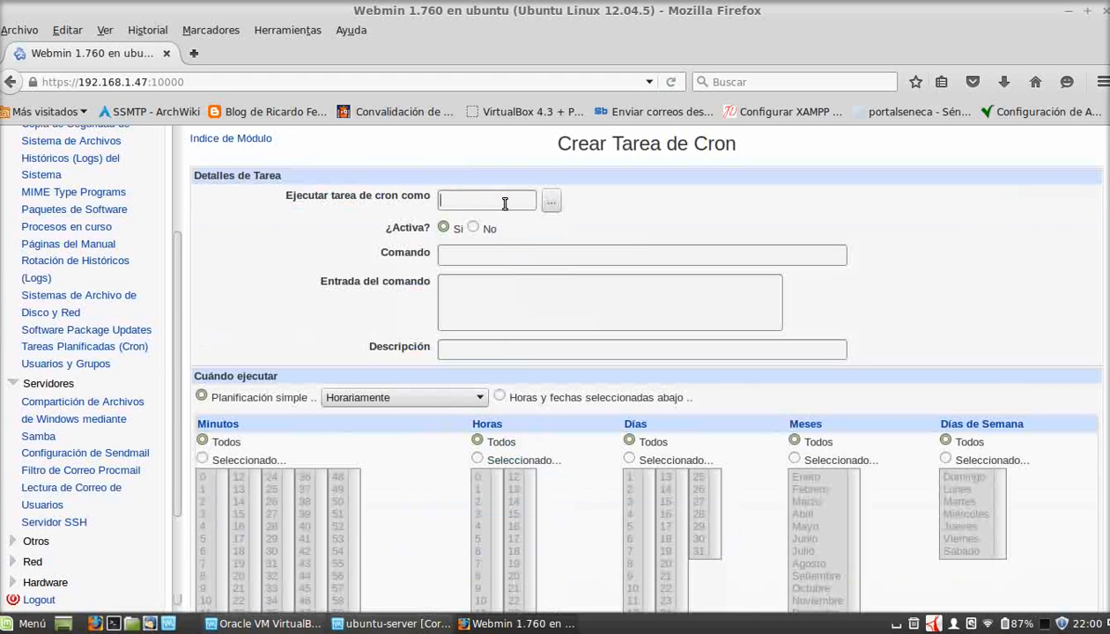
pyautogui.click(549, 204)
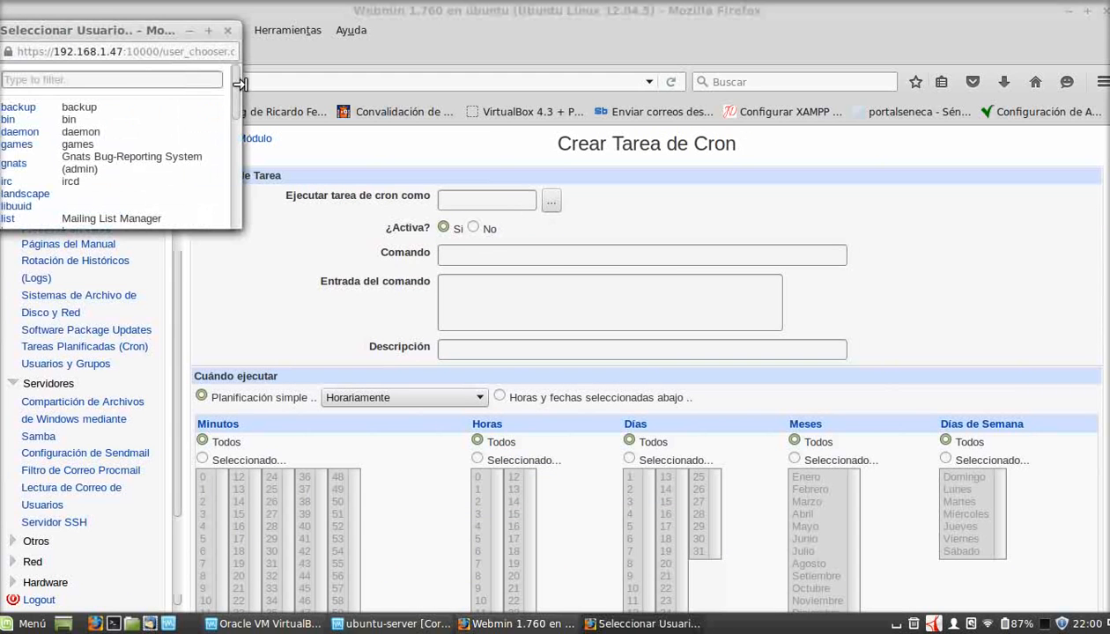
pyautogui.moveTo(232, 85); pyautogui.dragTo(224, 211)
pyautogui.click(18, 167)
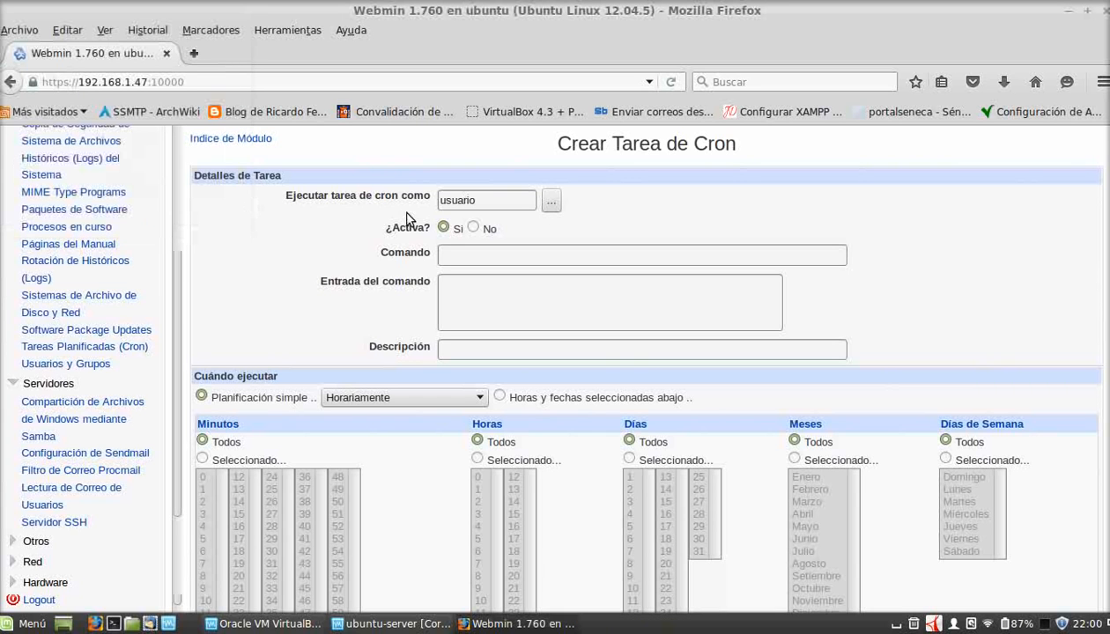
# Enter the command 'mkdir /home/usuario/prueba' for the job
pyautogui.click(471, 248)
pyautogui.write('mkdir /home/usuario/')
pyautogui.press('Home')
pyautogui.write('p')
pyautogui.press('BackSpace')
pyautogui.click(587, 255)
pyautogui.write('prueba')
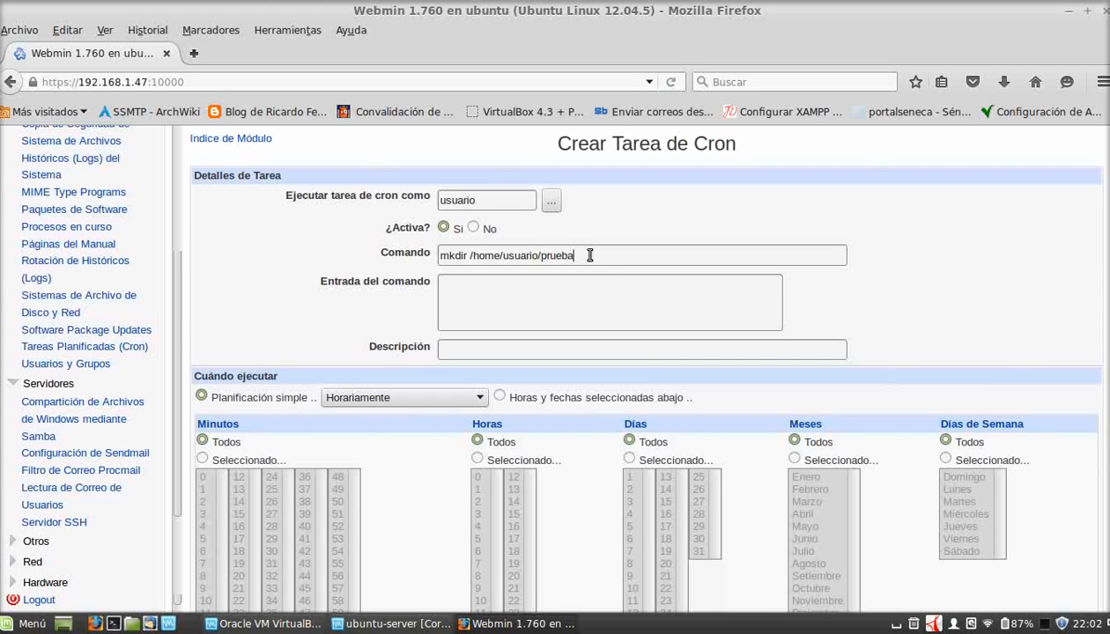
# Give the job the description 'crear una carpeta'
pyautogui.click(538, 290)
pyautogui.scroll(-3, 538, 290)
pyautogui.scroll(-2, 711, 305)
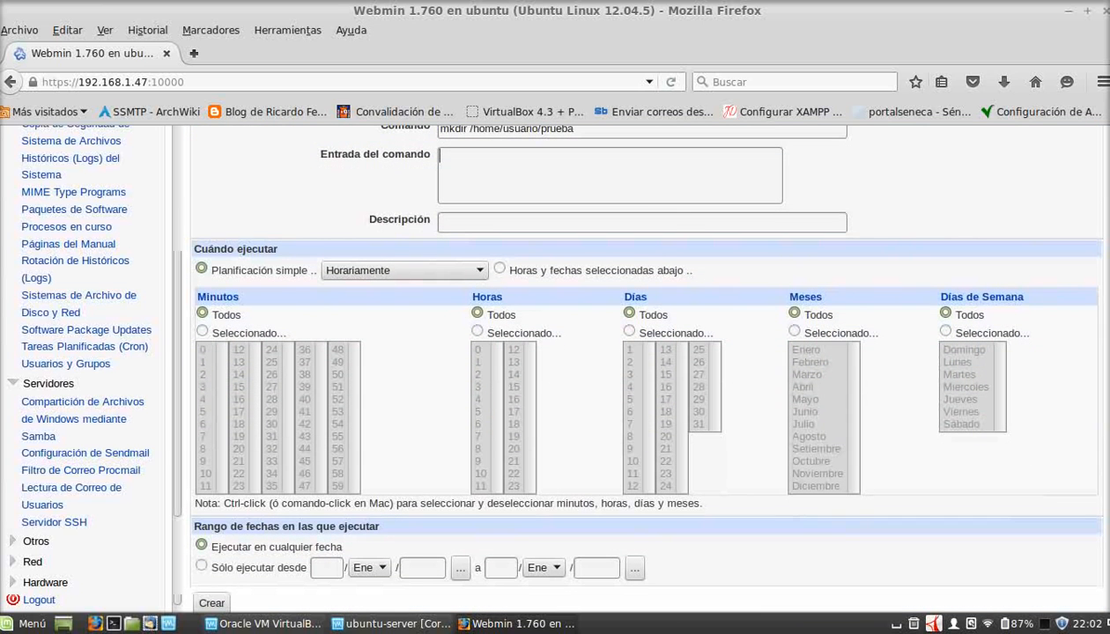
pyautogui.write('crear una carpeta')
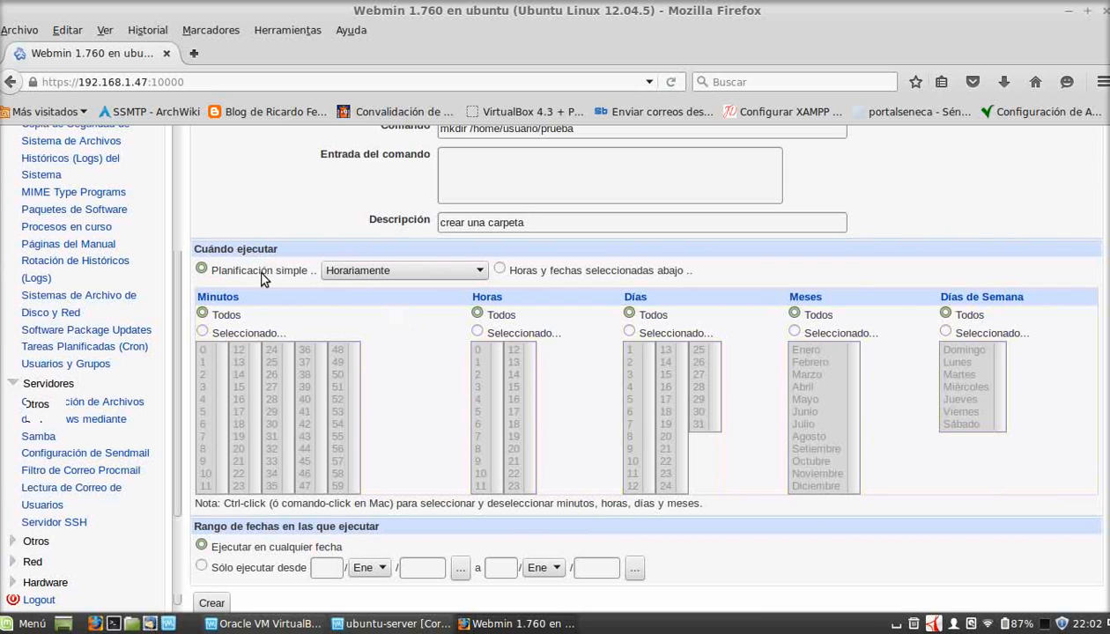
# Choose the simple schedule 'Diariamente (a la medianoche)' and submit the job
pyautogui.click(340, 270)
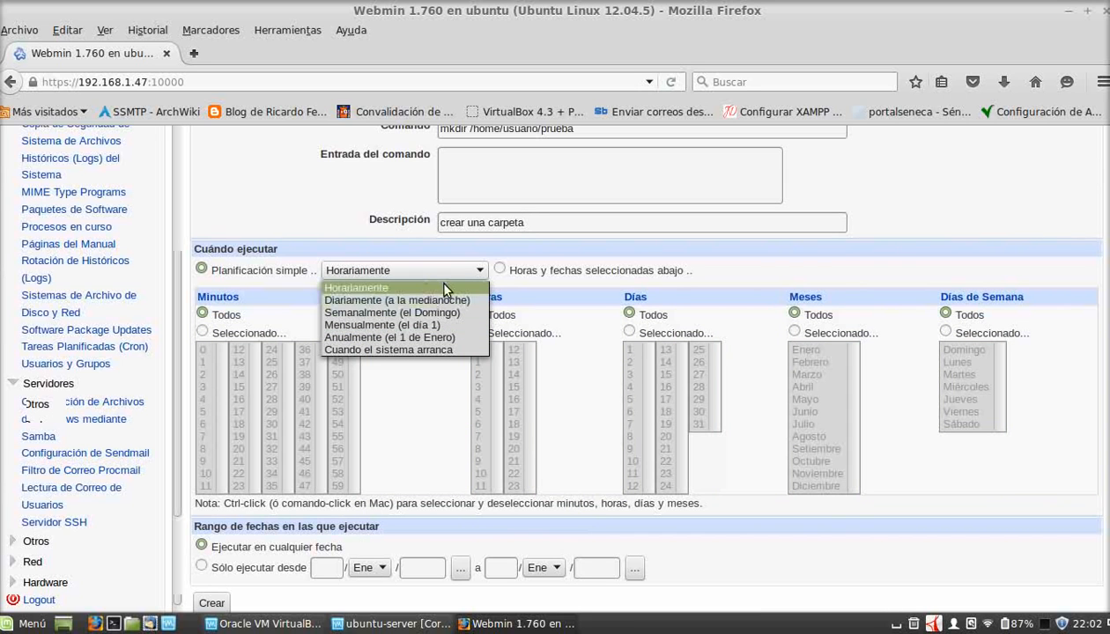
pyautogui.click(480, 338)
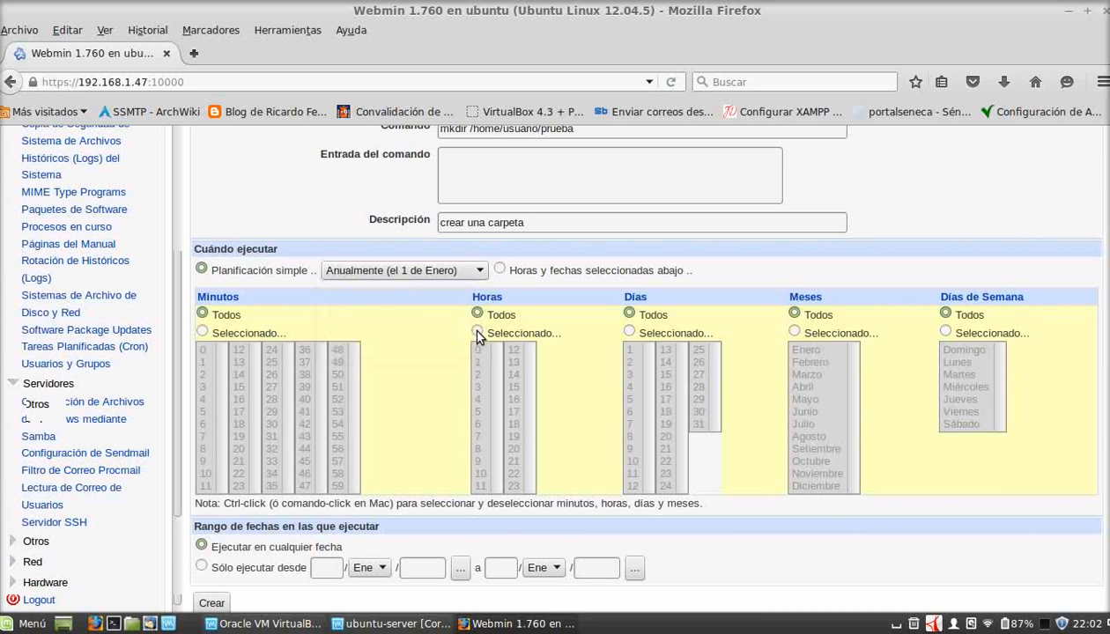
pyautogui.click(444, 275)
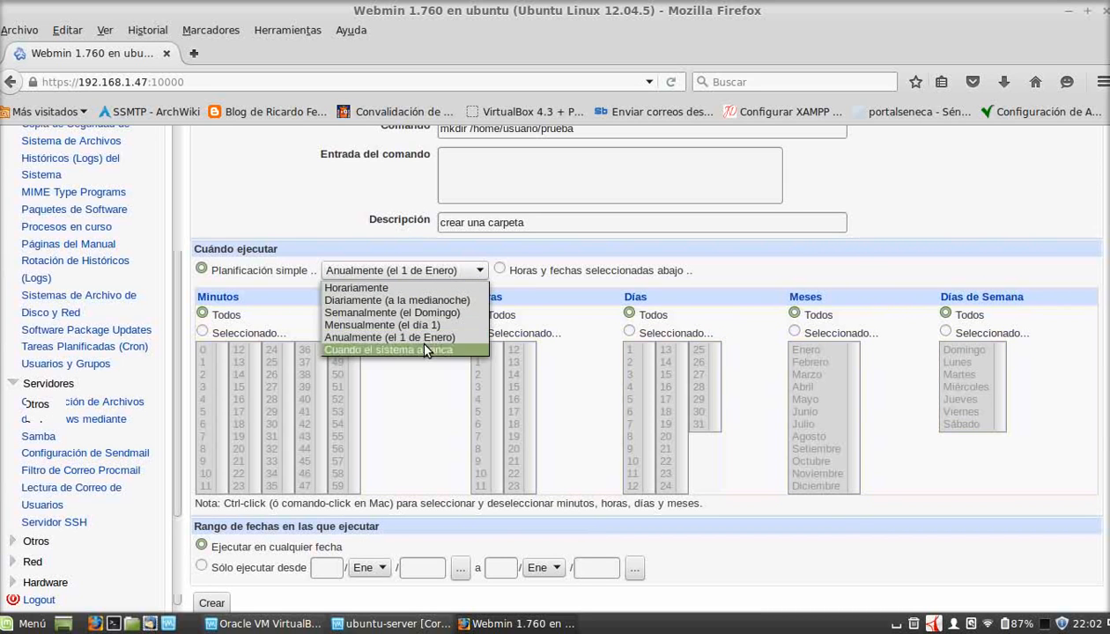
pyautogui.click(414, 300)
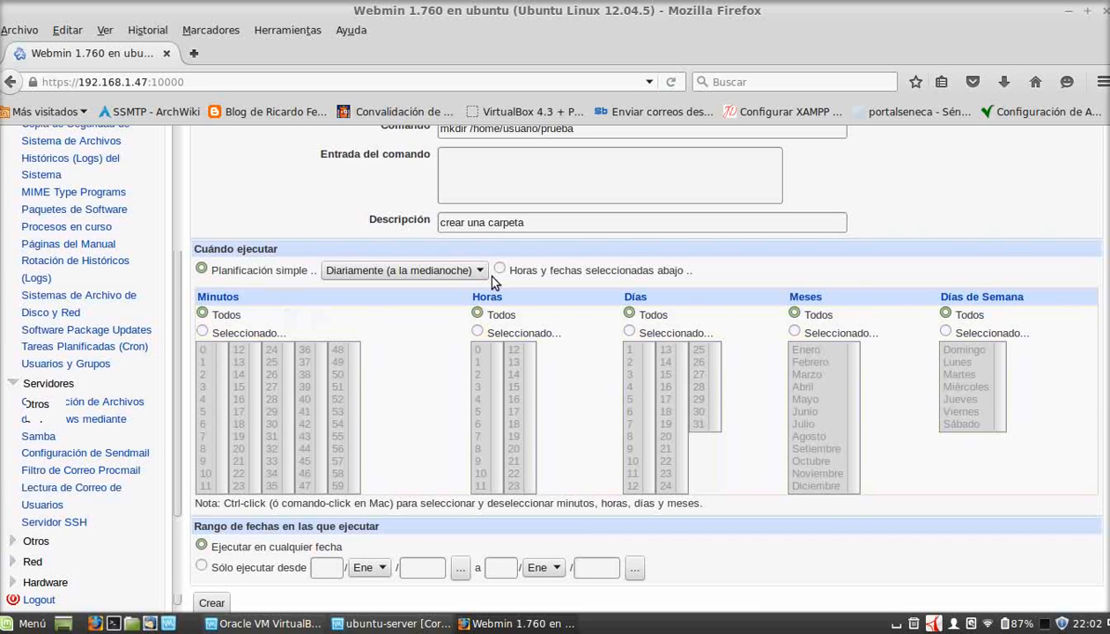
pyautogui.click(204, 332)
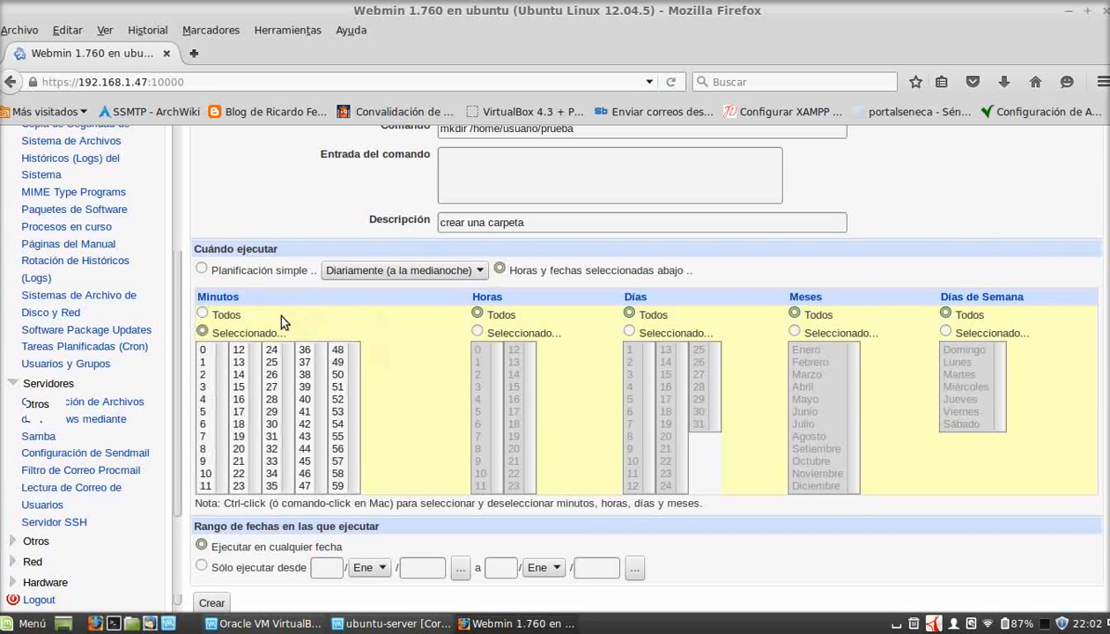
pyautogui.click(476, 331)
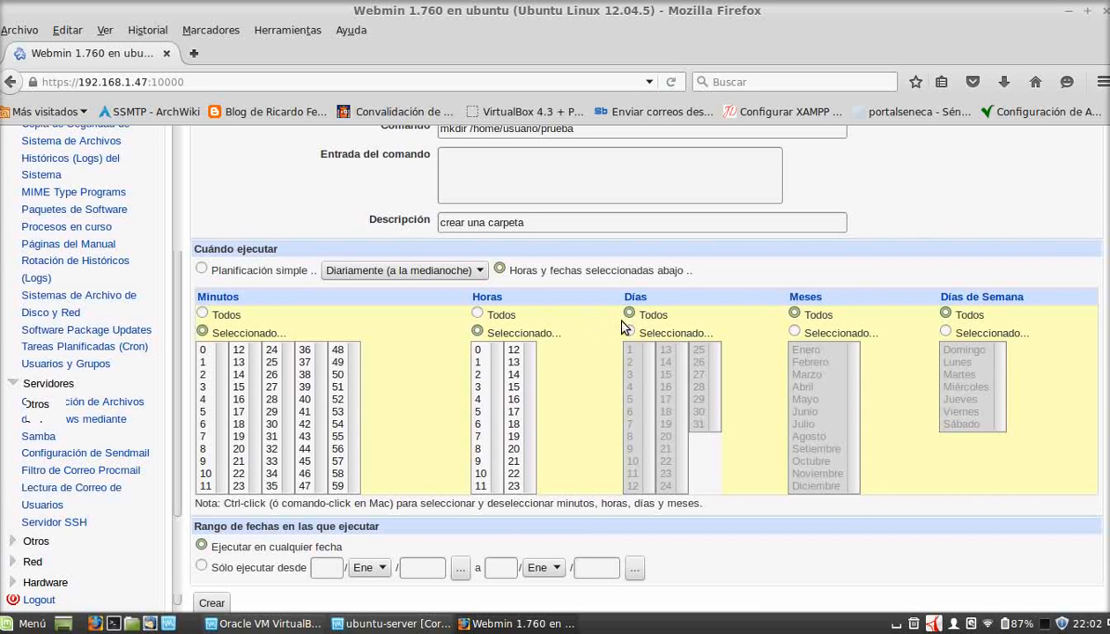
pyautogui.click(631, 332)
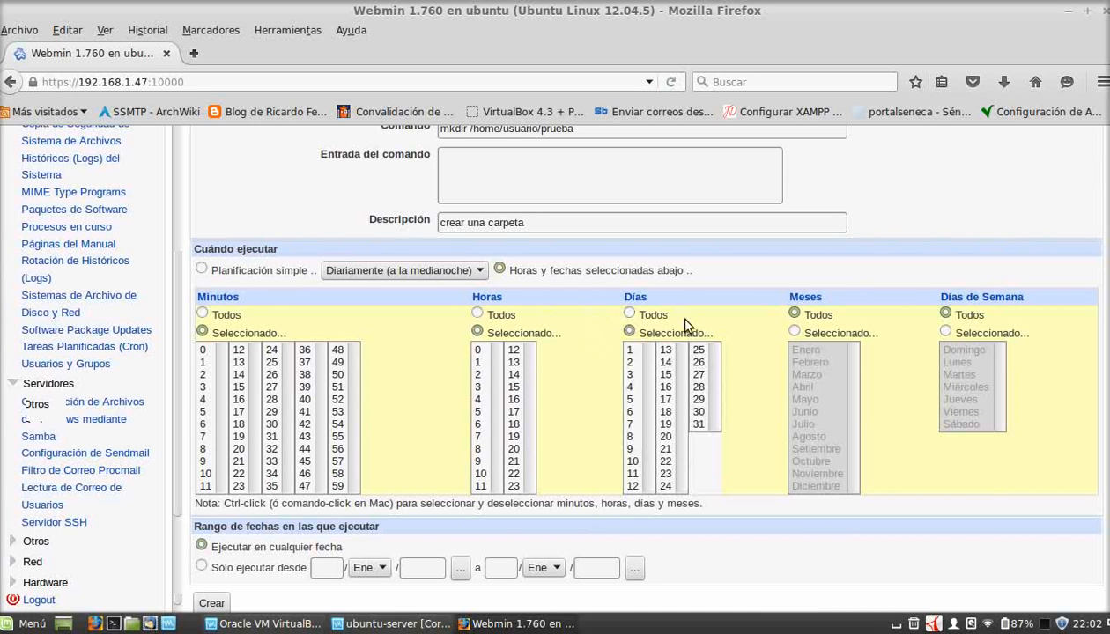
pyautogui.click(945, 333)
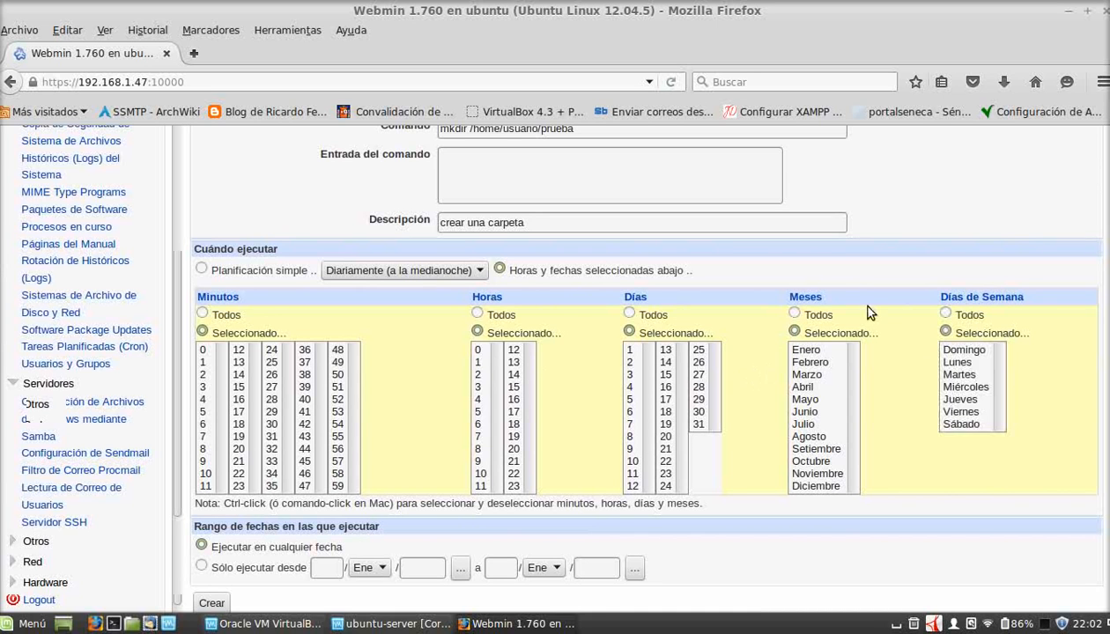
pyautogui.click(944, 315)
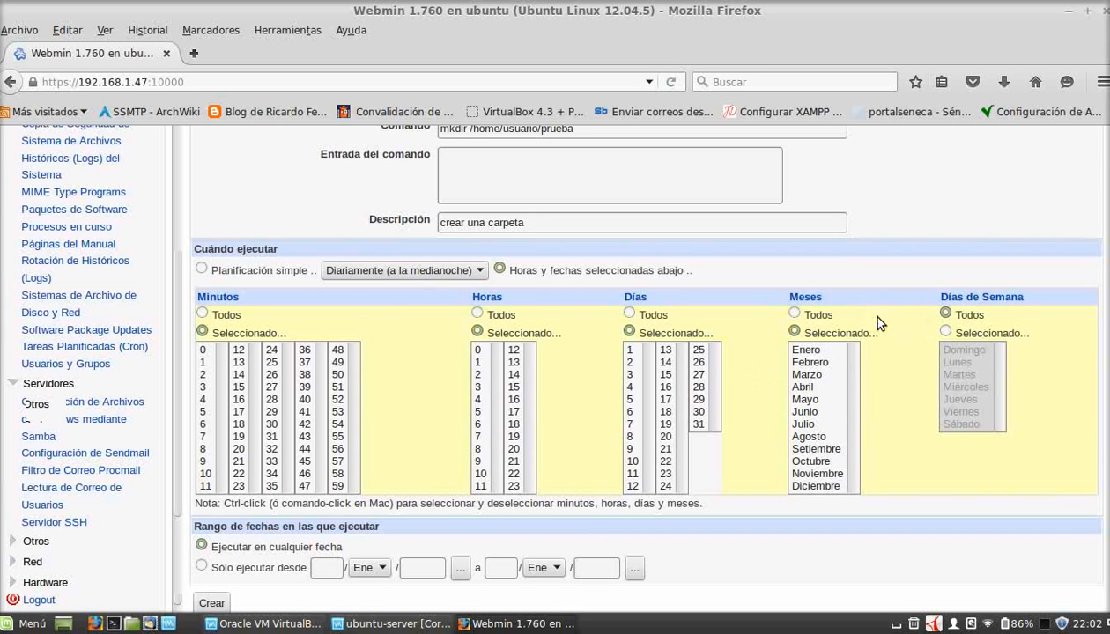
pyautogui.click(796, 314)
pyautogui.scroll(-1, 956, 248)
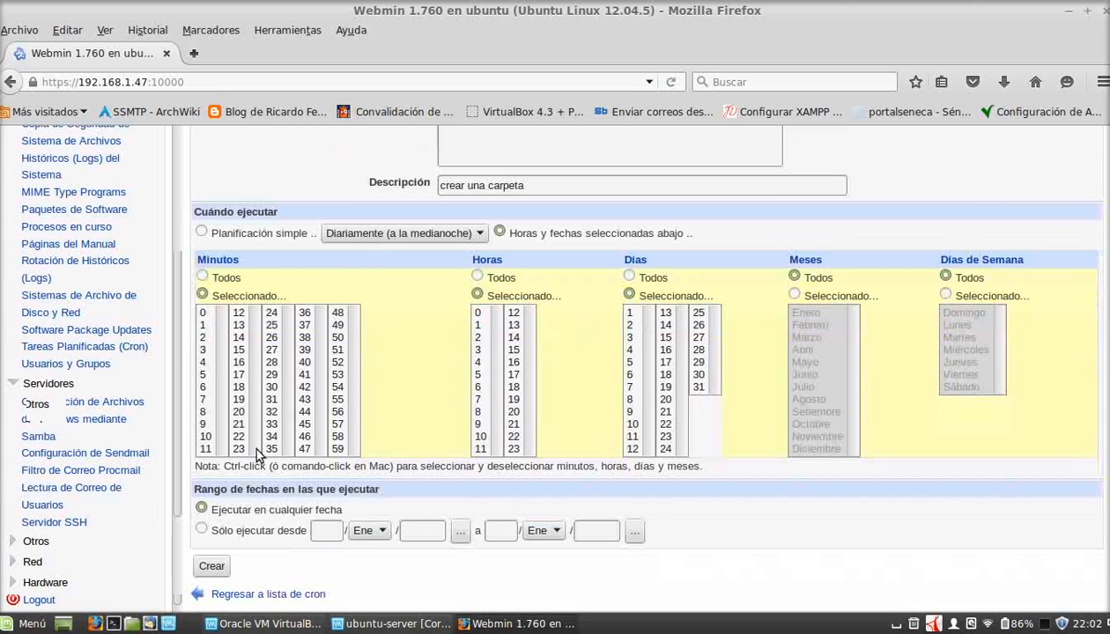
pyautogui.click(212, 568)
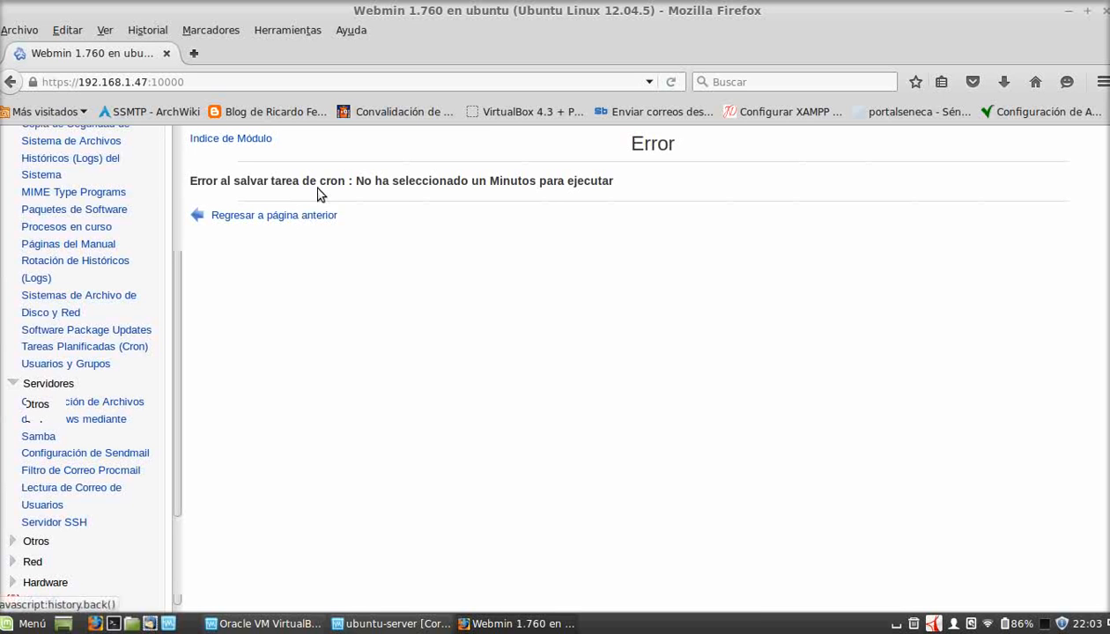
# After the error, reset minutes to all, keep daily at midnight, and create the job
pyautogui.tripleClick(483, 180)
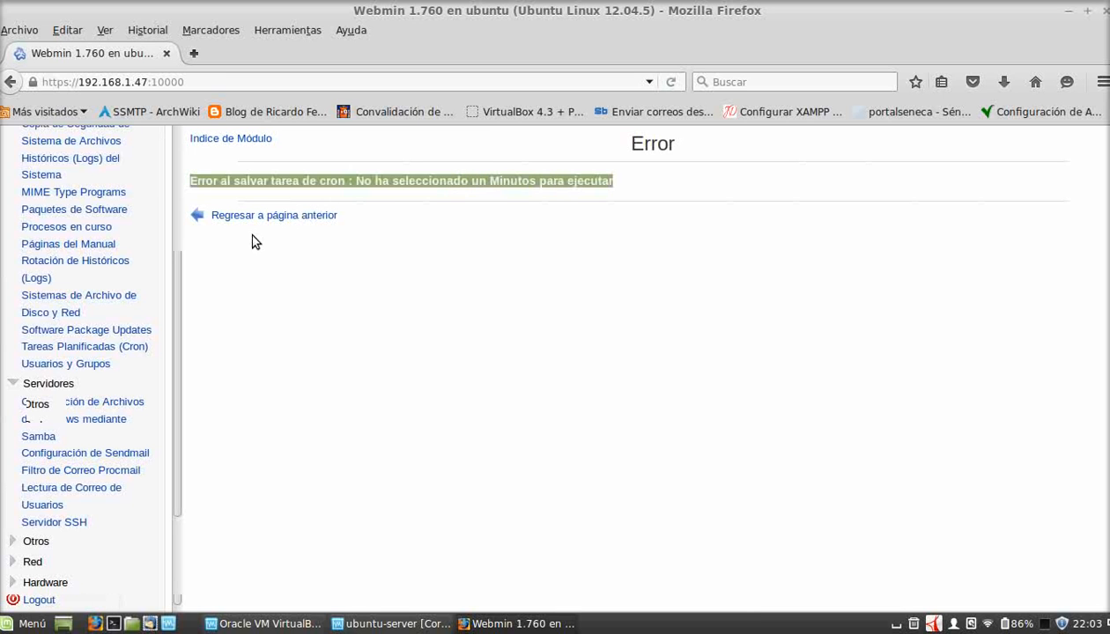
pyautogui.click(275, 217)
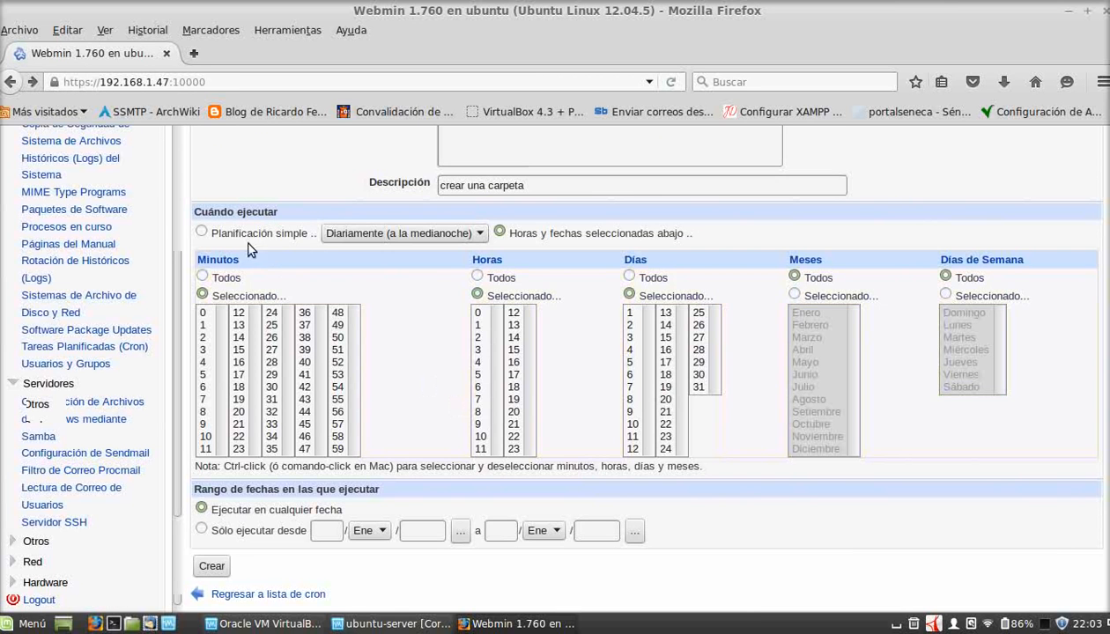
pyautogui.click(202, 276)
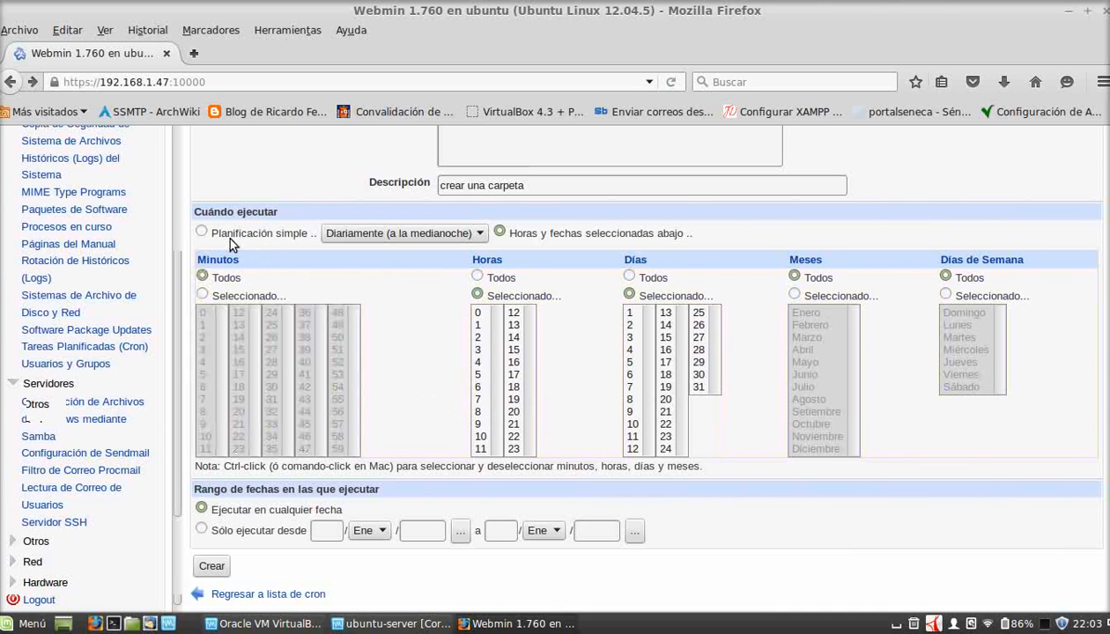
pyautogui.click(202, 231)
pyautogui.click(413, 231)
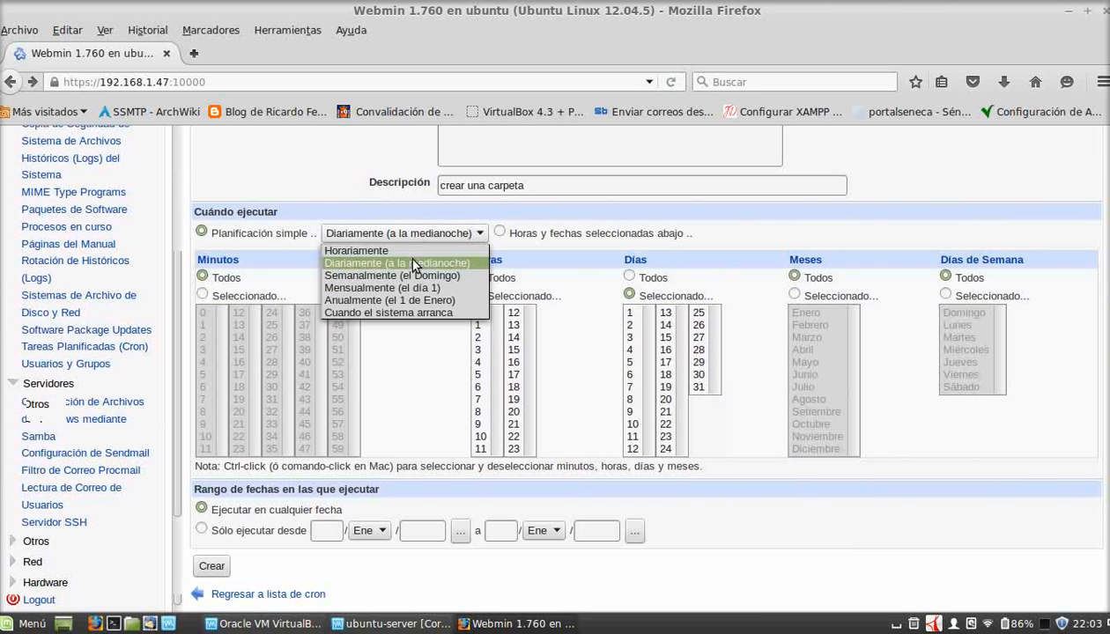
pyautogui.click(401, 263)
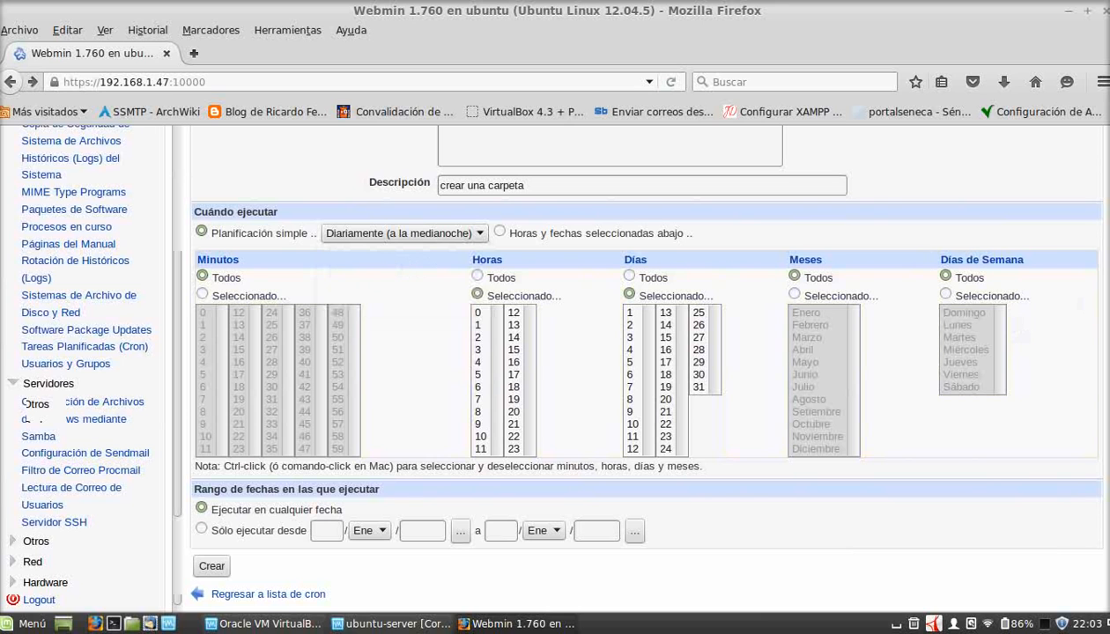
pyautogui.click(210, 568)
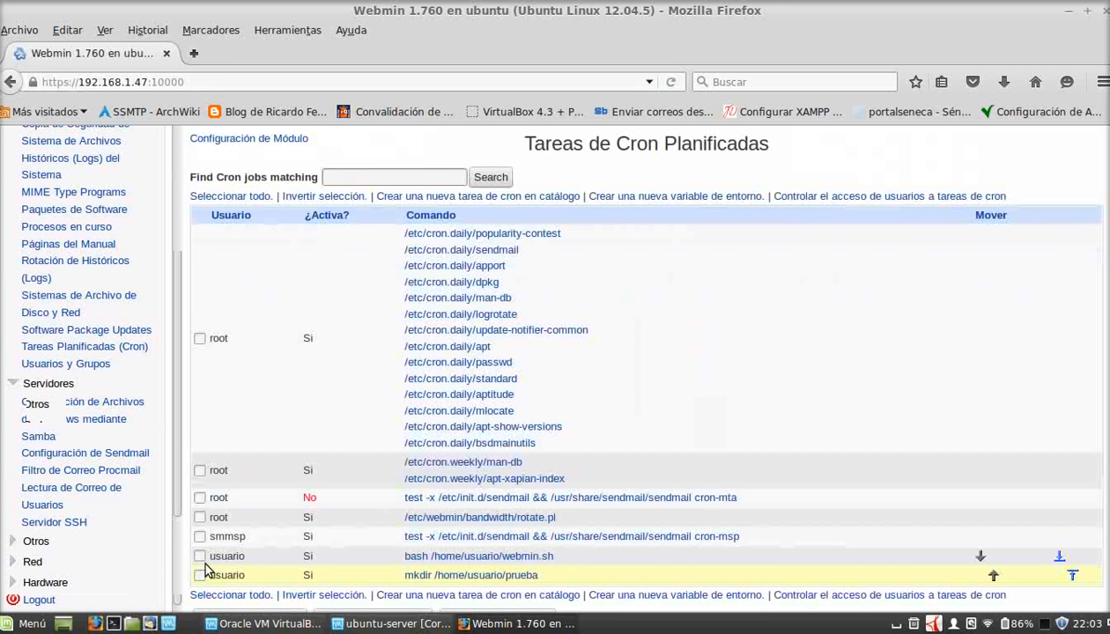
# Open the mkdir /home/usuario/prueba cron job and scroll through its edit form
pyautogui.scroll(-1, 621, 510)
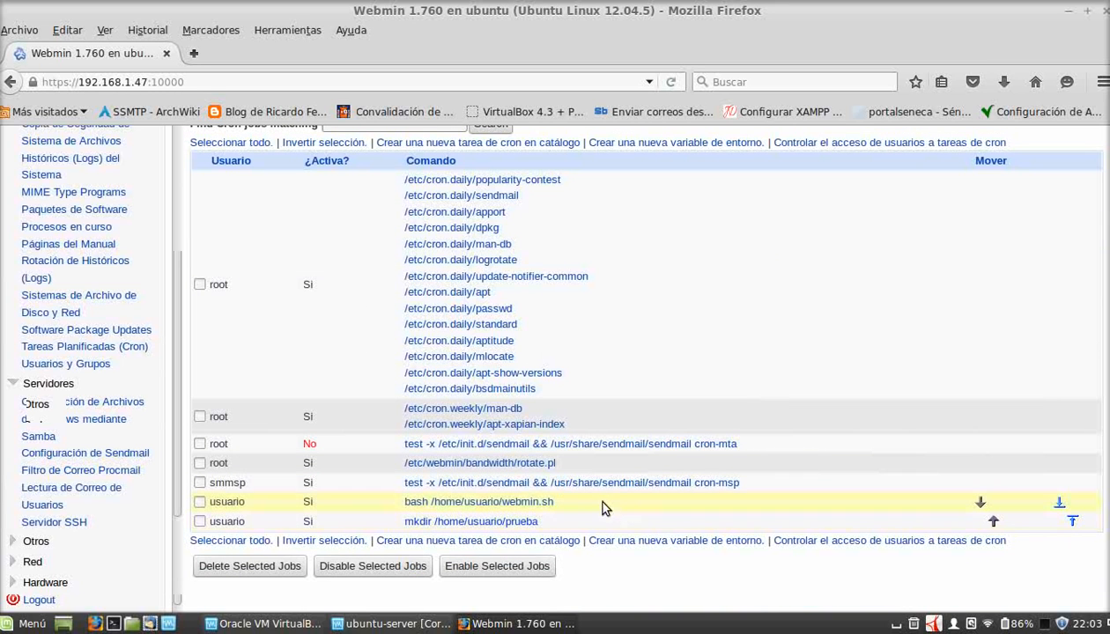
pyautogui.click(491, 522)
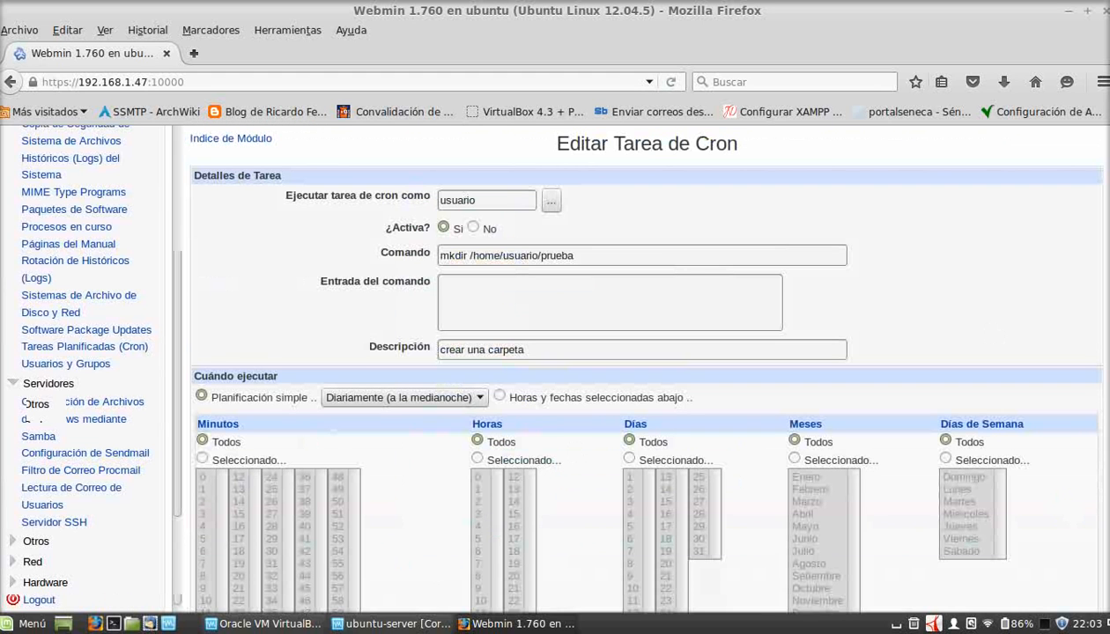
pyautogui.scroll(-3, 494, 431)
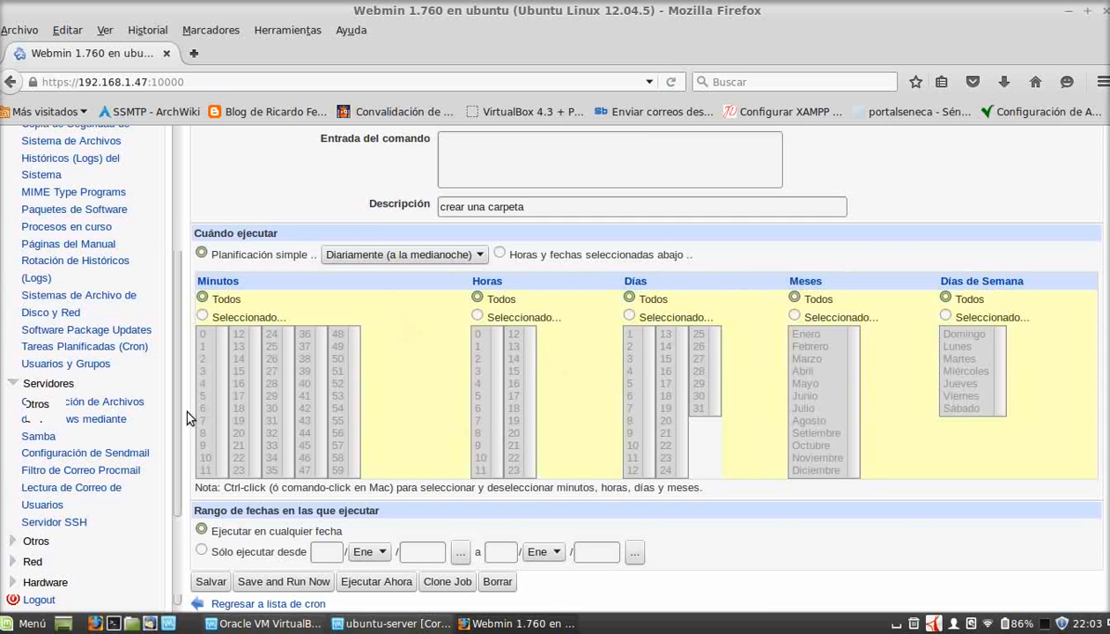
pyautogui.click(84, 364)
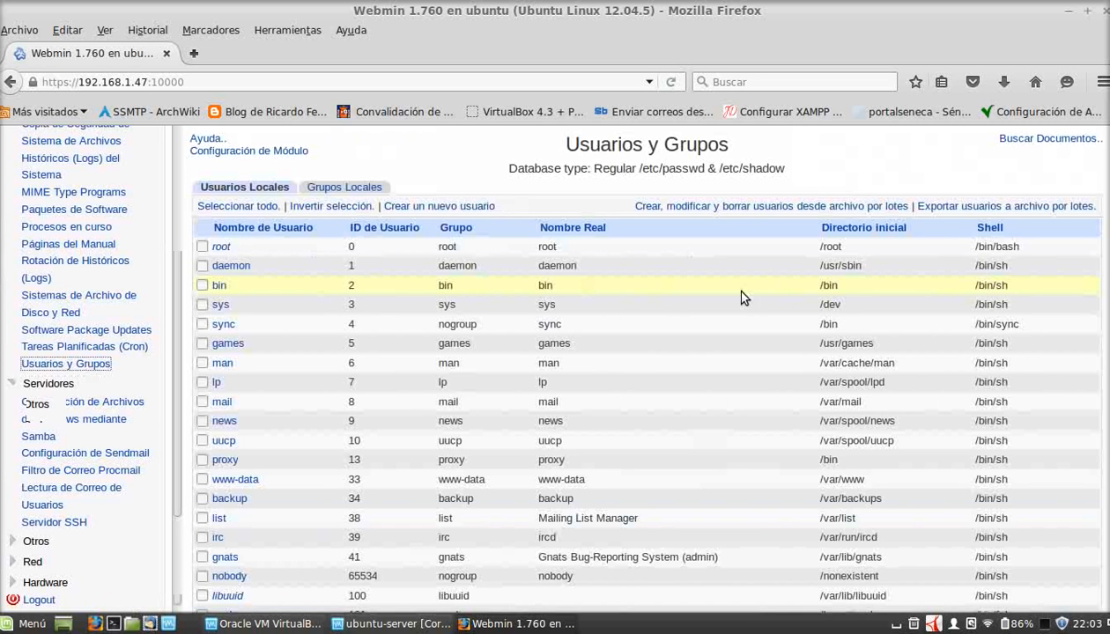
# Find the usuario row in the Usuarios Locales table and note its UID 1000
pyautogui.scroll(-6, 742, 298)
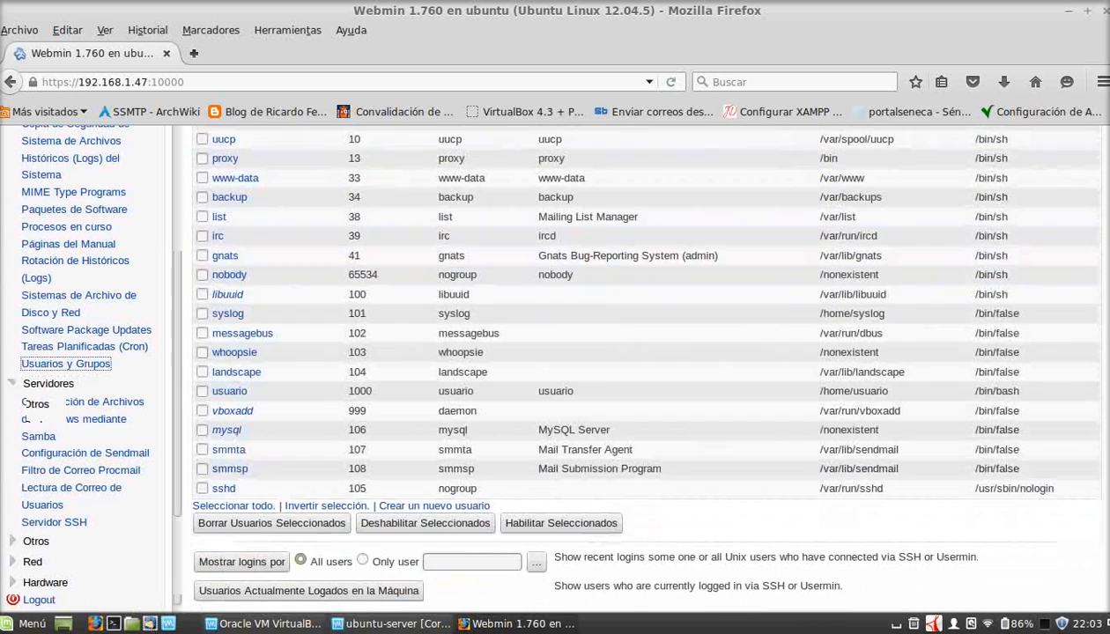
pyautogui.scroll(1, 979, 378)
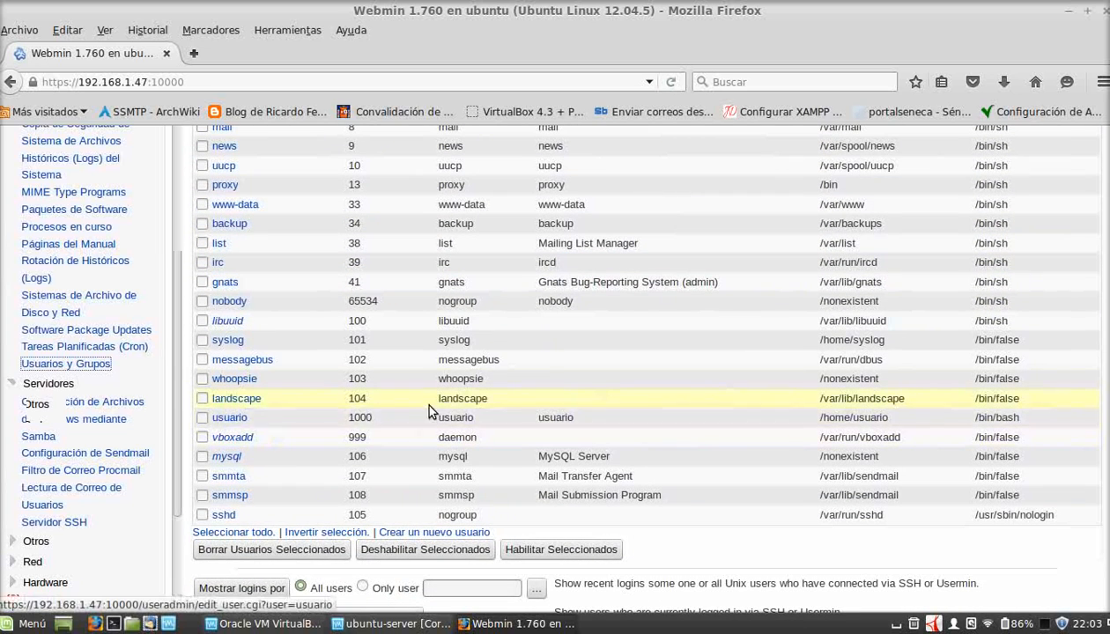
pyautogui.scroll(5, 646, 352)
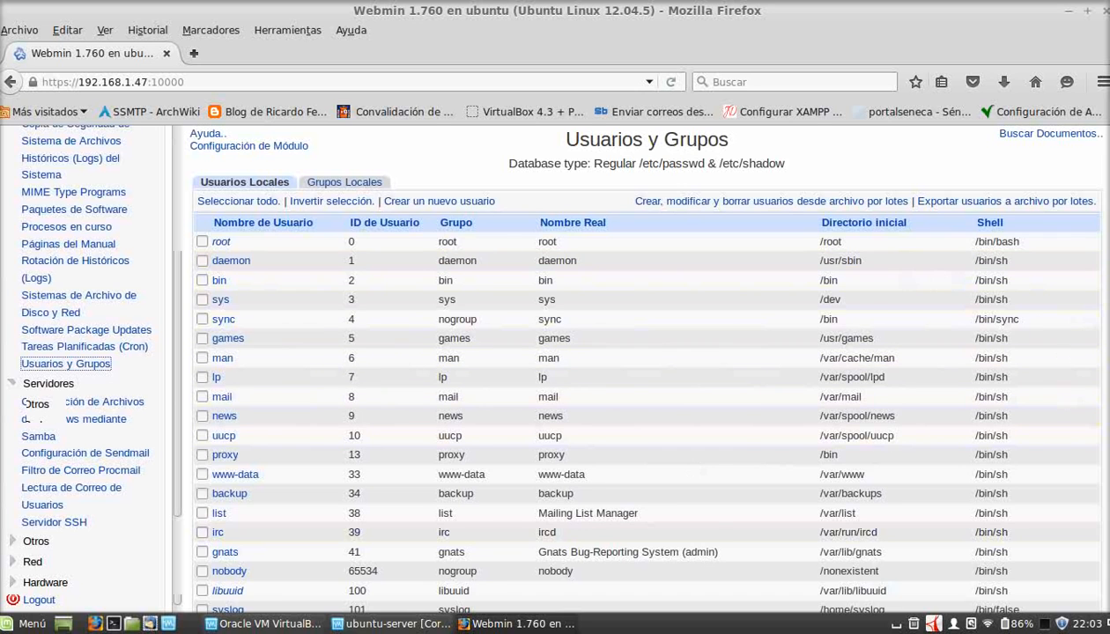
pyautogui.scroll(-1, 1085, 328)
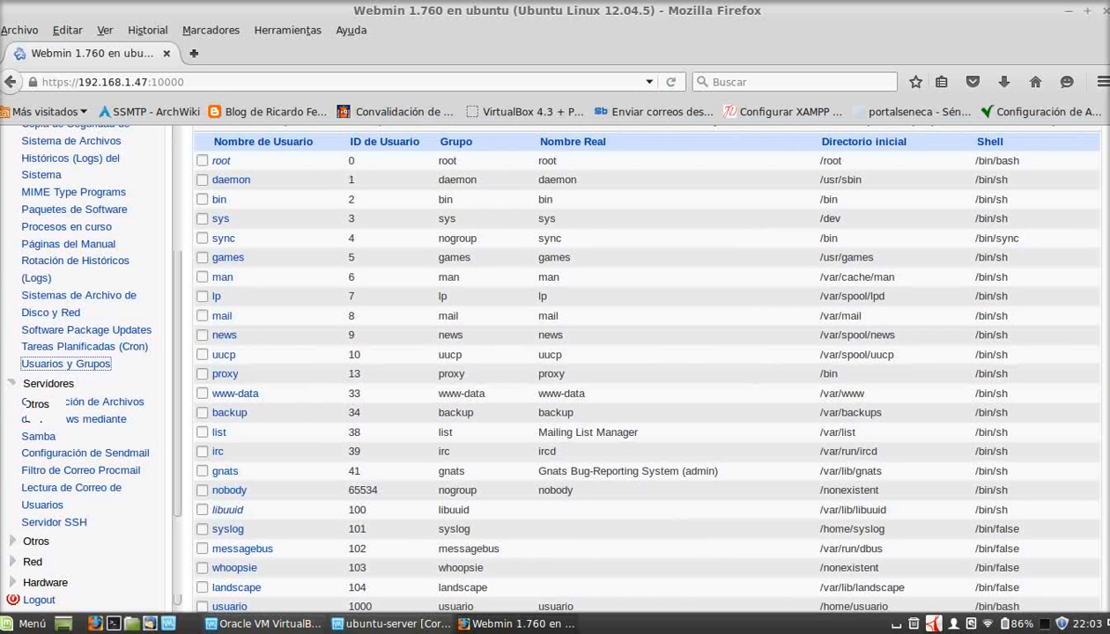
pyautogui.scroll(1, 638, 365)
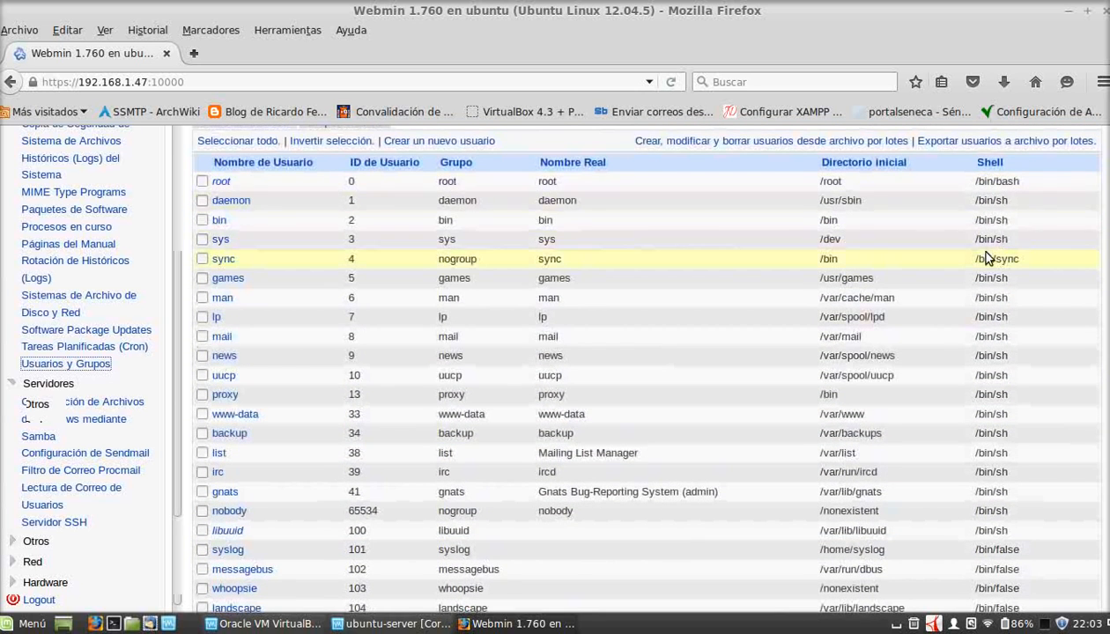
pyautogui.scroll(-3, 637, 365)
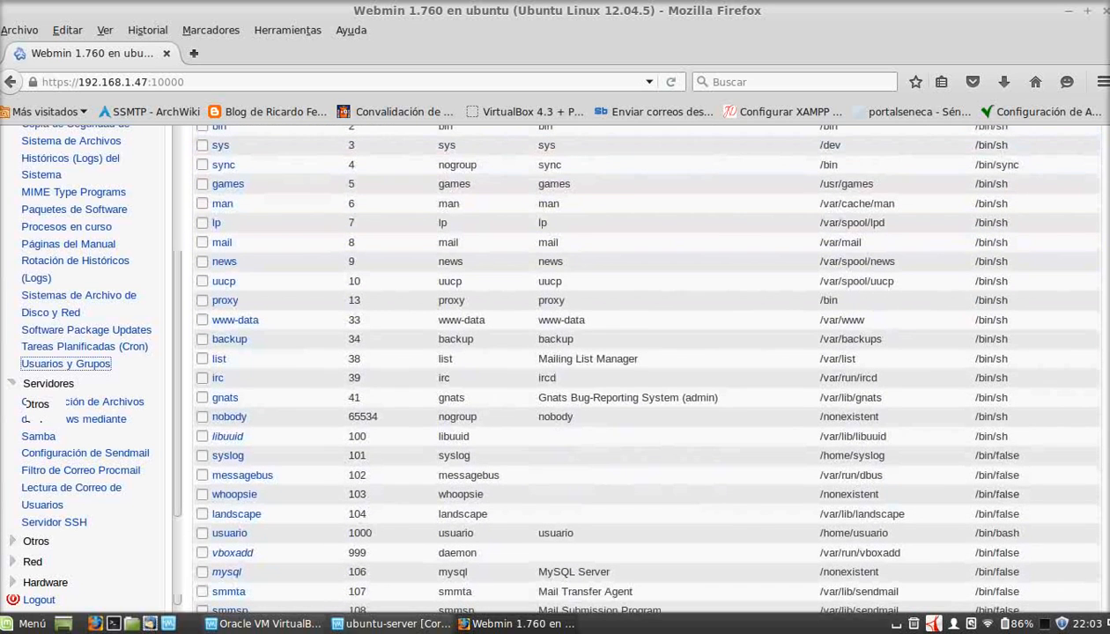
pyautogui.scroll(-2, 637, 364)
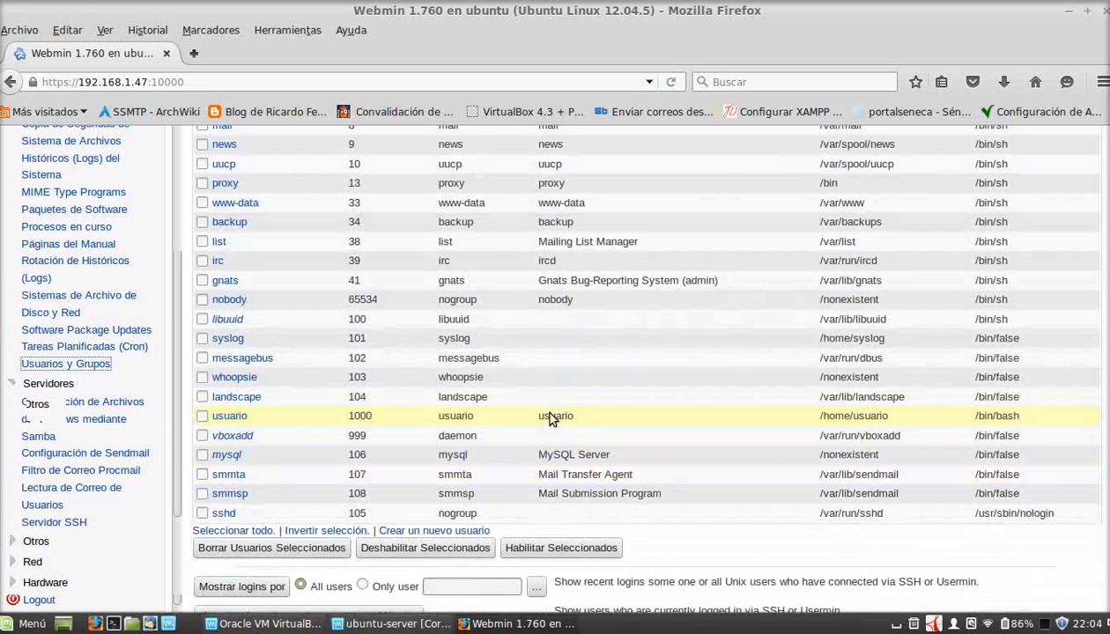
pyautogui.doubleClick(360, 417)
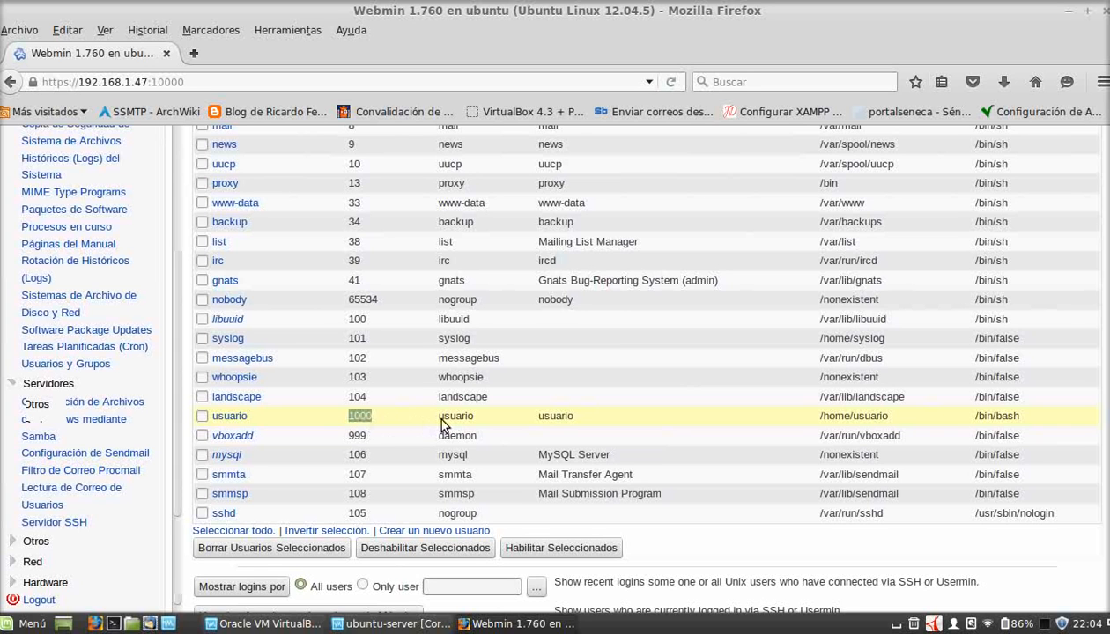
# Note usuario's primary group, real name and home /home/usuario, then tick its checkbox
pyautogui.tripleClick(442, 421)
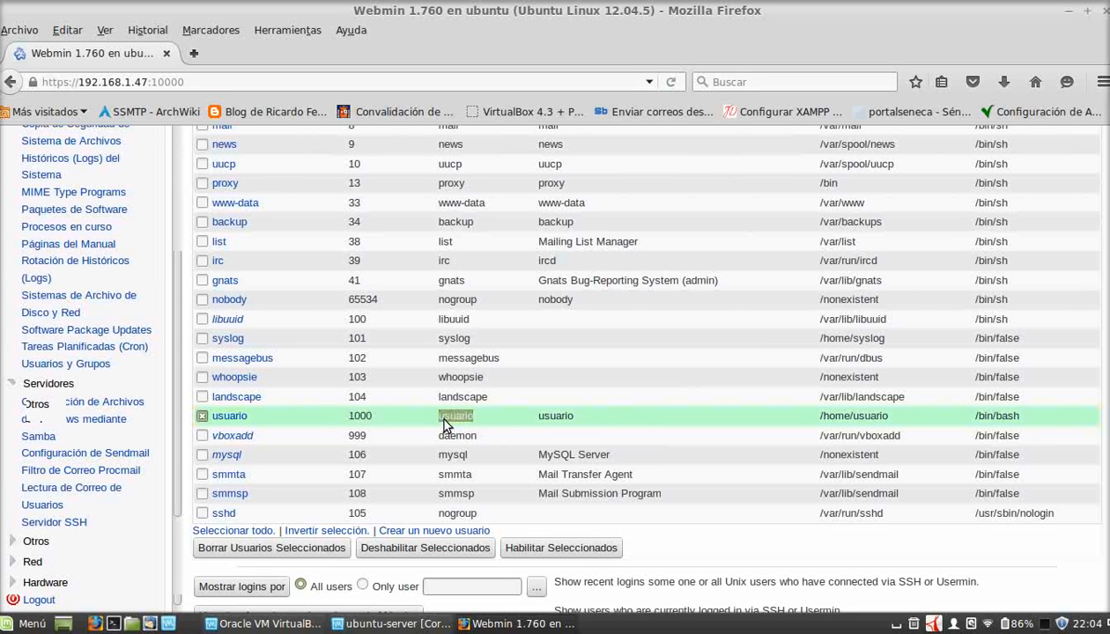
pyautogui.tripleClick(565, 420)
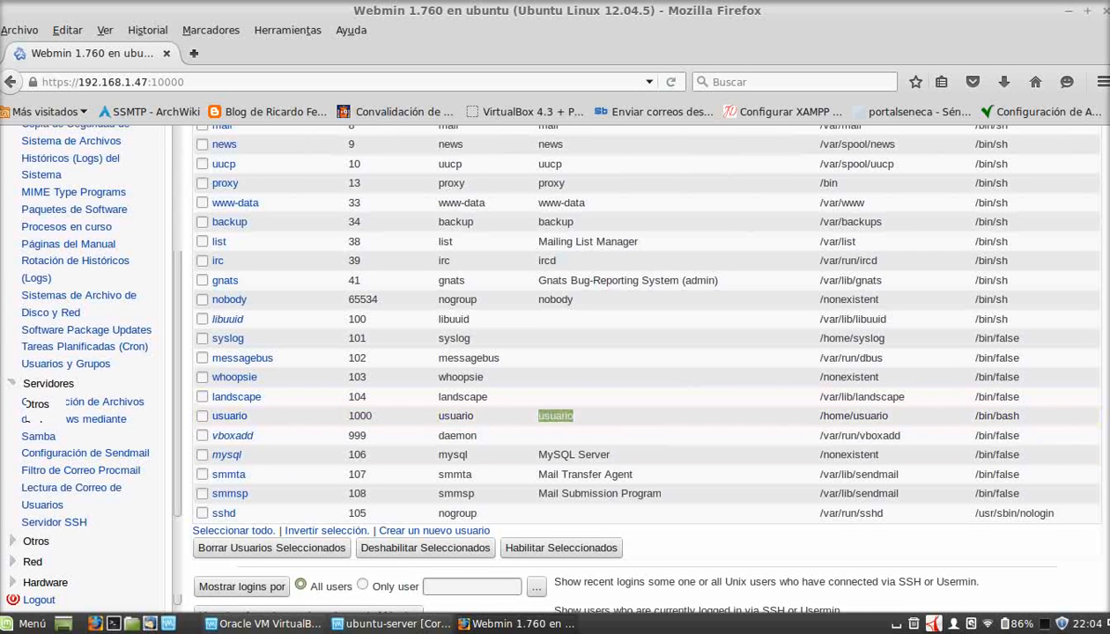
pyautogui.doubleClick(898, 416)
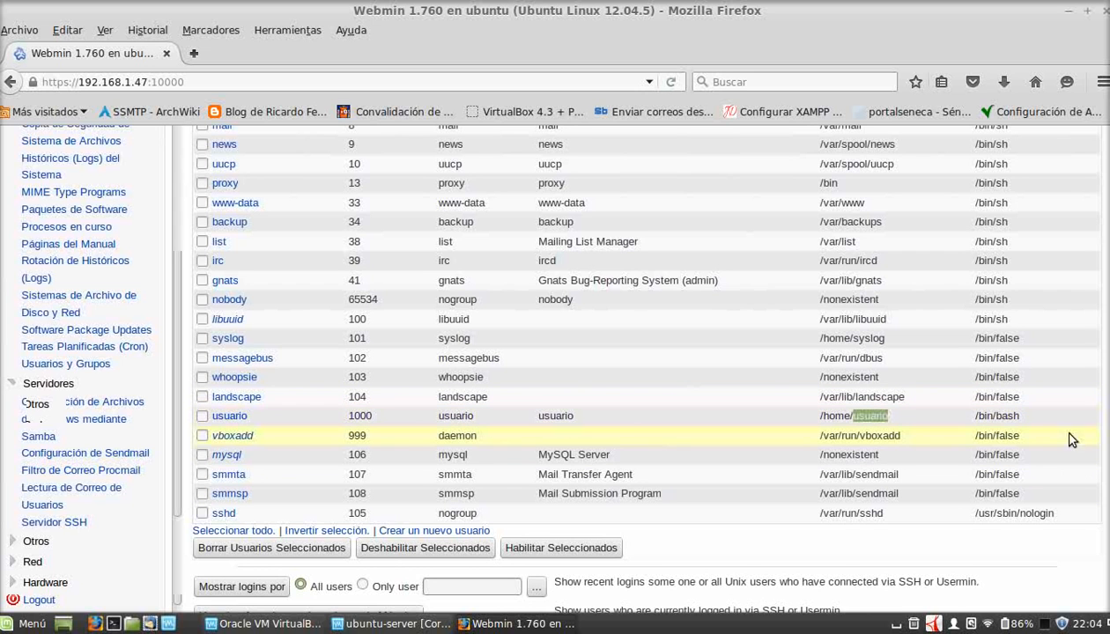
pyautogui.scroll(-1, 637, 364)
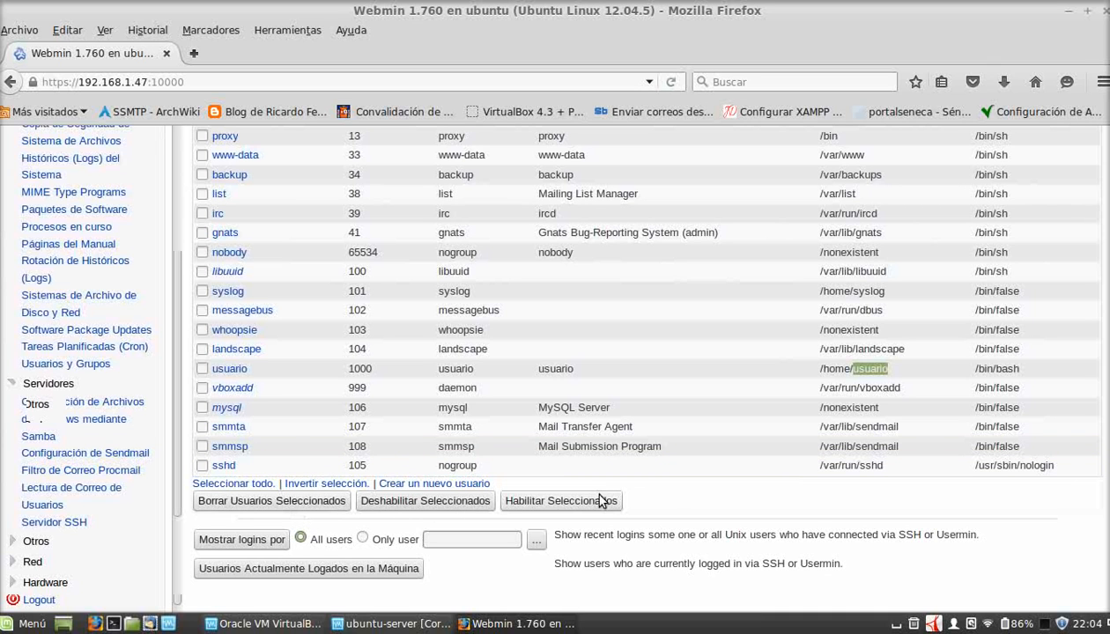
pyautogui.click(202, 369)
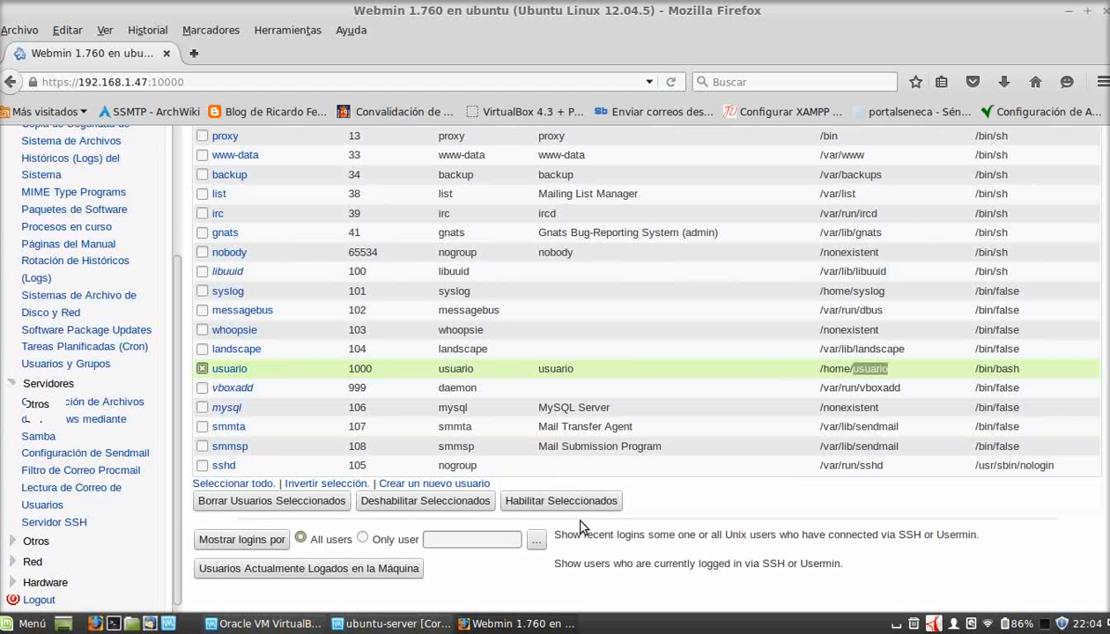
pyautogui.click(231, 540)
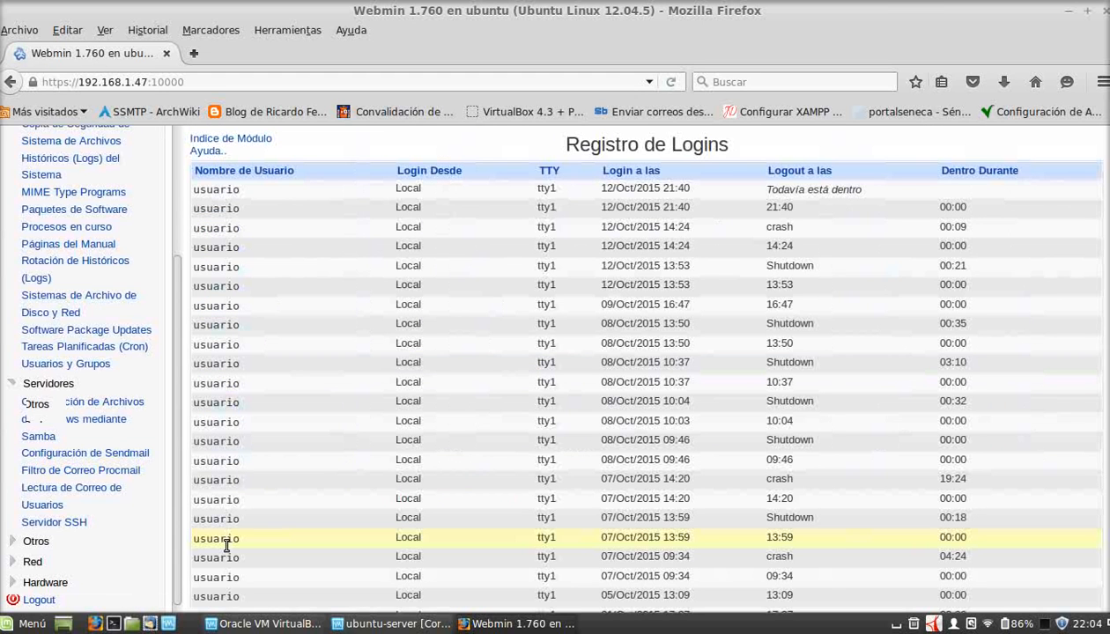
pyautogui.scroll(-2, 637, 364)
pyautogui.scroll(2, 637, 365)
pyautogui.scroll(-6, 637, 365)
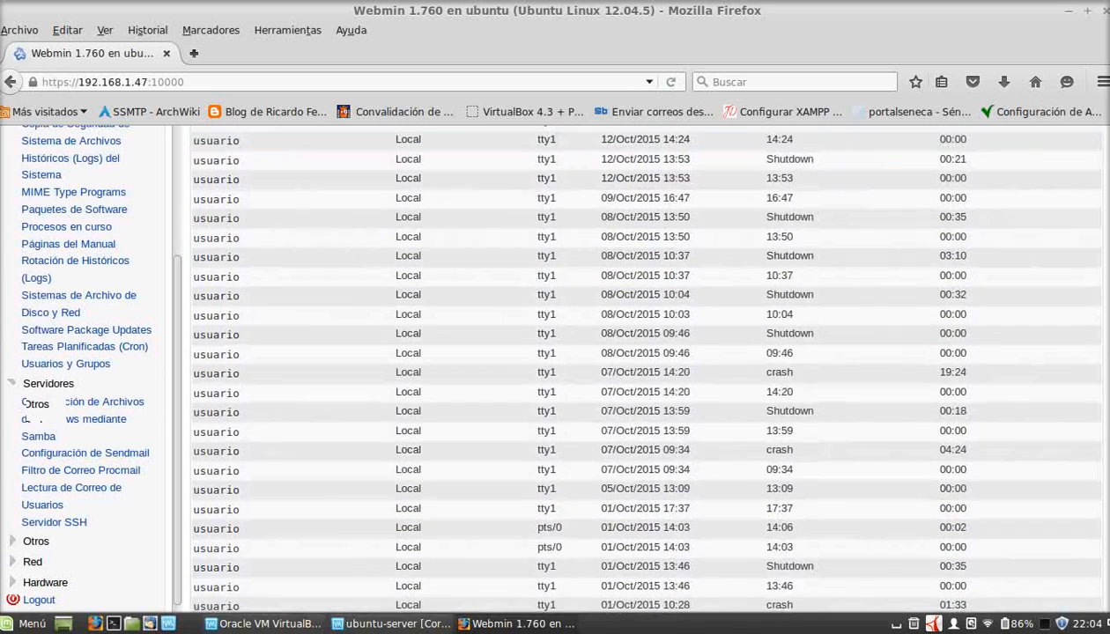
pyautogui.scroll(7, 605, 154)
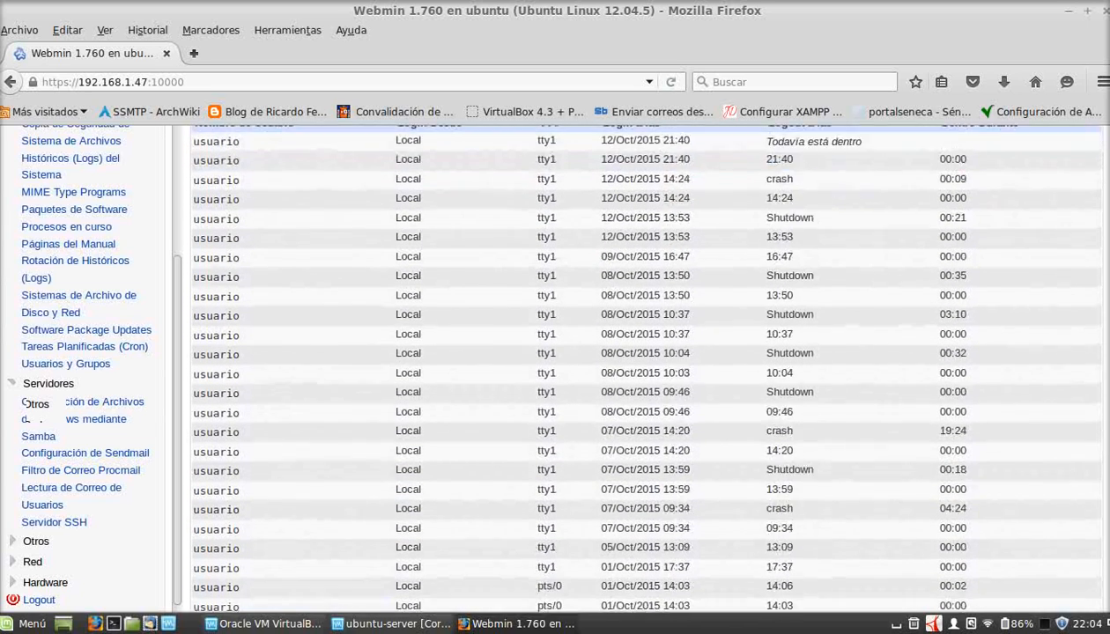
pyautogui.click(9, 81)
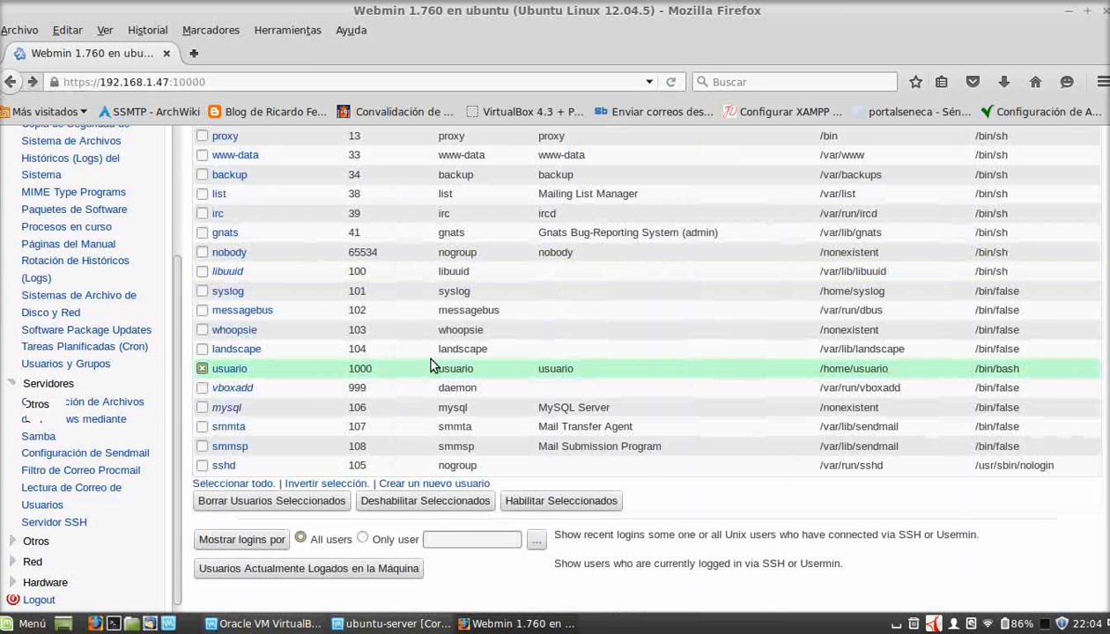
pyautogui.click(397, 569)
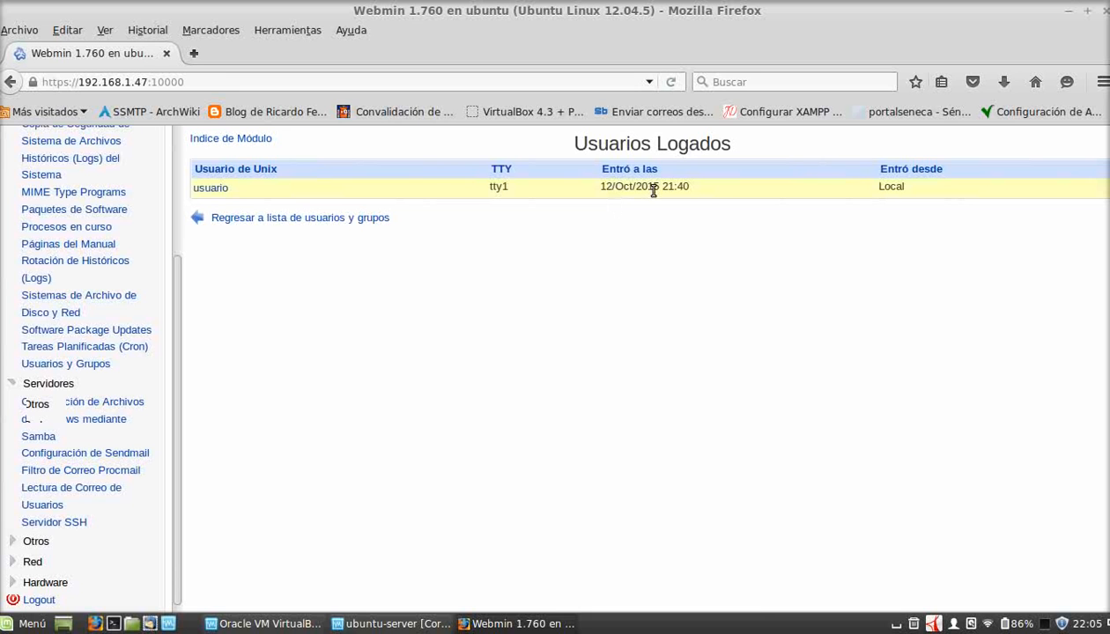
pyautogui.click(303, 220)
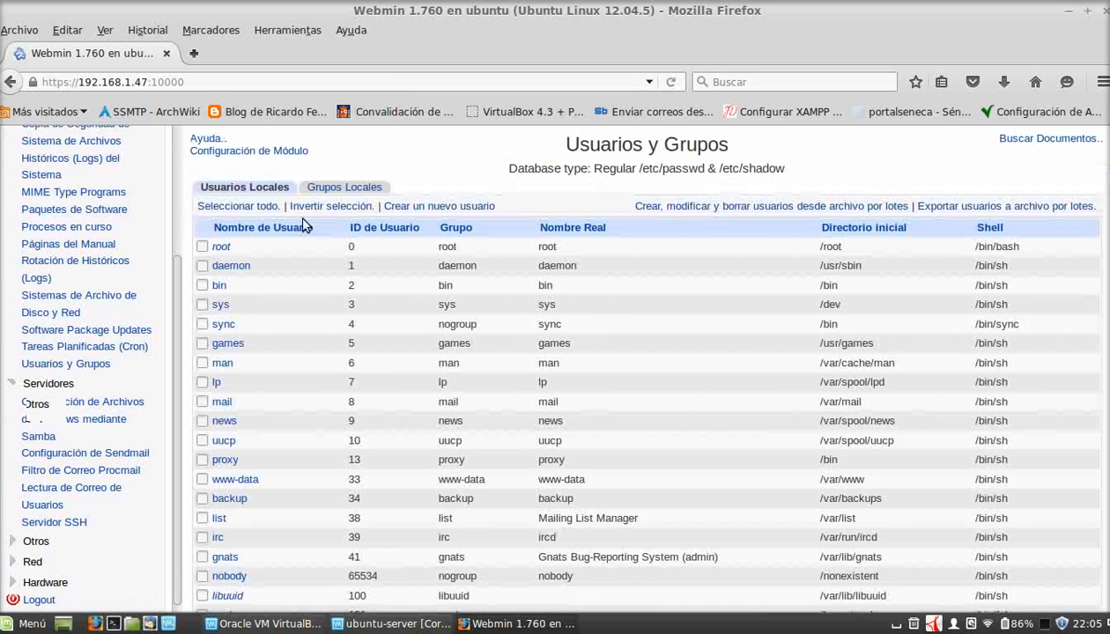
# Open the usuario account from the Usuarios Locales list for editing
pyautogui.scroll(-5, 647, 365)
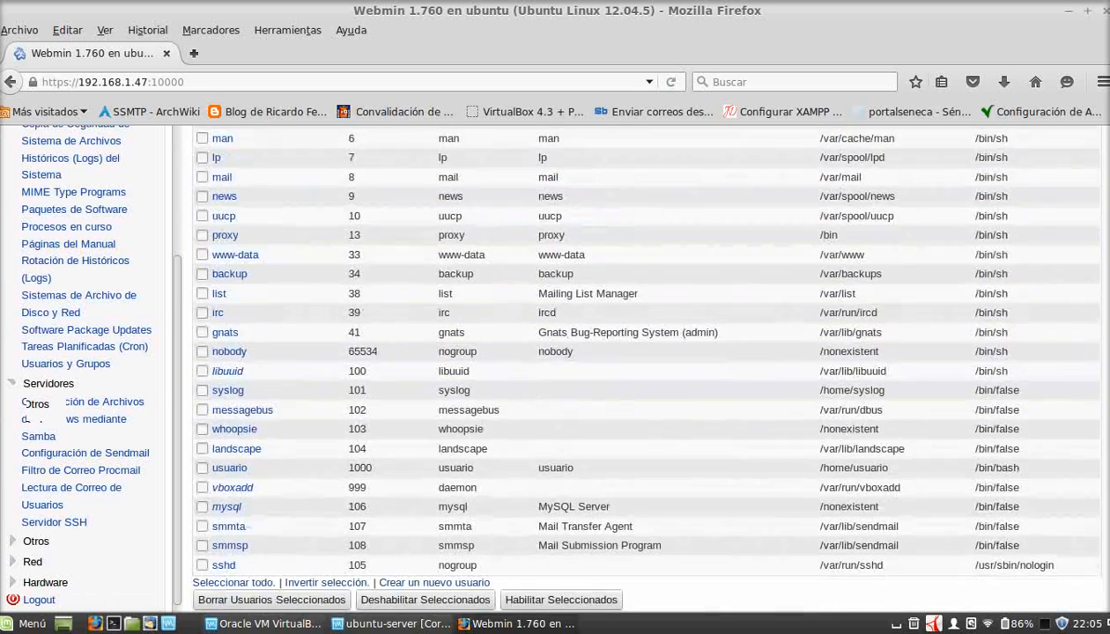
pyautogui.scroll(3, 647, 366)
pyautogui.scroll(-3, 1071, 483)
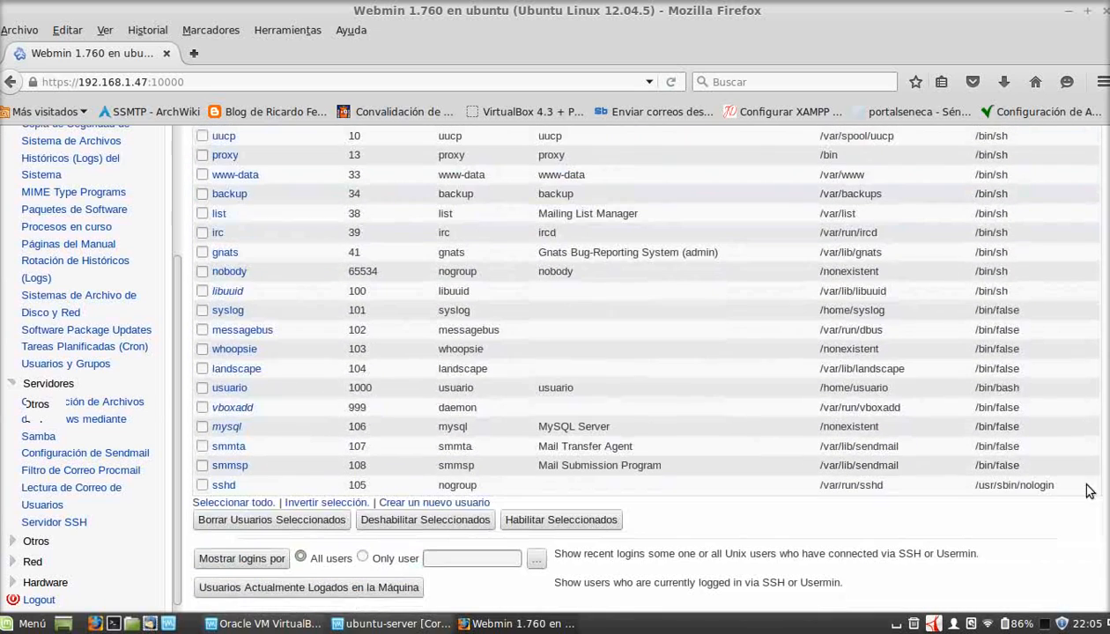
pyautogui.click(233, 390)
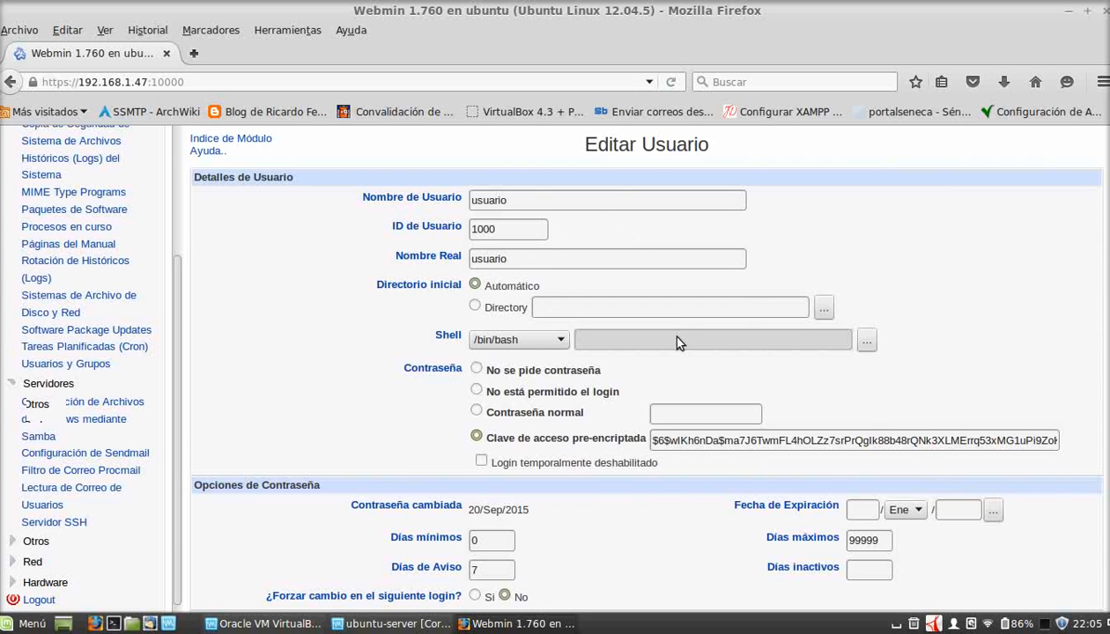
# Review usuario's password options, including the expiration date field, and its group membership
pyautogui.scroll(-3, 812, 332)
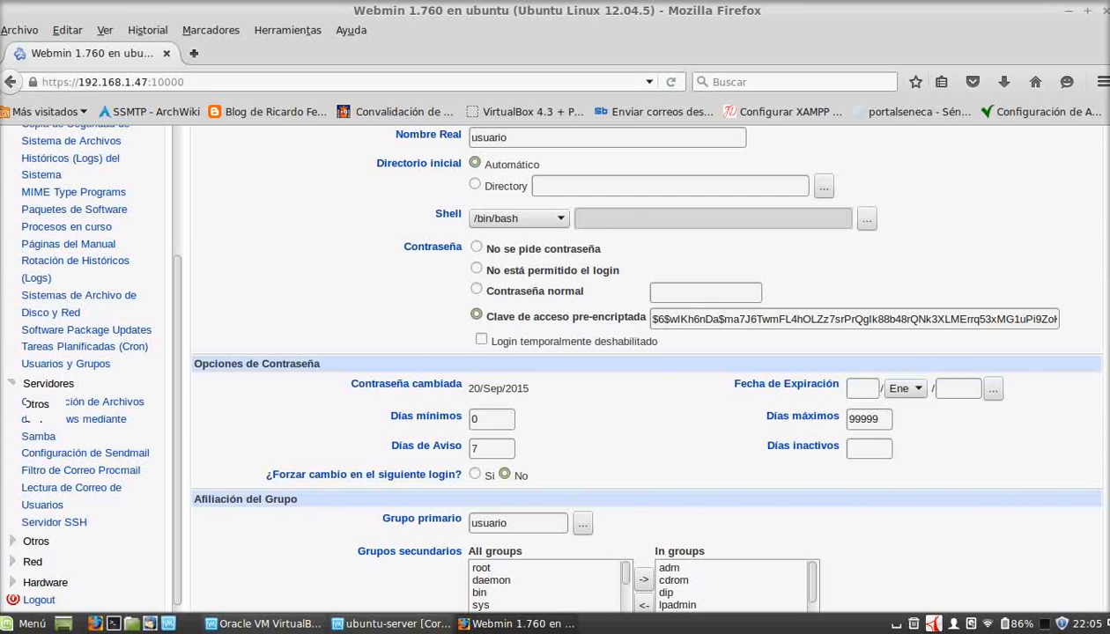
pyautogui.scroll(-3, 729, 330)
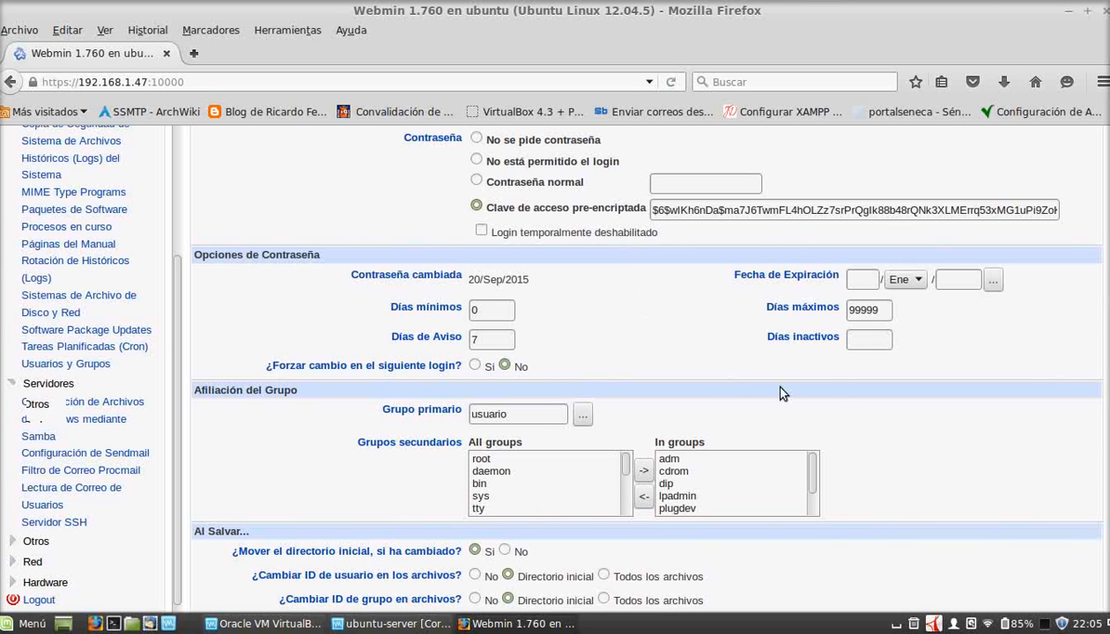
pyautogui.click(852, 281)
pyautogui.scroll(-2, 852, 280)
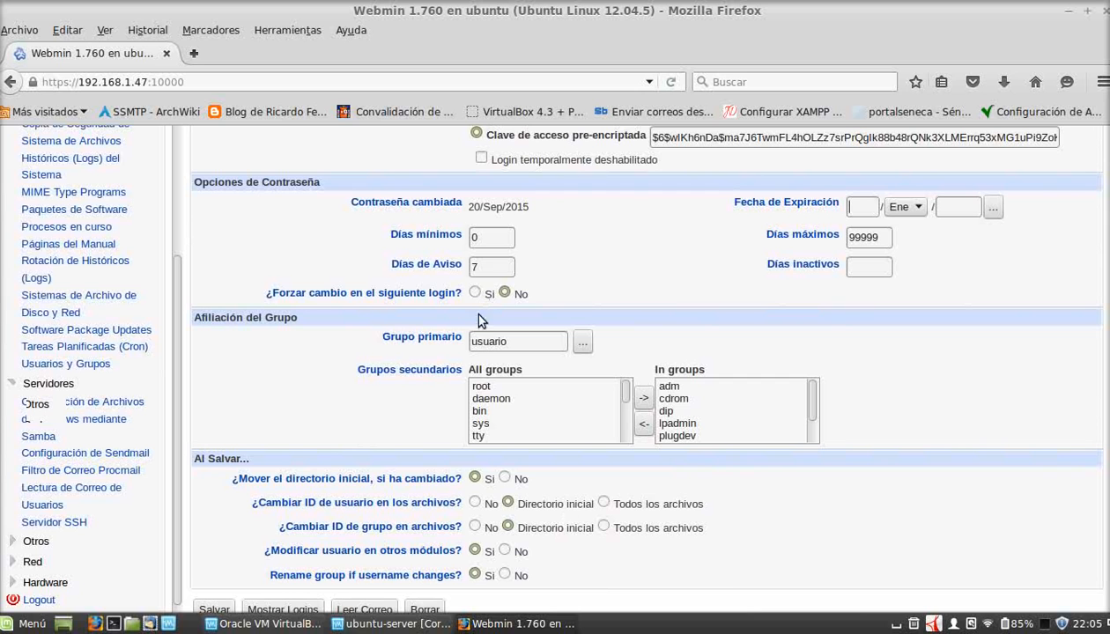
pyautogui.scroll(-1, 696, 483)
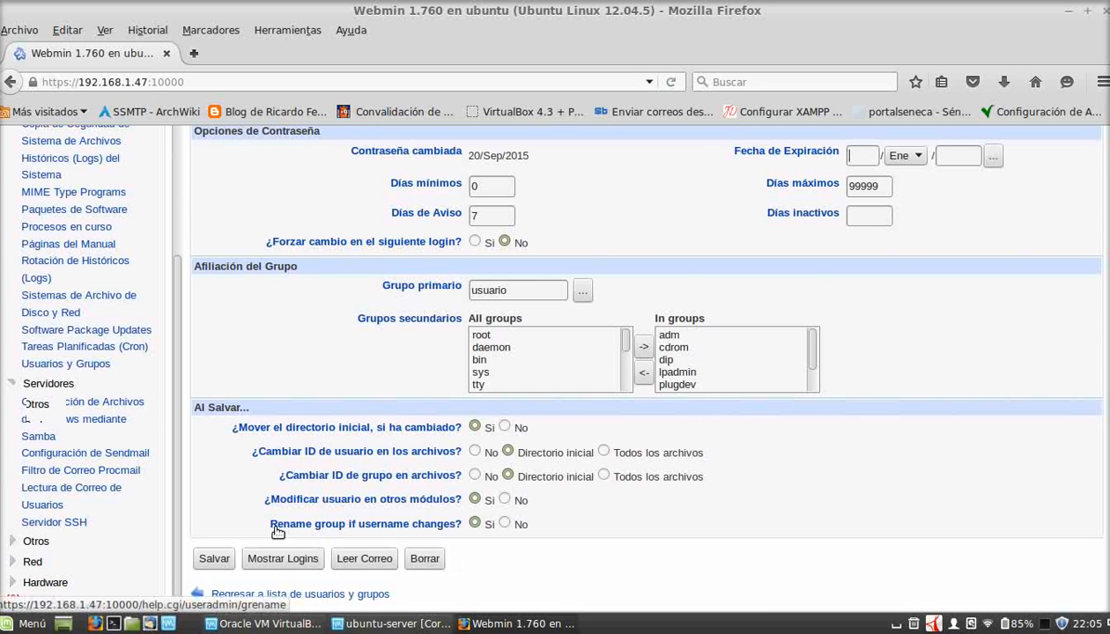
pyautogui.scroll(7, 989, 165)
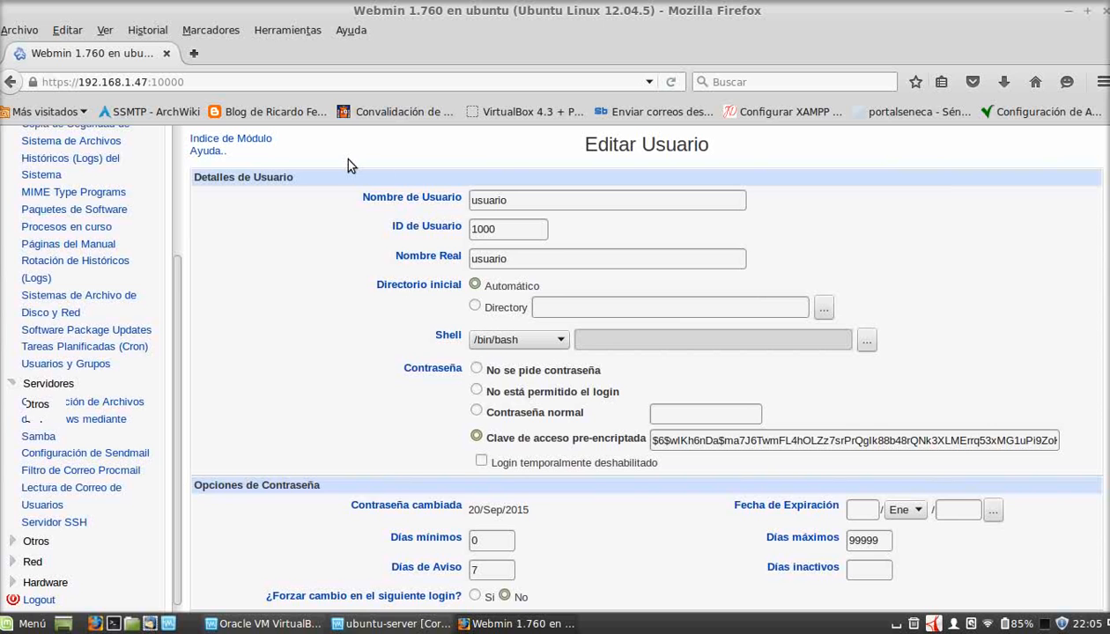
pyautogui.scroll(-4, 1015, 314)
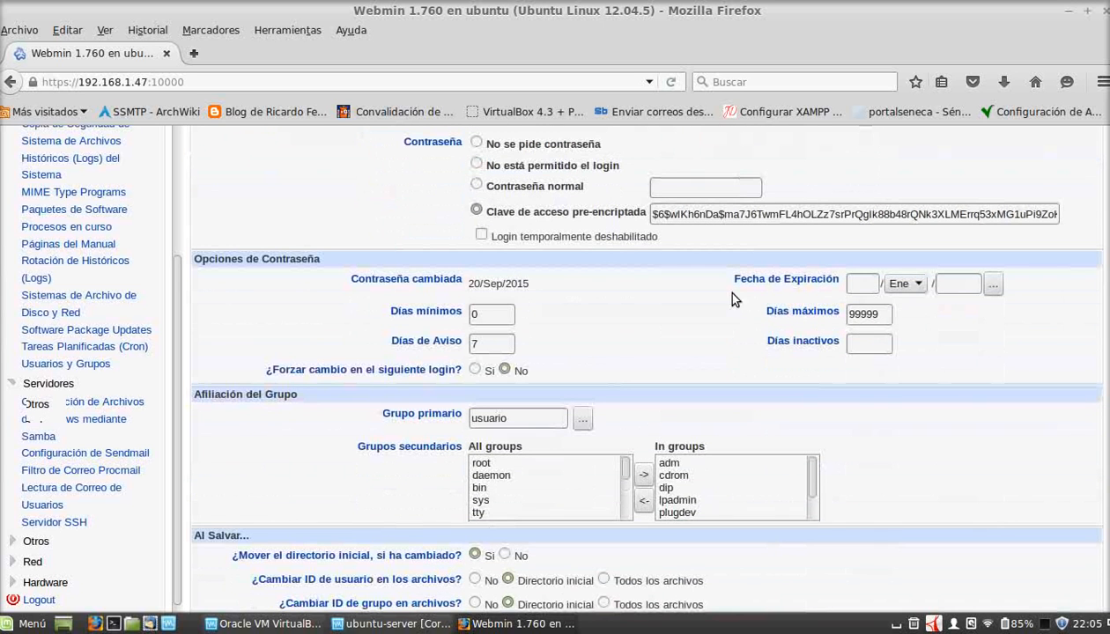